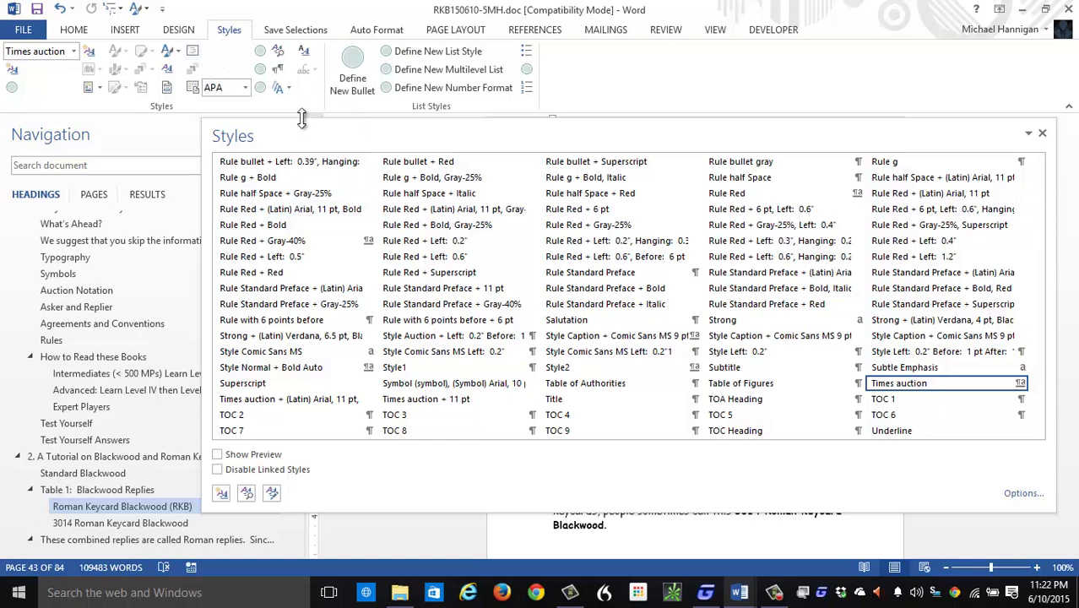
Step: Close the Styles pane and review the commands in the custom Styles group of the ribbon customization options
{"action": "left_click", "coordinate": [1042, 134]}
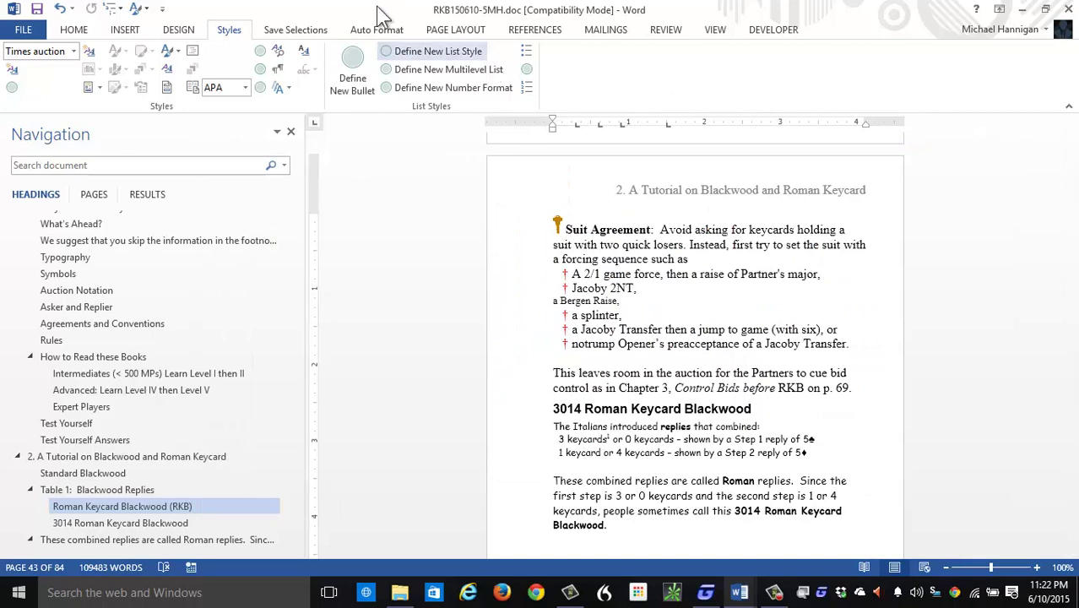
{"action": "left_click", "coordinate": [23, 30]}
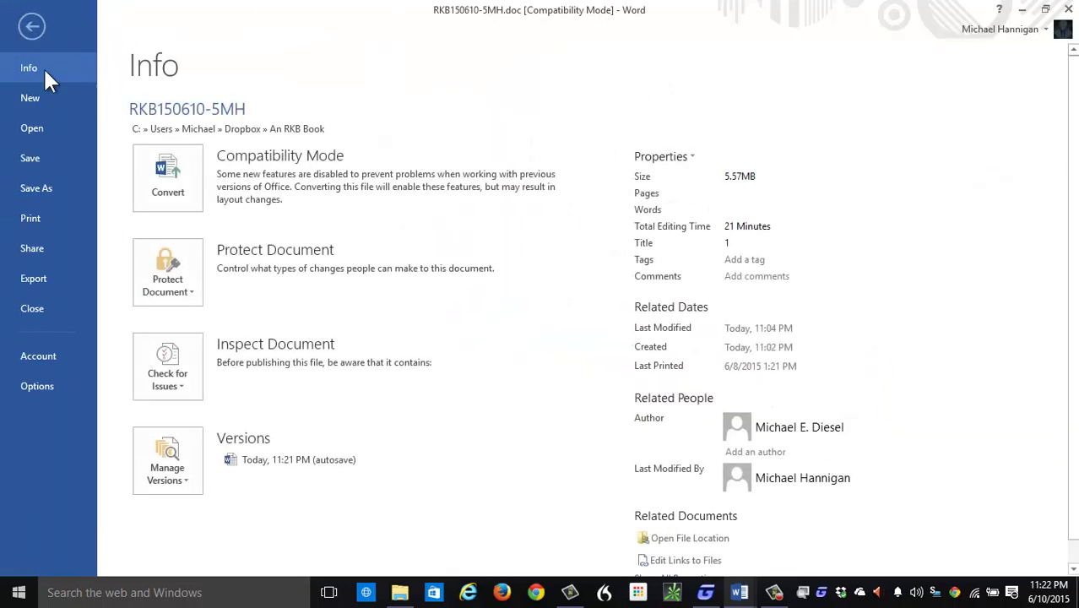
{"action": "left_click", "coordinate": [62, 387]}
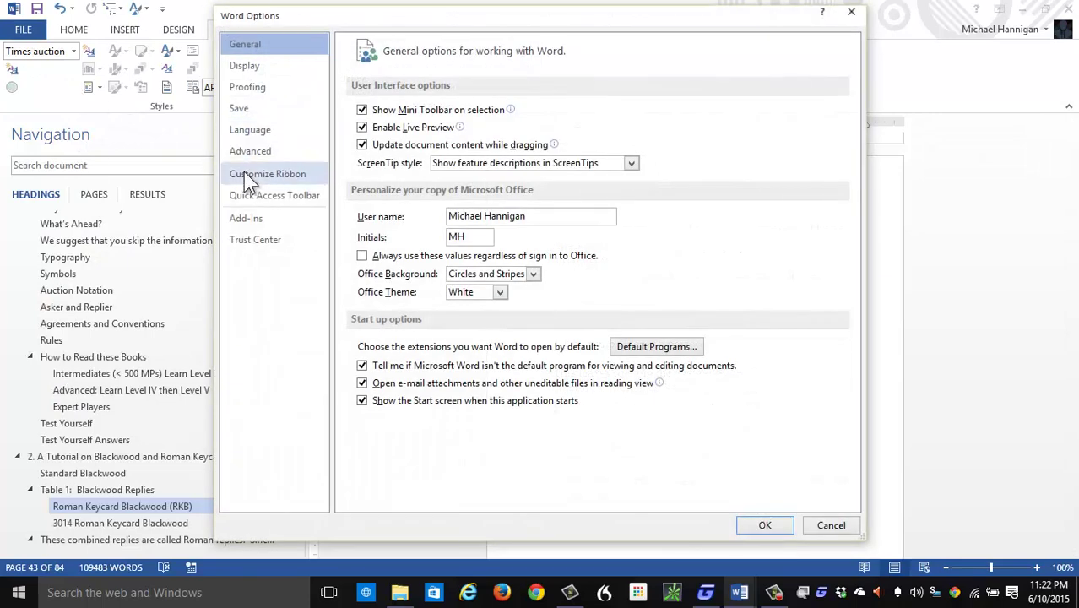
{"action": "left_click", "coordinate": [245, 174]}
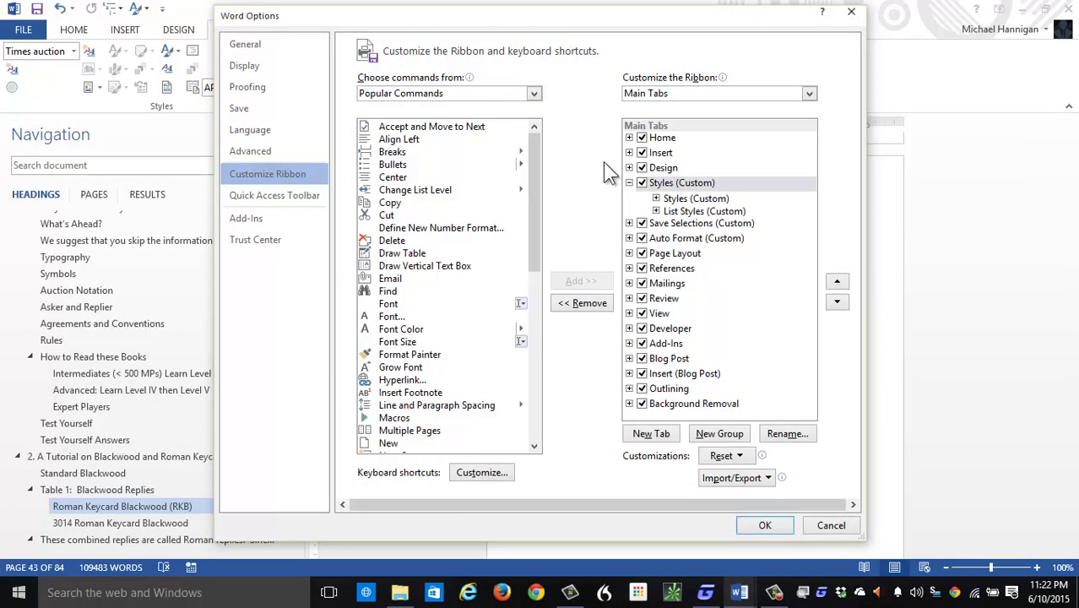
{"action": "left_click", "coordinate": [655, 198]}
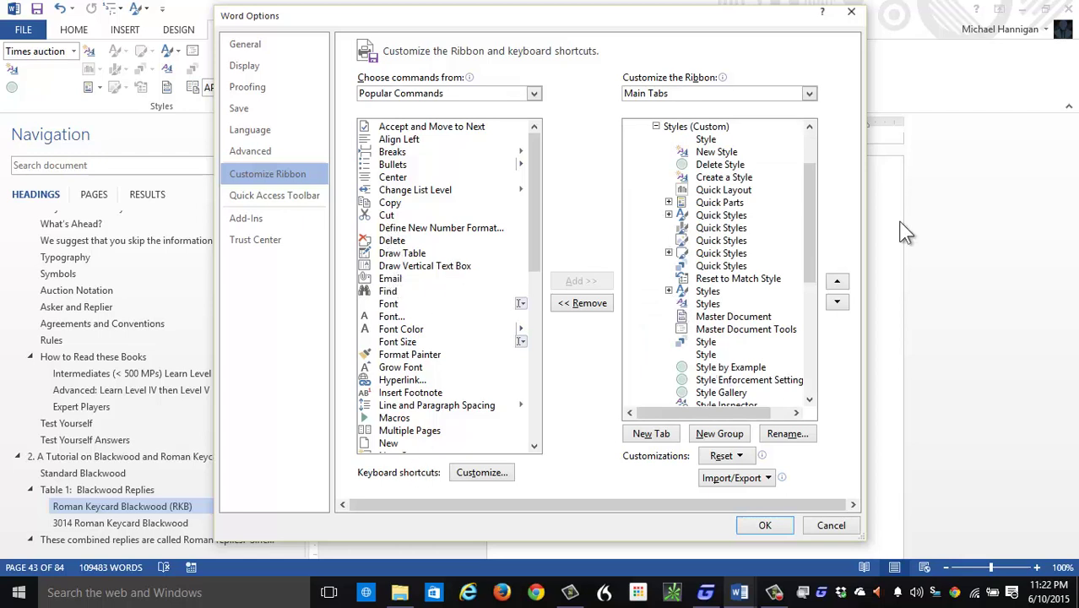
{"action": "left_click_drag", "start_coordinate": [812, 271], "coordinate": [811, 276]}
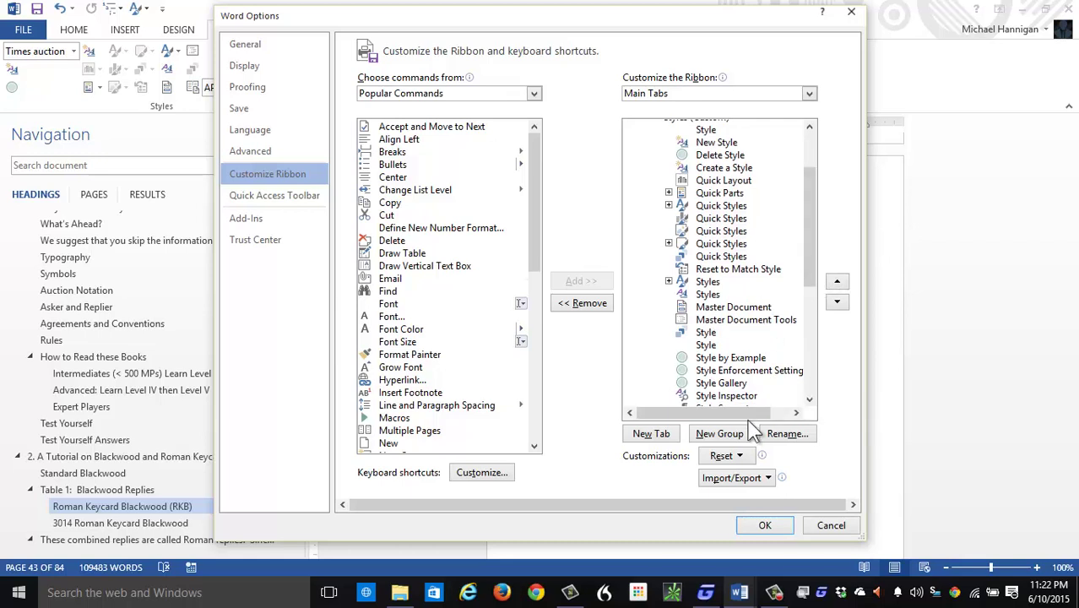
{"action": "left_click", "coordinate": [764, 525]}
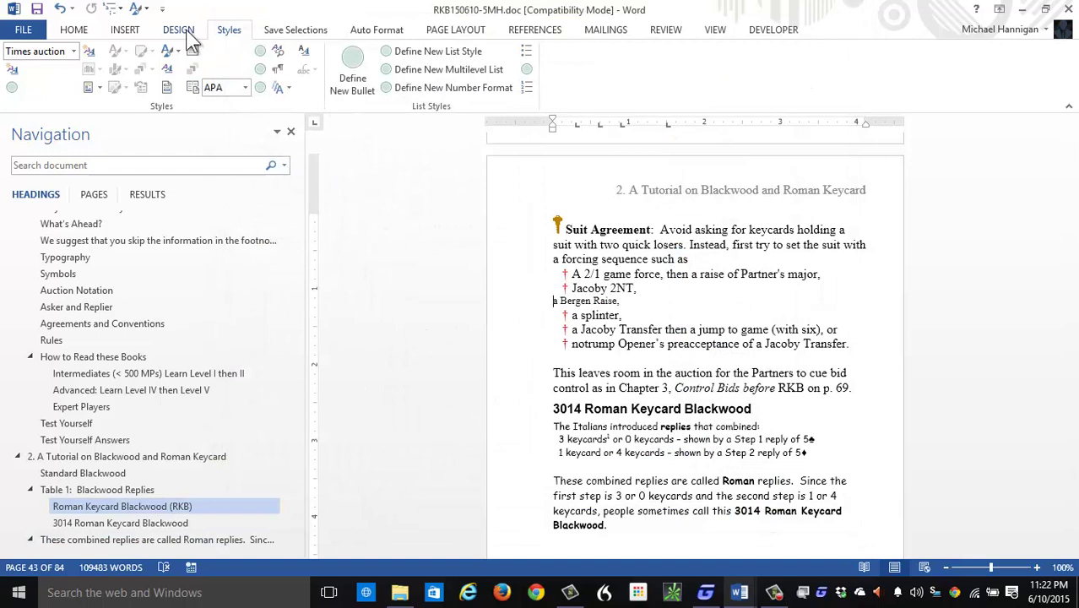
Step: Place the cursor in the page header area, reopen the Styles pane and browse its list back to Clear All
{"action": "left_click", "coordinate": [516, 176]}
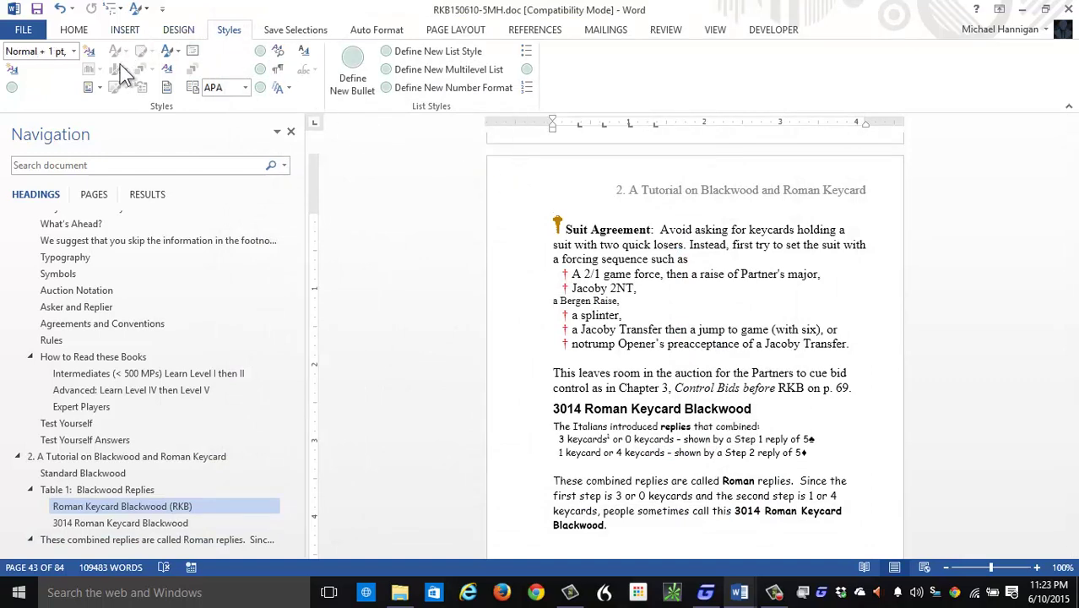
{"action": "left_click", "coordinate": [173, 71]}
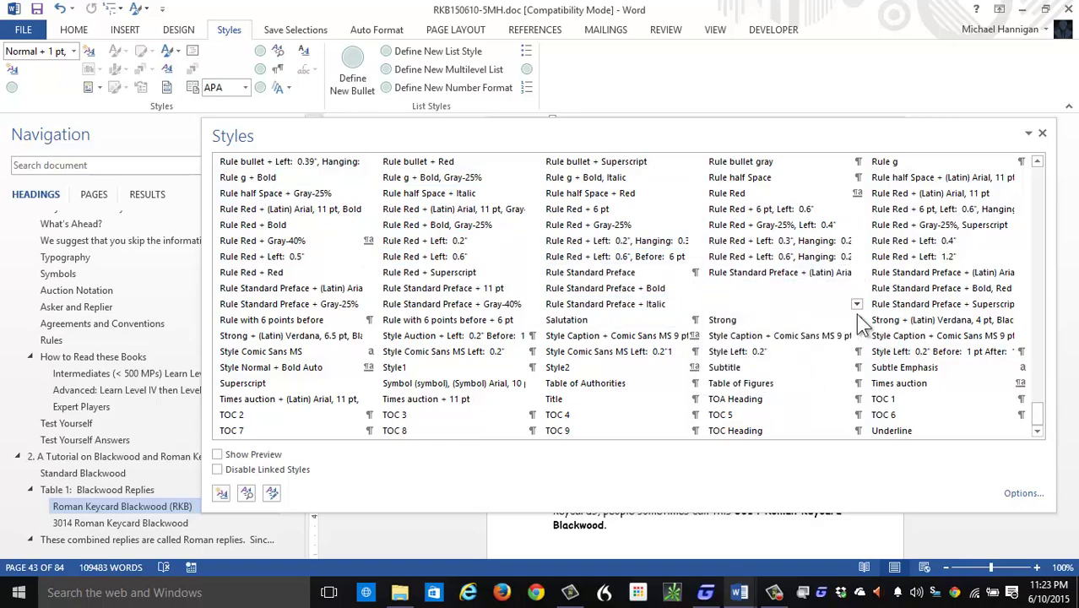
{"action": "left_click", "coordinate": [1037, 353]}
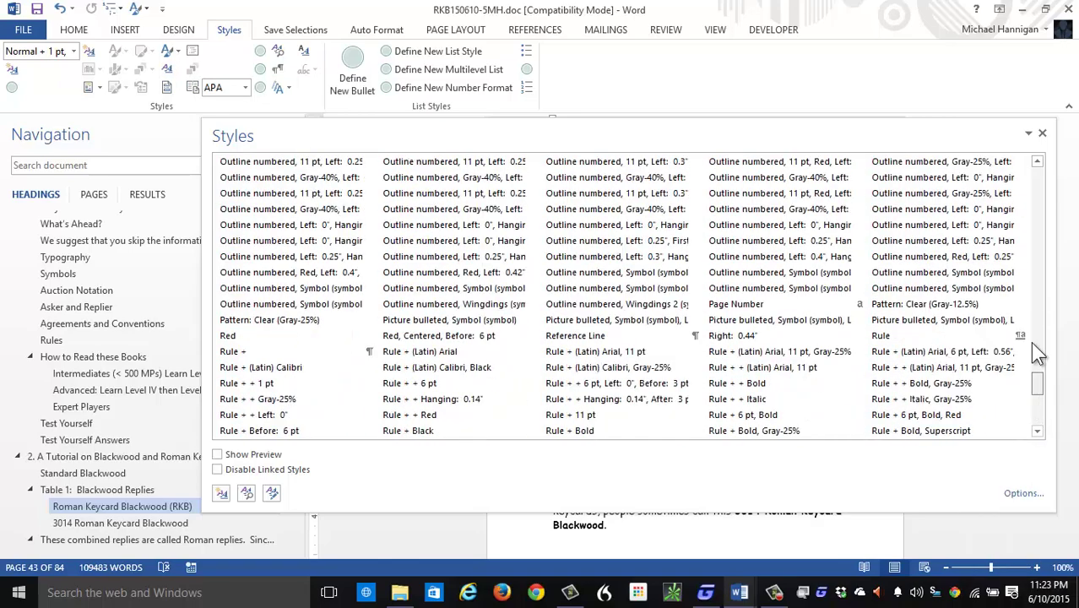
{"action": "scroll", "coordinate": [1017, 260], "scroll_direction": "up", "scroll_amount": 20}
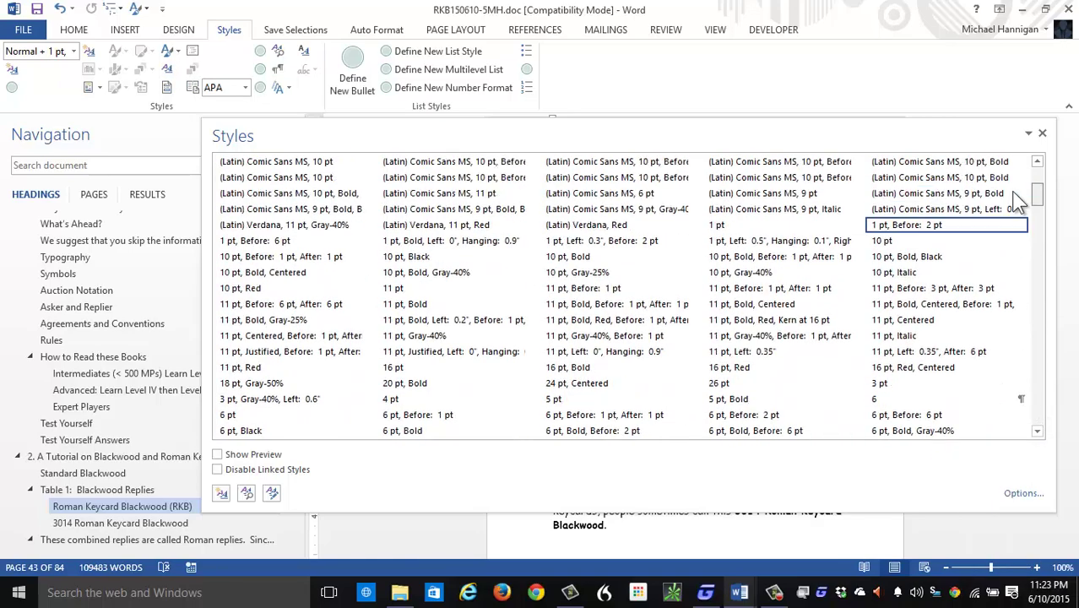
{"action": "scroll", "coordinate": [1016, 185], "scroll_direction": "up", "scroll_amount": 3}
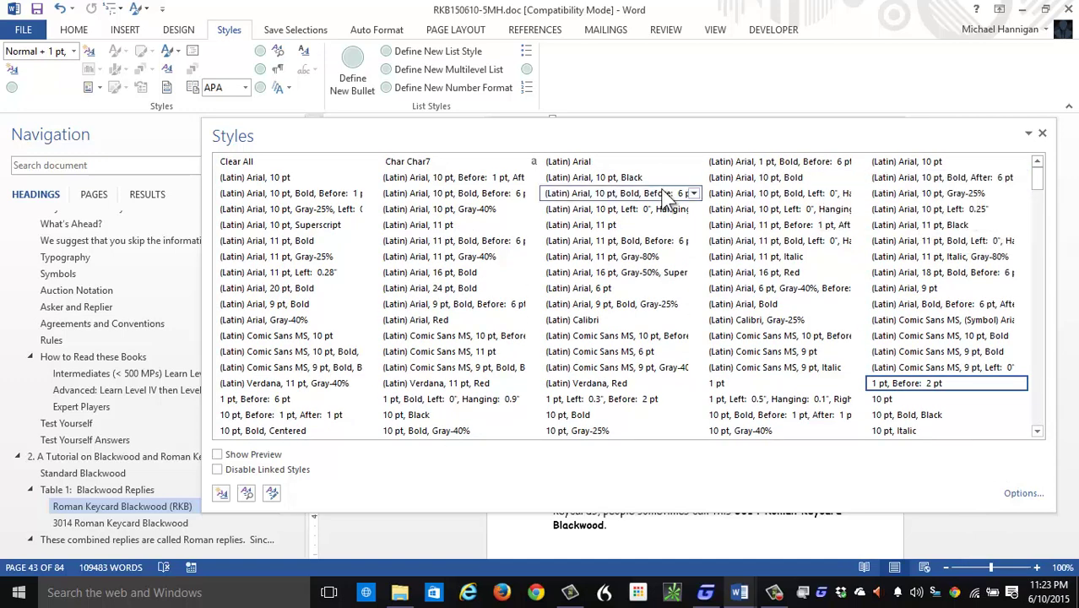
Step: Check how many instances use the direct-formatting styles in the first column, from "(Latin) Arial, 10 pt" down to "10 pt, Bold, Centered"
{"action": "right_click", "coordinate": [308, 190]}
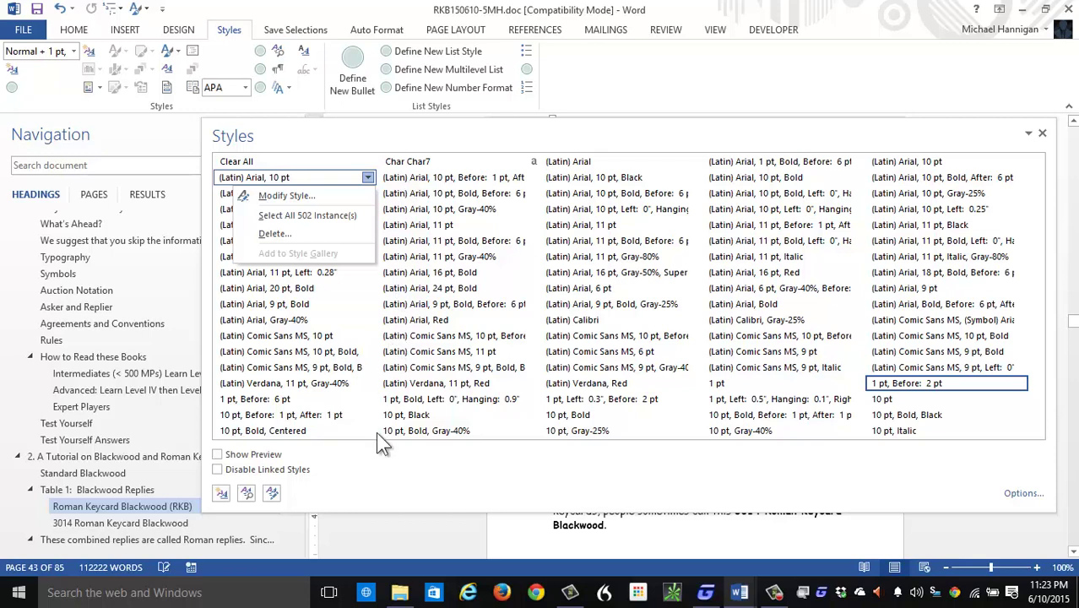
{"action": "left_click", "coordinate": [377, 456]}
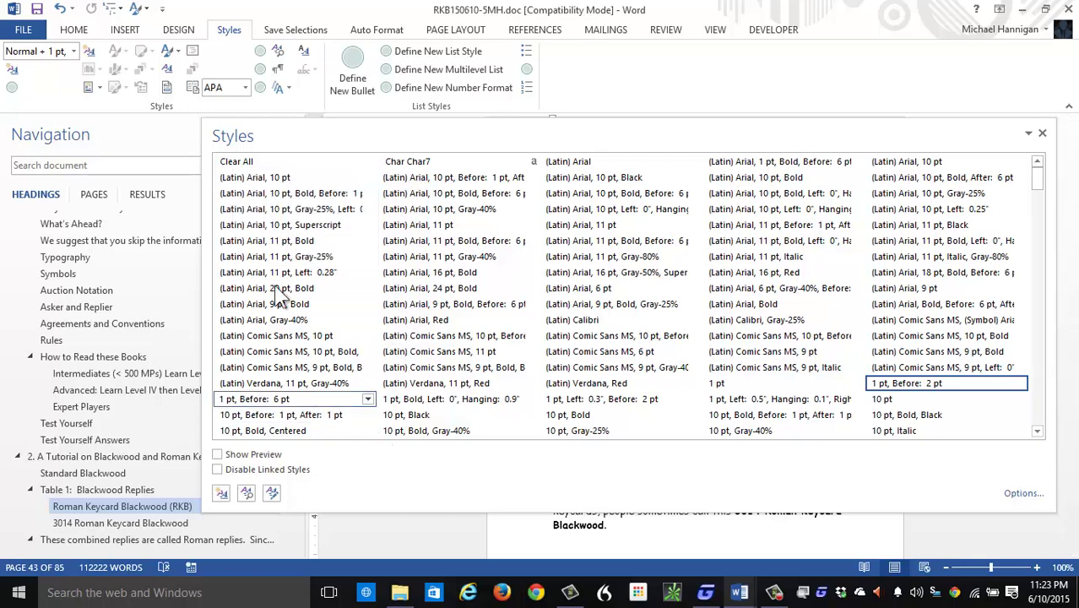
{"action": "right_click", "coordinate": [253, 198]}
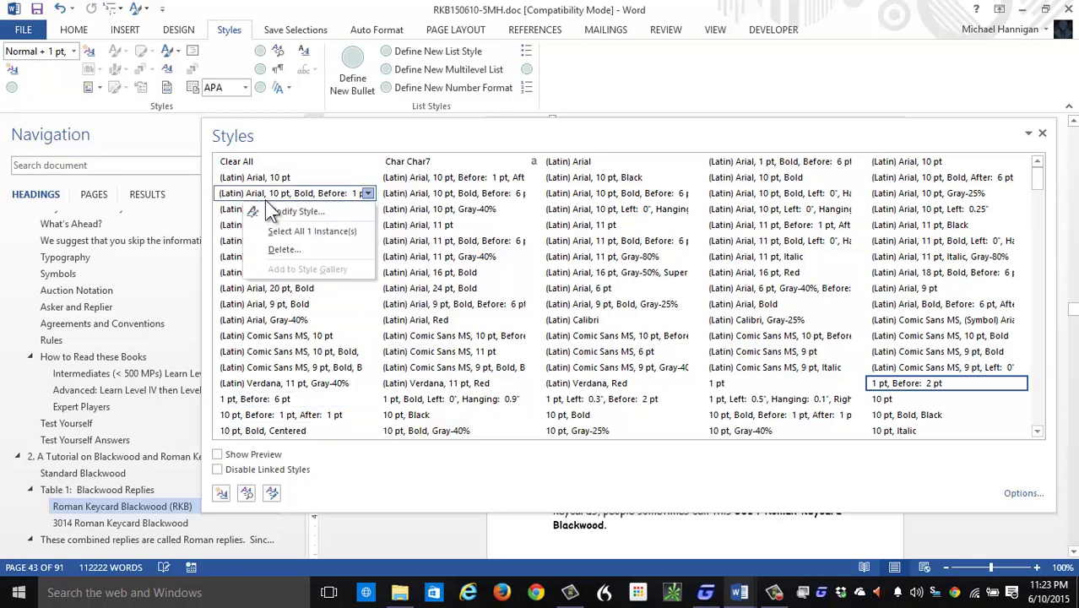
{"action": "left_click", "coordinate": [237, 215]}
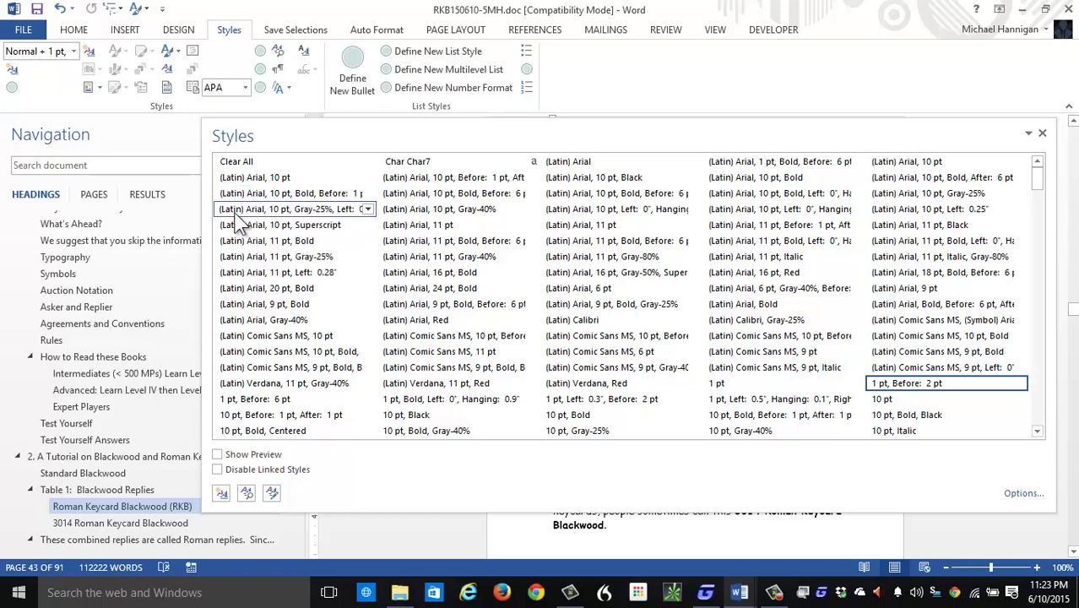
{"action": "right_click", "coordinate": [239, 217]}
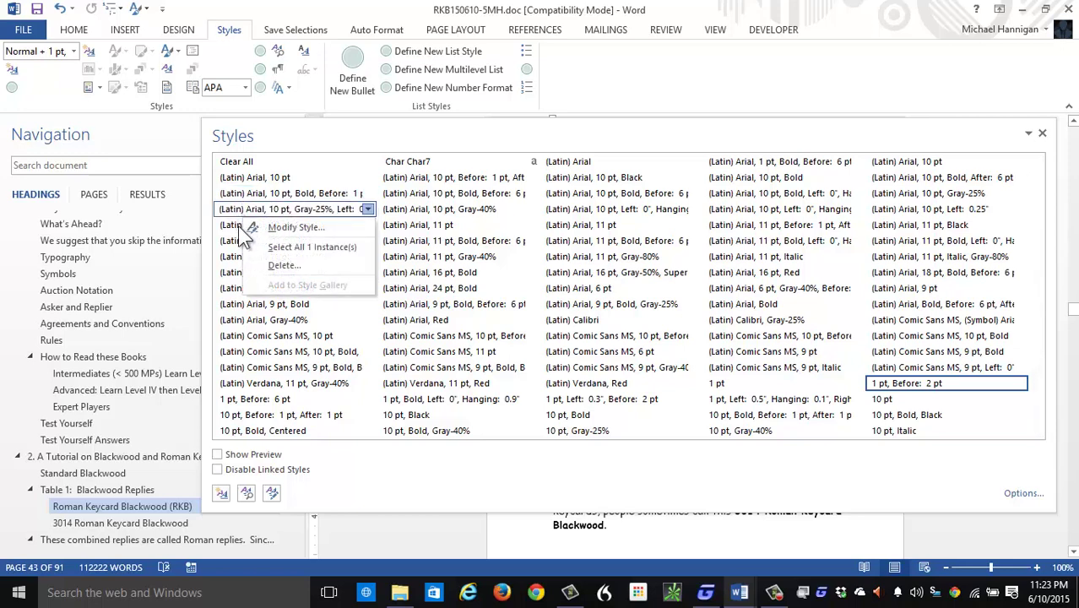
{"action": "left_click", "coordinate": [239, 227]}
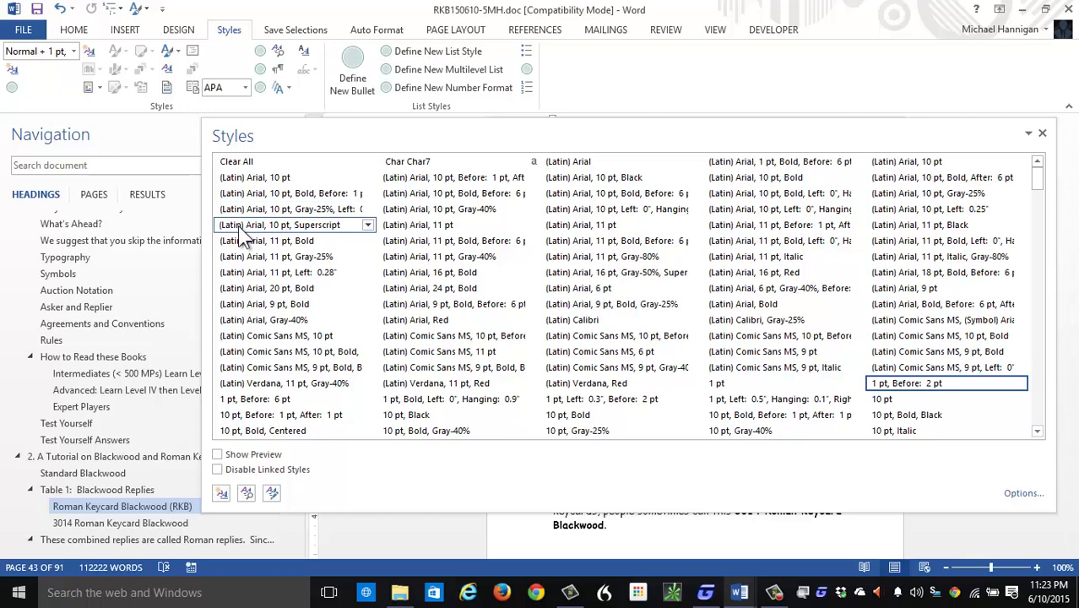
{"action": "right_click", "coordinate": [240, 229]}
{"action": "left_click", "coordinate": [235, 244]}
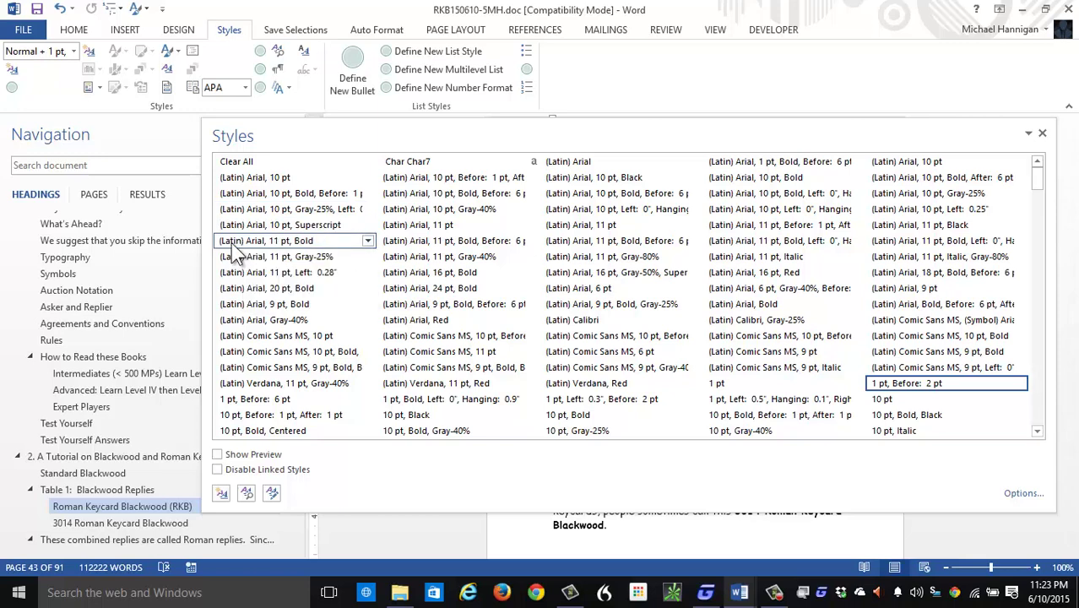
{"action": "right_click", "coordinate": [235, 255]}
{"action": "left_click", "coordinate": [234, 259]}
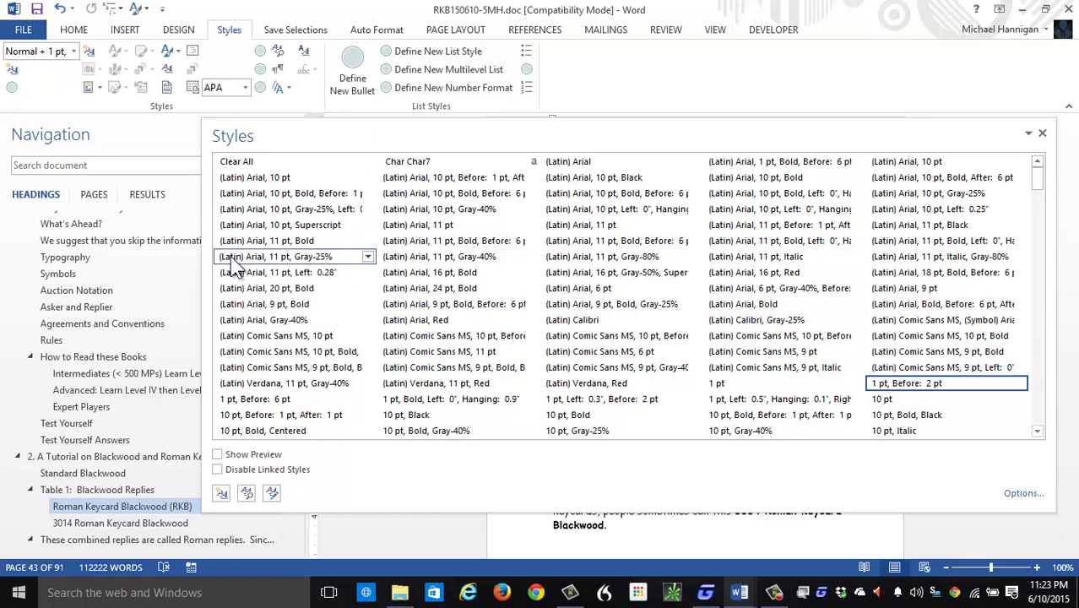
{"action": "right_click", "coordinate": [232, 258]}
{"action": "left_click", "coordinate": [233, 274]}
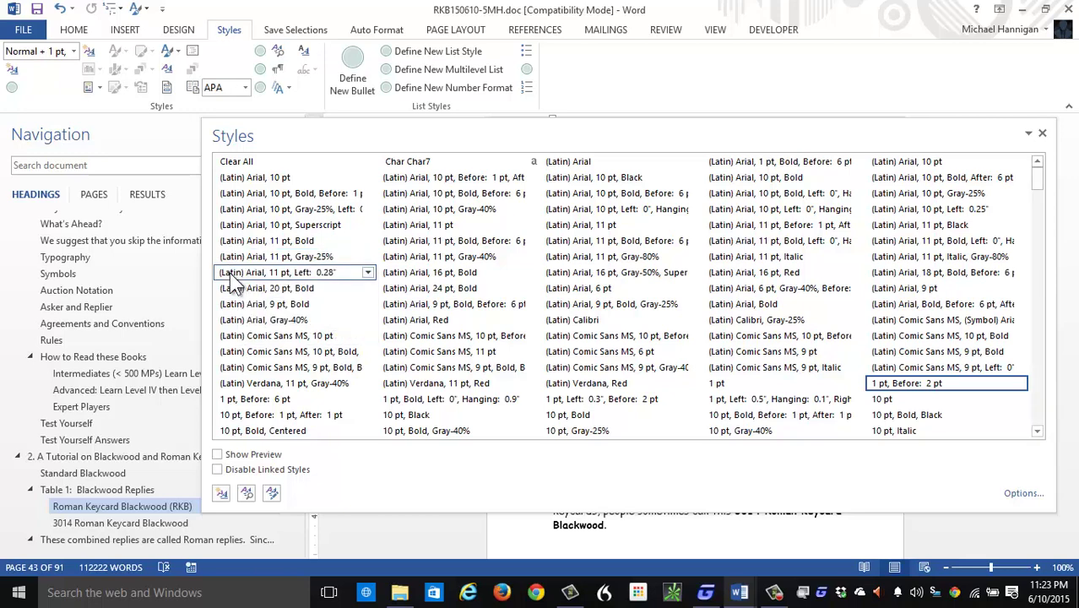
{"action": "right_click", "coordinate": [233, 282]}
{"action": "left_click", "coordinate": [234, 291]}
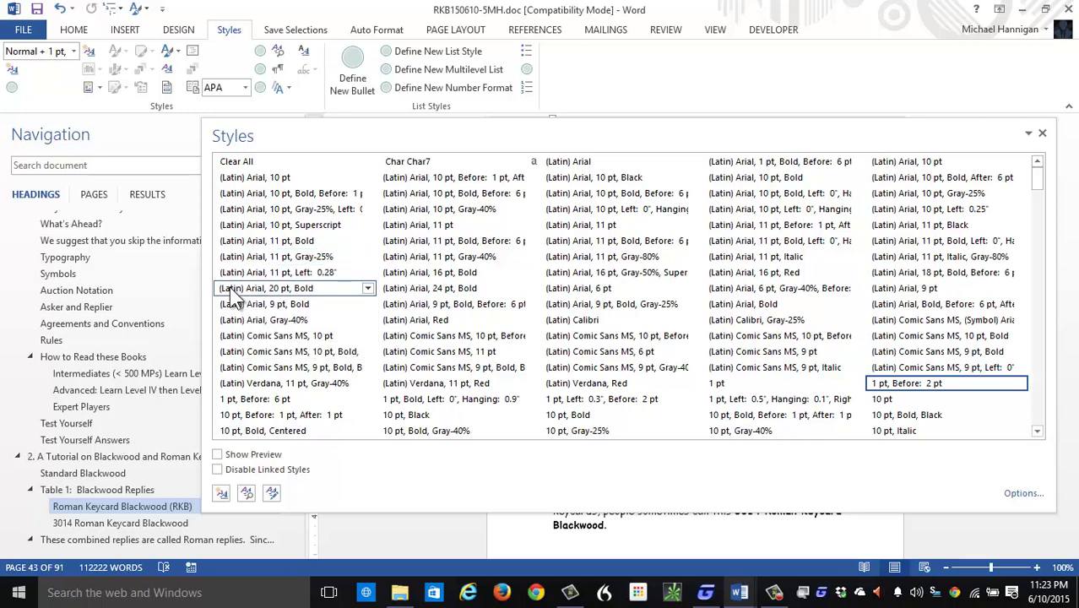
{"action": "right_click", "coordinate": [234, 291]}
{"action": "left_click", "coordinate": [234, 307]}
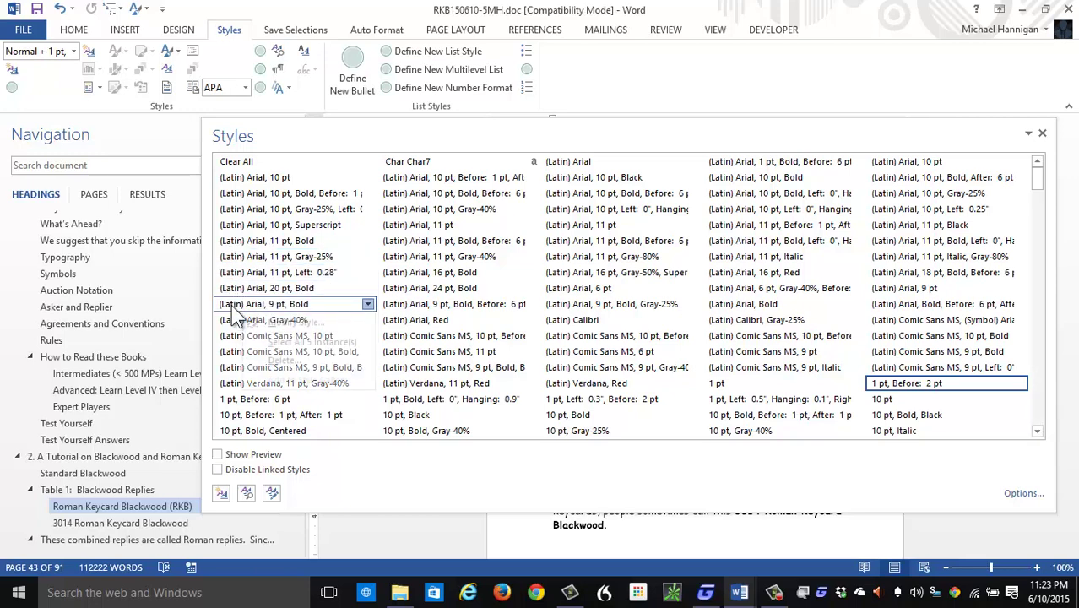
{"action": "right_click", "coordinate": [233, 309]}
{"action": "left_click", "coordinate": [237, 322]}
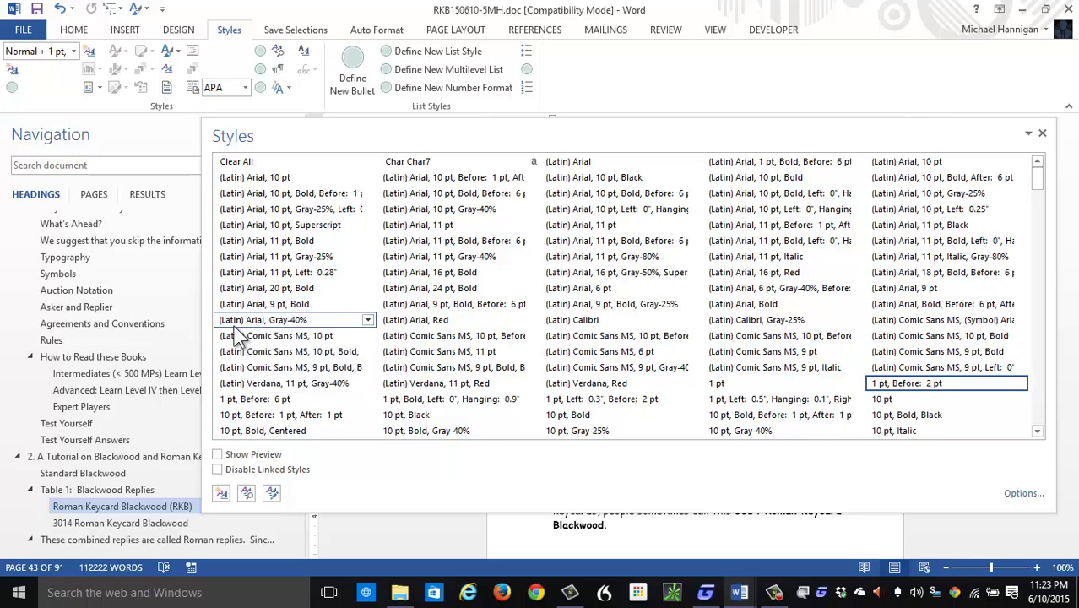
{"action": "right_click", "coordinate": [234, 326]}
{"action": "left_click", "coordinate": [233, 344]}
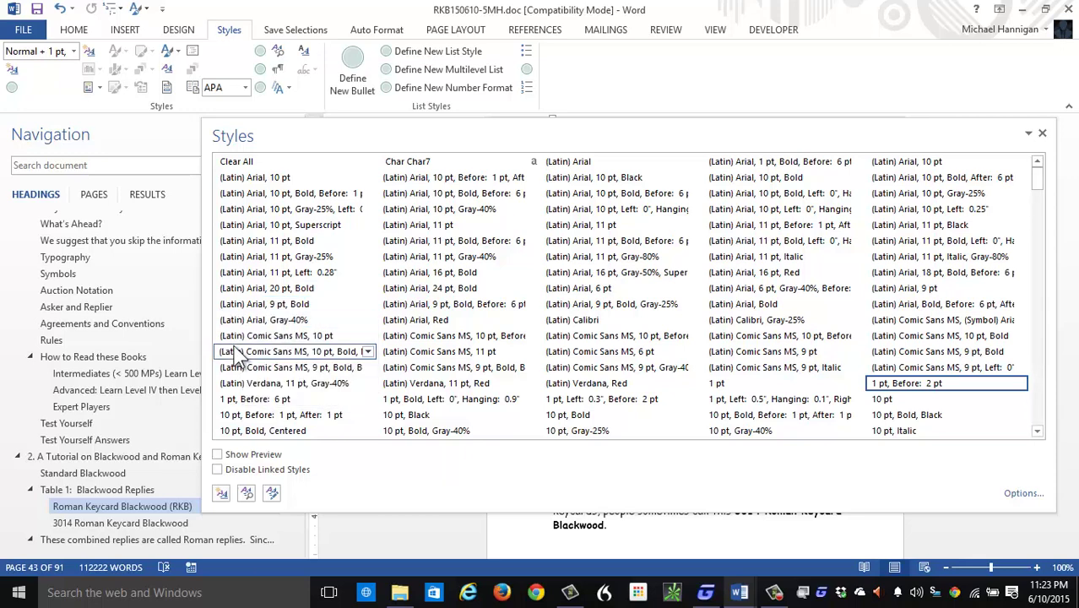
{"action": "right_click", "coordinate": [234, 351]}
{"action": "left_click", "coordinate": [232, 371]}
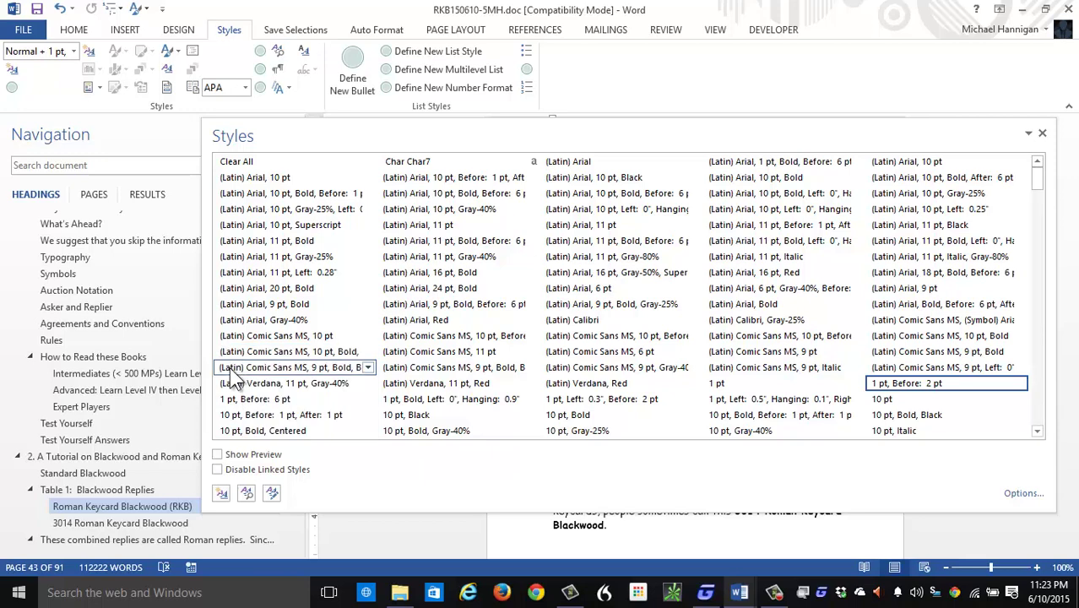
{"action": "right_click", "coordinate": [233, 372]}
{"action": "left_click", "coordinate": [233, 388]}
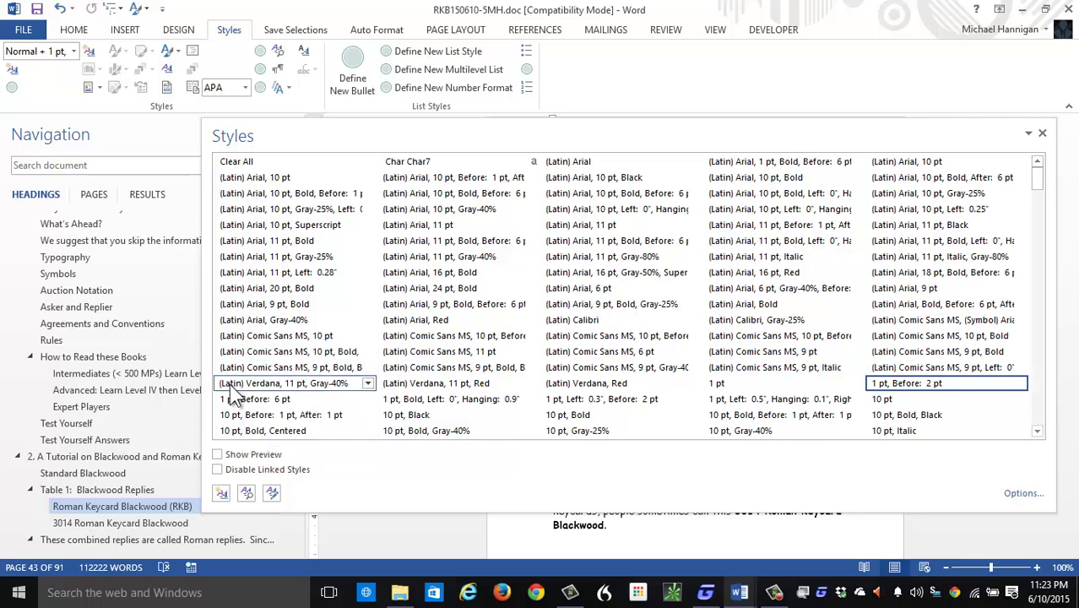
{"action": "right_click", "coordinate": [233, 390]}
{"action": "left_click", "coordinate": [231, 404]}
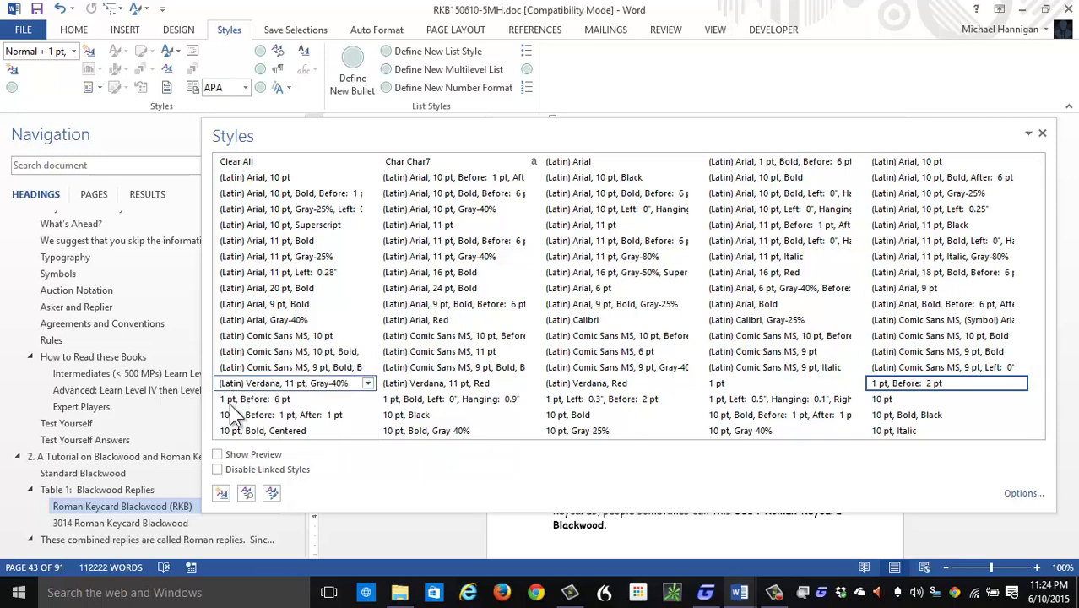
{"action": "right_click", "coordinate": [231, 407]}
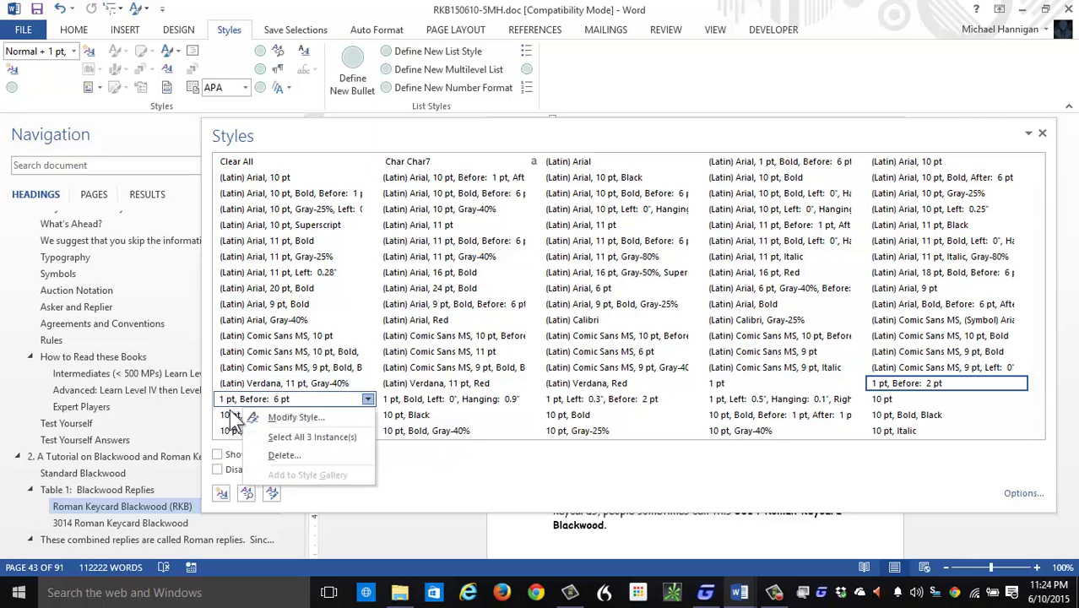
{"action": "left_click", "coordinate": [233, 417]}
{"action": "right_click", "coordinate": [236, 432]}
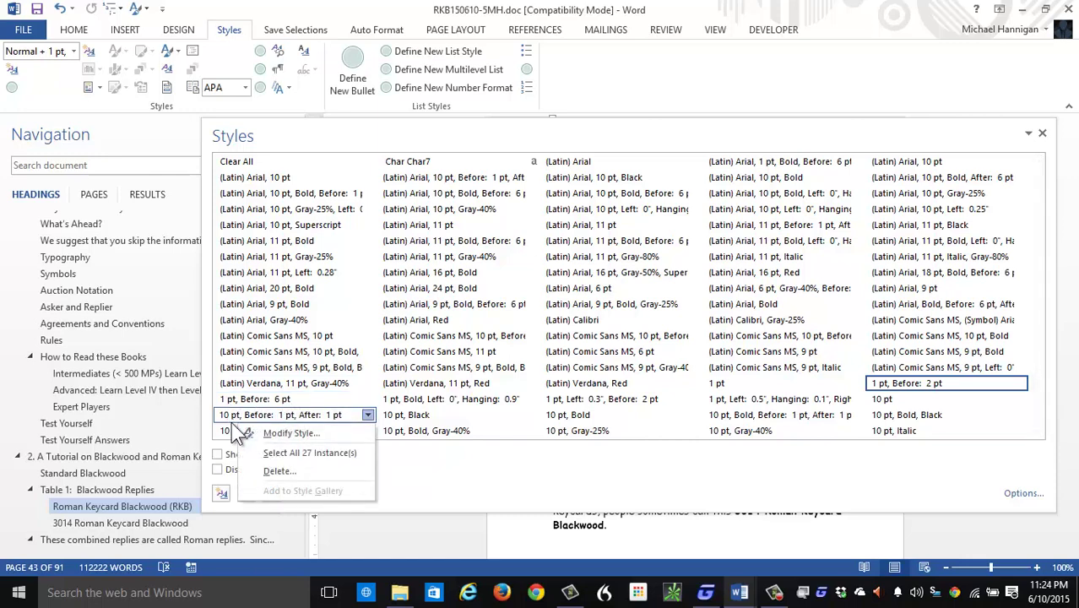
{"action": "left_click", "coordinate": [237, 434]}
{"action": "right_click", "coordinate": [234, 437]}
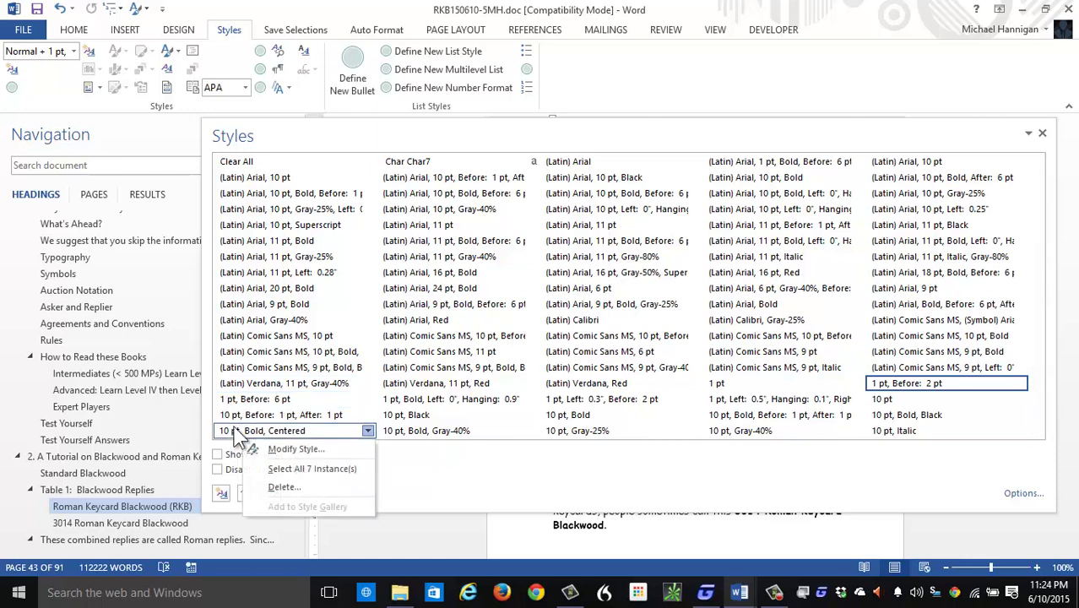
Step: Check how many instances use the direct-formatting styles in the second column, from "(Latin) Arial, 10 pt, Before: 1 pt" down to "(Latin) Verdana, 11 pt, Red"
{"action": "left_click", "coordinate": [428, 186]}
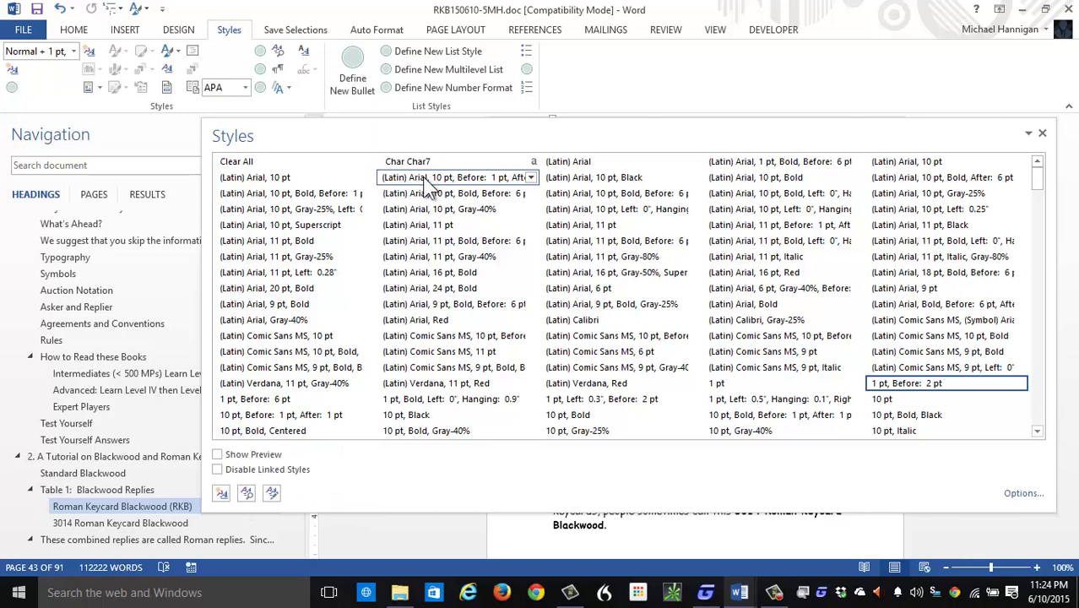
{"action": "right_click", "coordinate": [405, 184]}
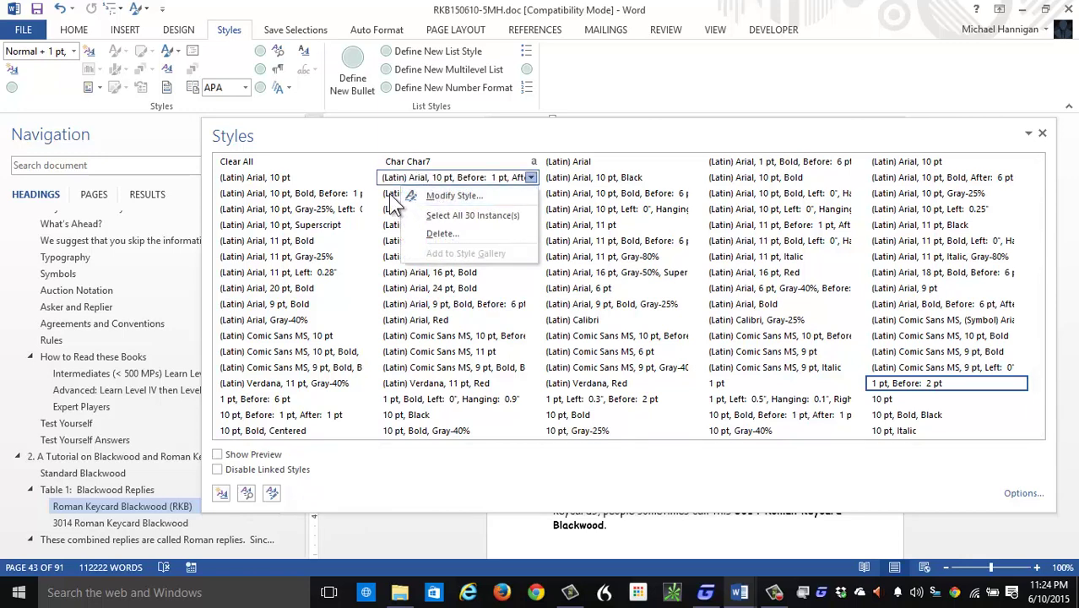
{"action": "left_click", "coordinate": [390, 197]}
{"action": "right_click", "coordinate": [390, 197]}
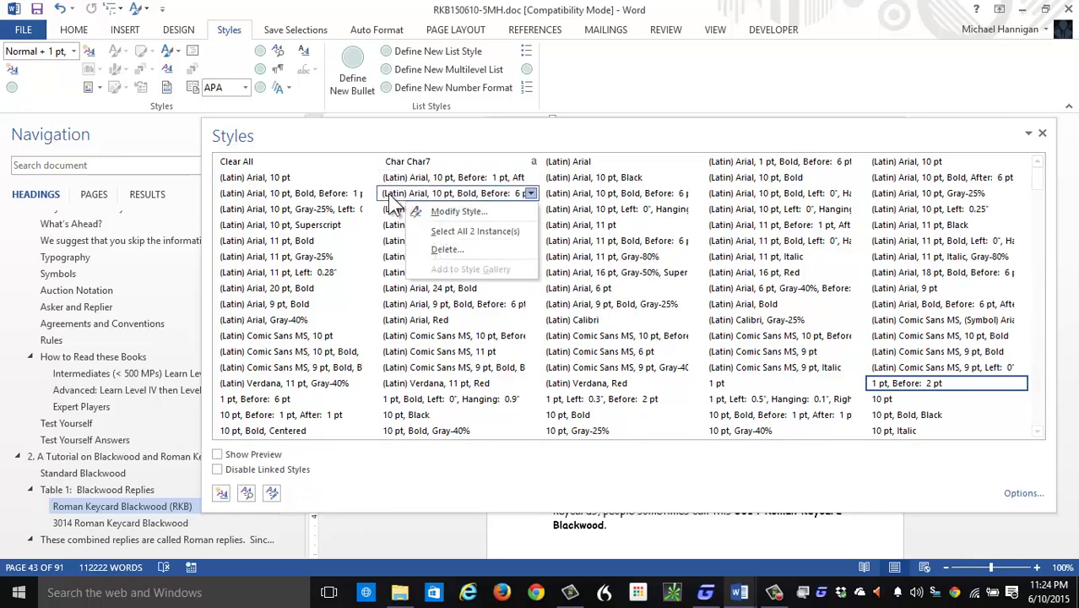
{"action": "left_click", "coordinate": [390, 210]}
{"action": "right_click", "coordinate": [390, 210]}
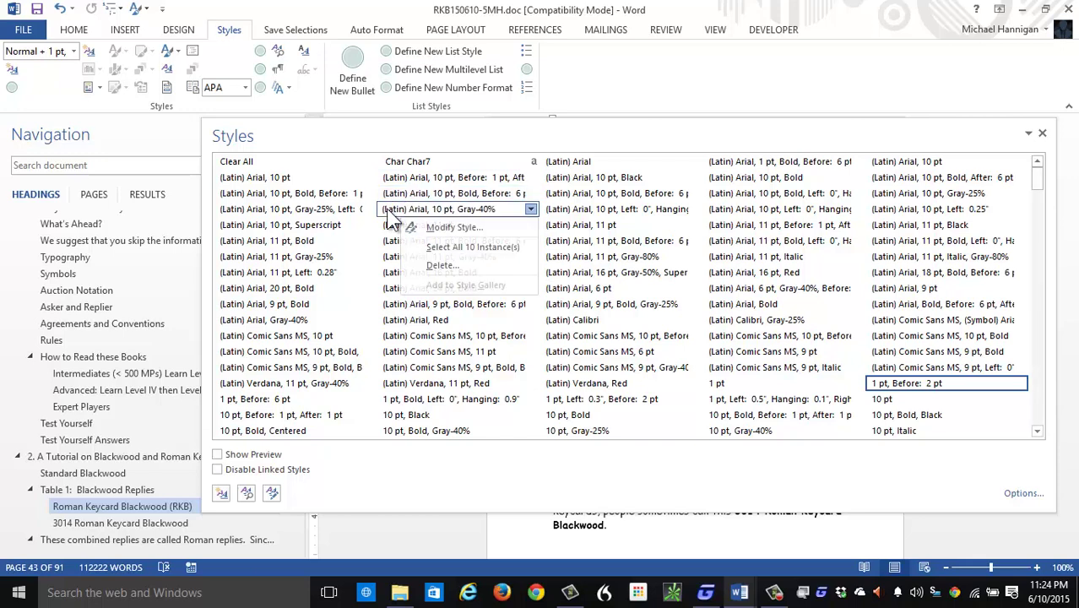
{"action": "left_click", "coordinate": [388, 231]}
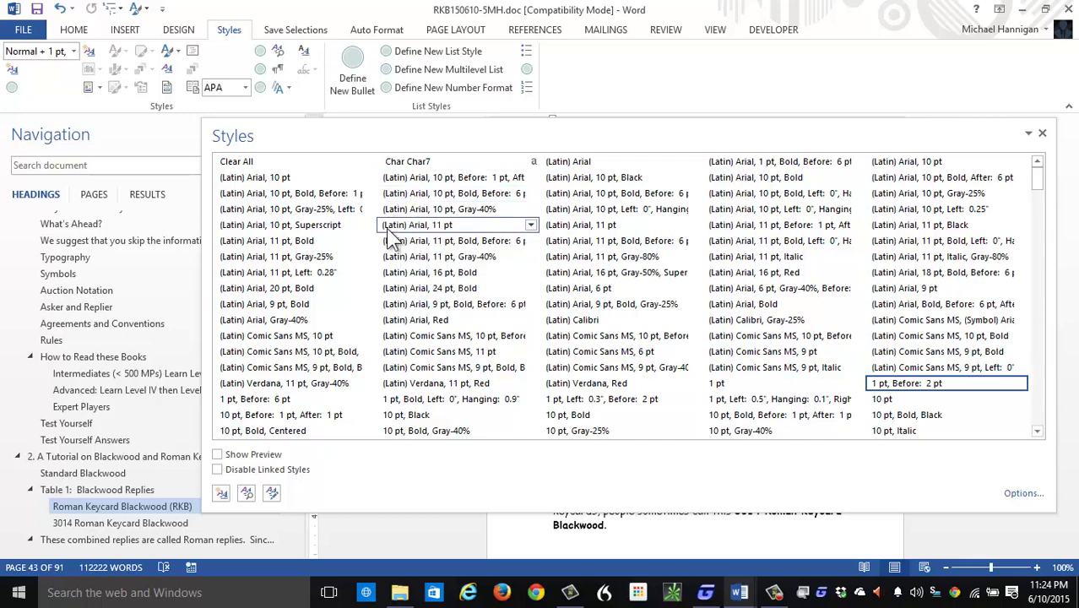
{"action": "right_click", "coordinate": [390, 233]}
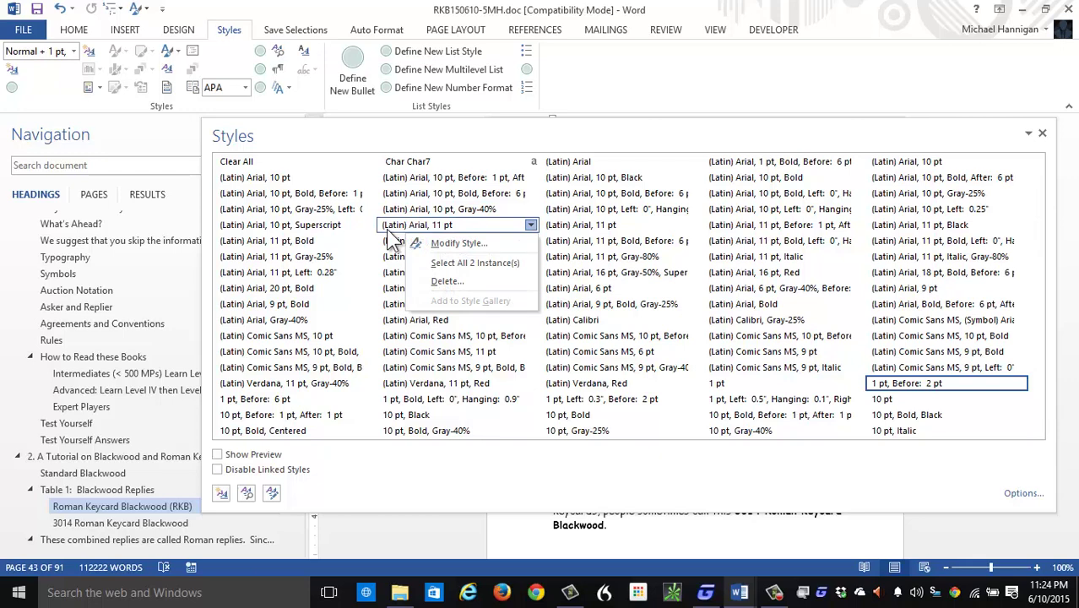
{"action": "left_click", "coordinate": [389, 258]}
{"action": "right_click", "coordinate": [390, 258]}
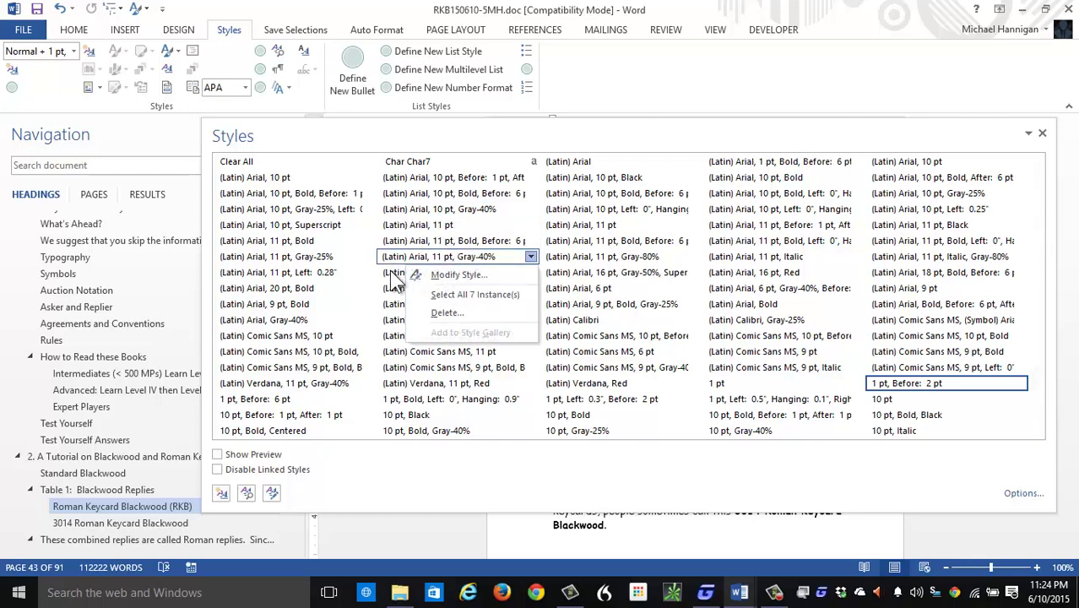
{"action": "left_click", "coordinate": [391, 271]}
{"action": "right_click", "coordinate": [391, 277]}
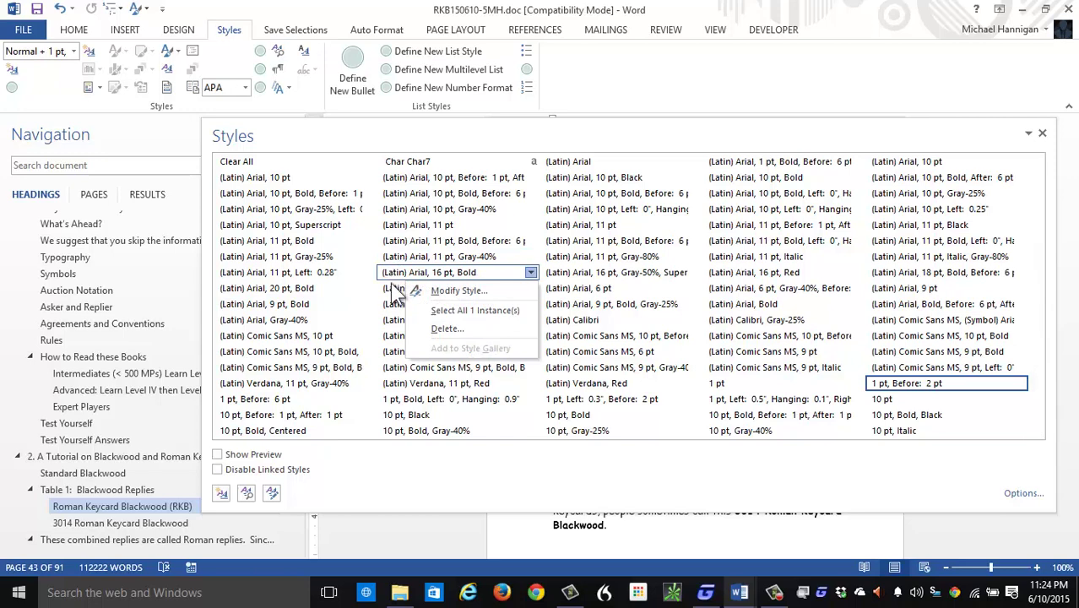
{"action": "left_click", "coordinate": [394, 293]}
{"action": "right_click", "coordinate": [393, 292]}
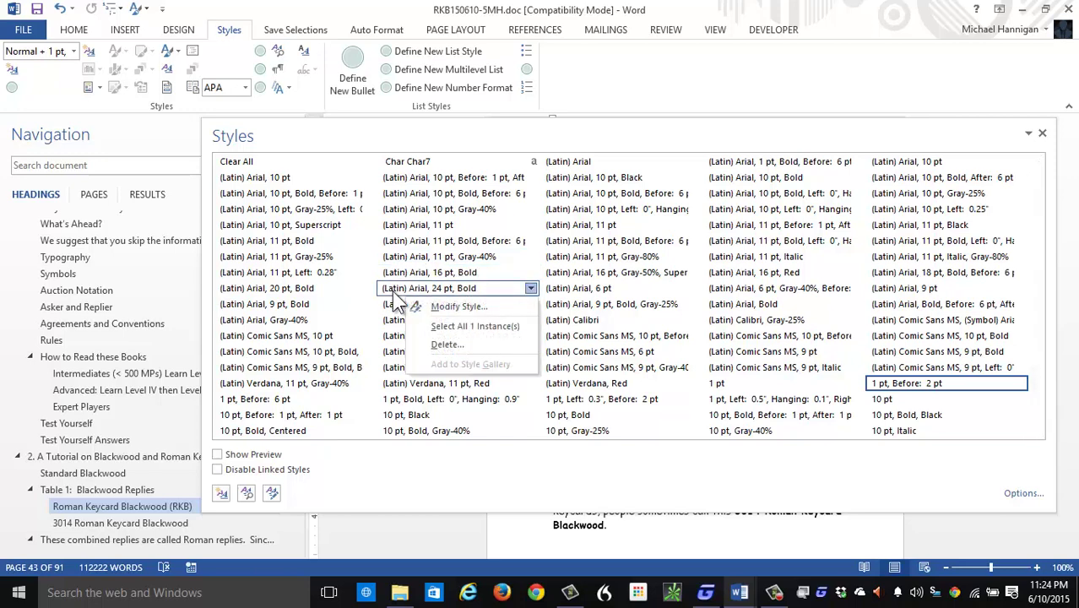
{"action": "left_click", "coordinate": [396, 308]}
{"action": "right_click", "coordinate": [394, 306]}
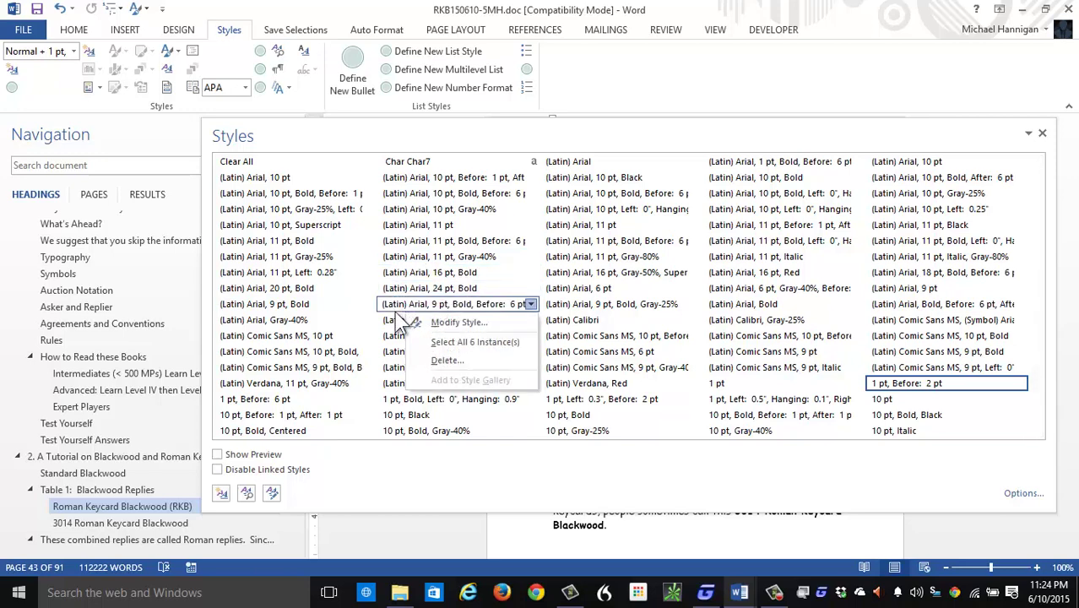
{"action": "left_click", "coordinate": [398, 324]}
{"action": "right_click", "coordinate": [396, 322]}
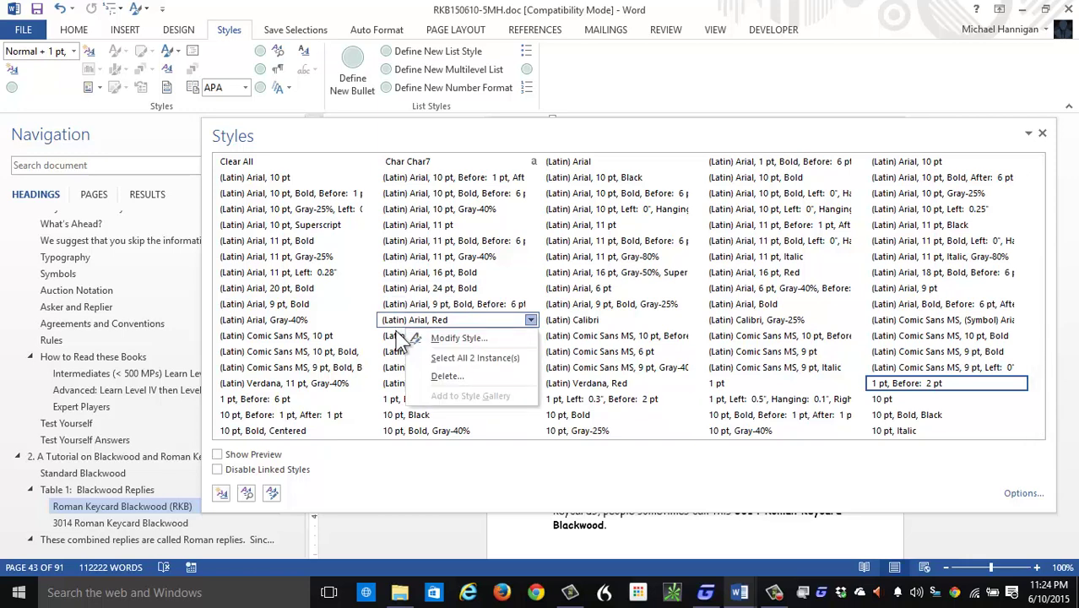
{"action": "left_click", "coordinate": [403, 345]}
{"action": "right_click", "coordinate": [397, 340]}
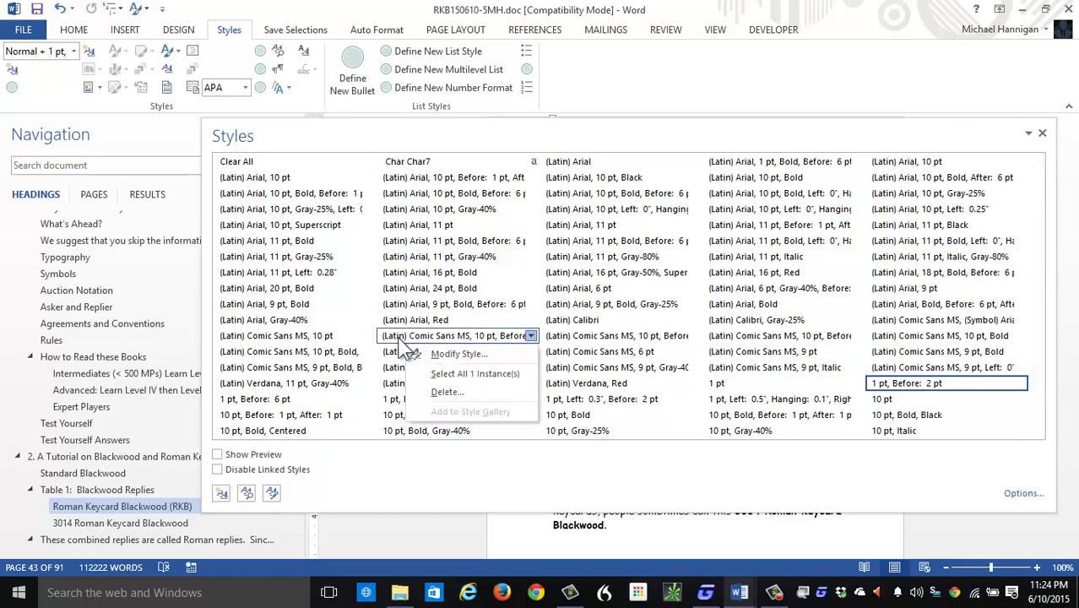
{"action": "left_click", "coordinate": [398, 353]}
{"action": "right_click", "coordinate": [404, 359]}
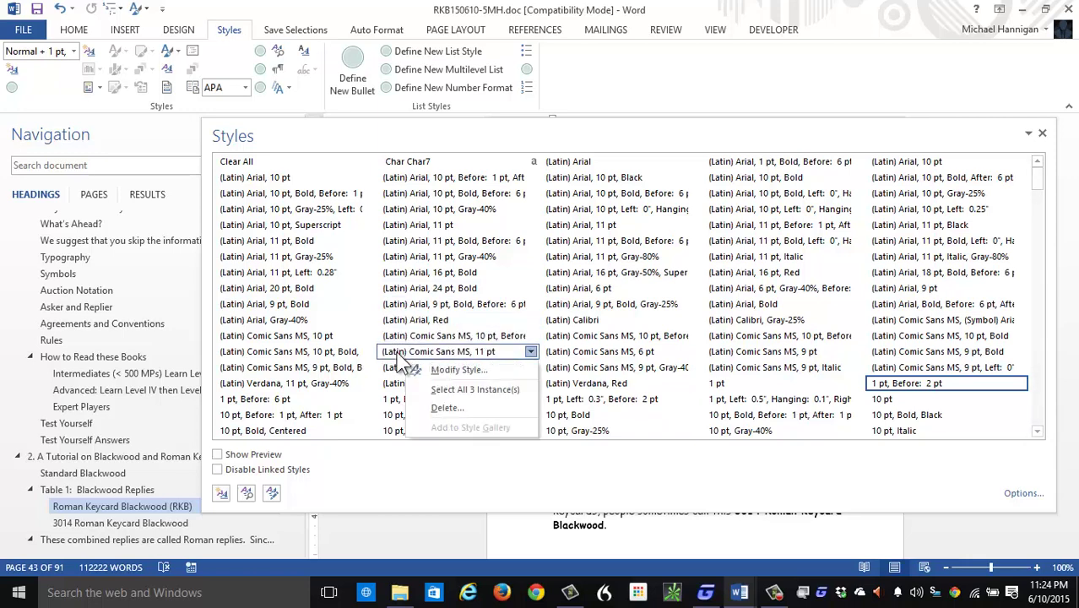
{"action": "left_click", "coordinate": [408, 380]}
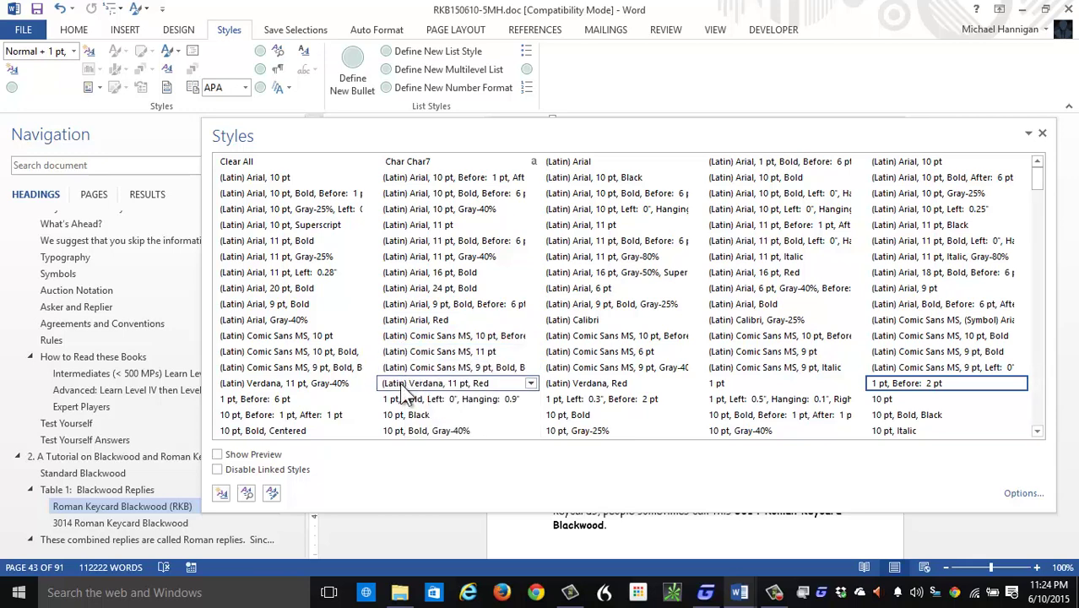
{"action": "right_click", "coordinate": [405, 389]}
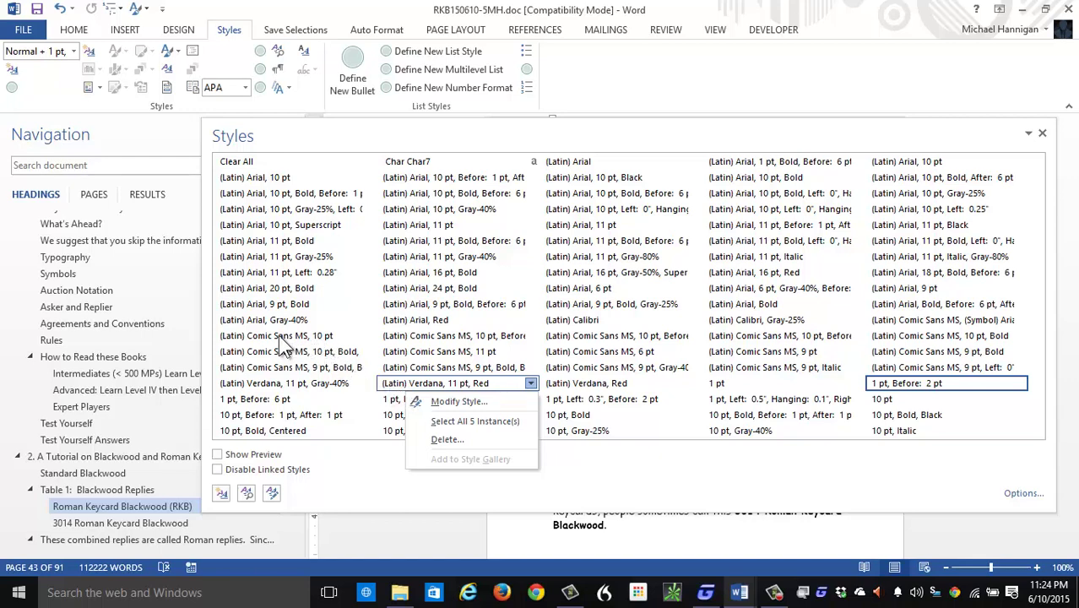
Step: Select all instances of the "(Latin) Comic Sans MS, 10 pt" style in the document
{"action": "left_click", "coordinate": [283, 342]}
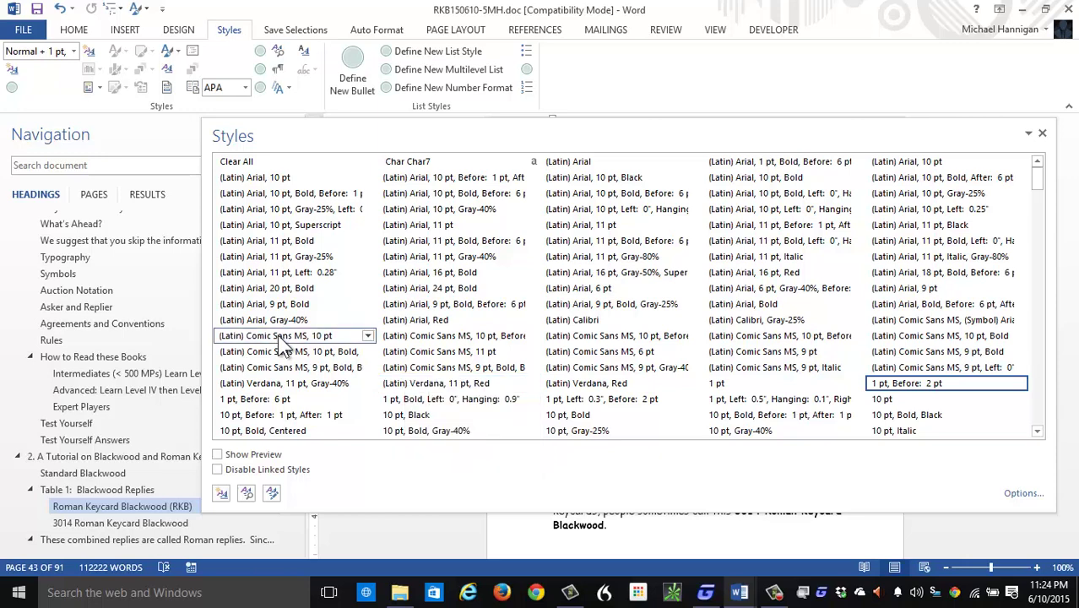
{"action": "right_click", "coordinate": [282, 343]}
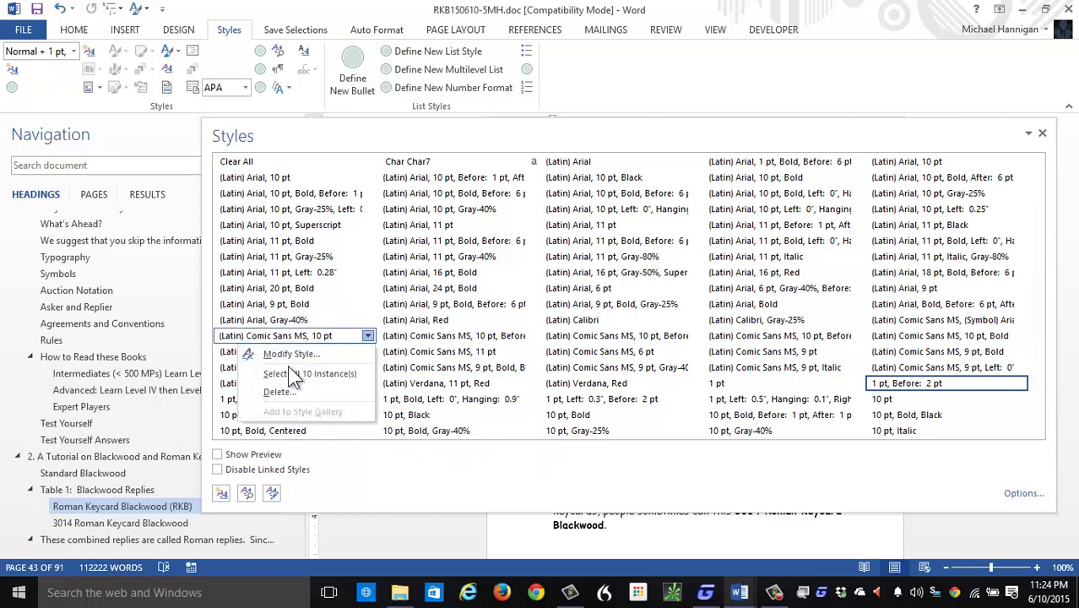
{"action": "left_click", "coordinate": [292, 371]}
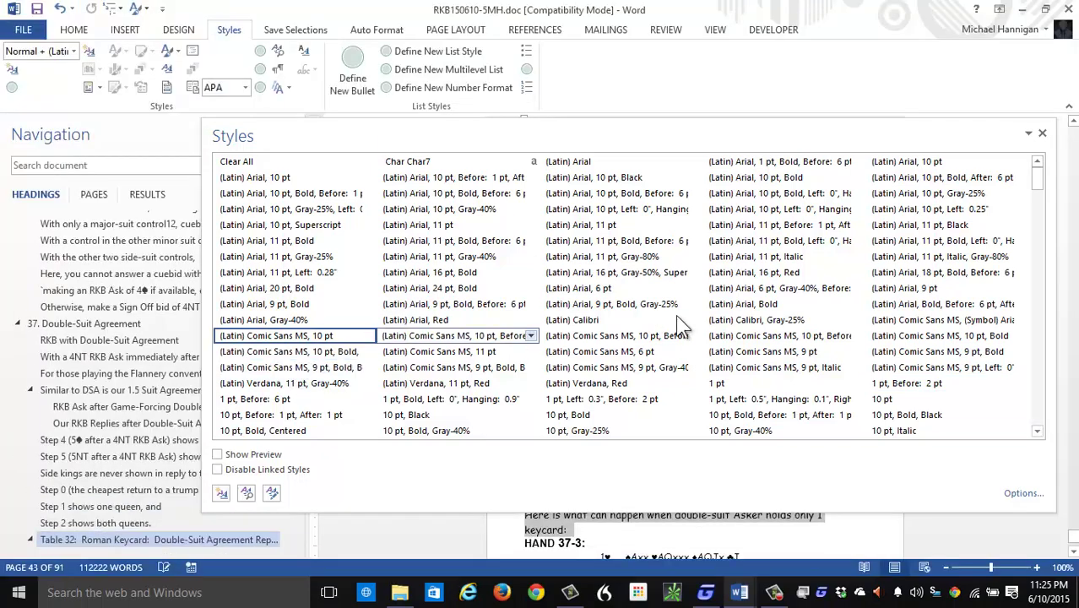
Step: Dock the floating Styles pane beside the Navigation pane, clear of the selected text, and widen it to three columns of styles
{"action": "left_click", "coordinate": [1028, 136]}
{"action": "left_click", "coordinate": [1029, 137]}
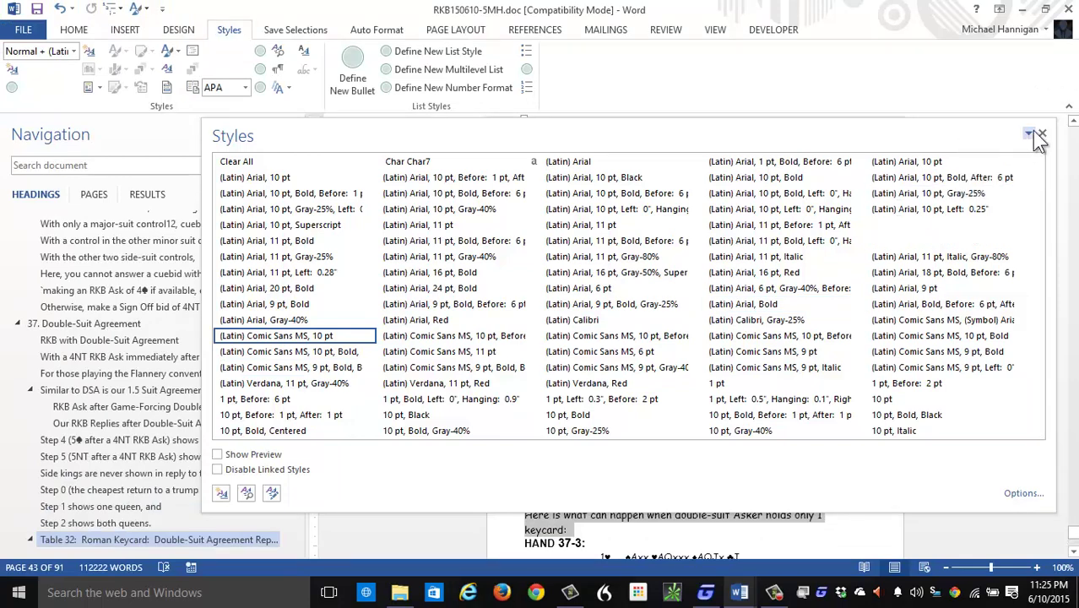
{"action": "left_click_drag", "start_coordinate": [997, 126], "coordinate": [504, 26]}
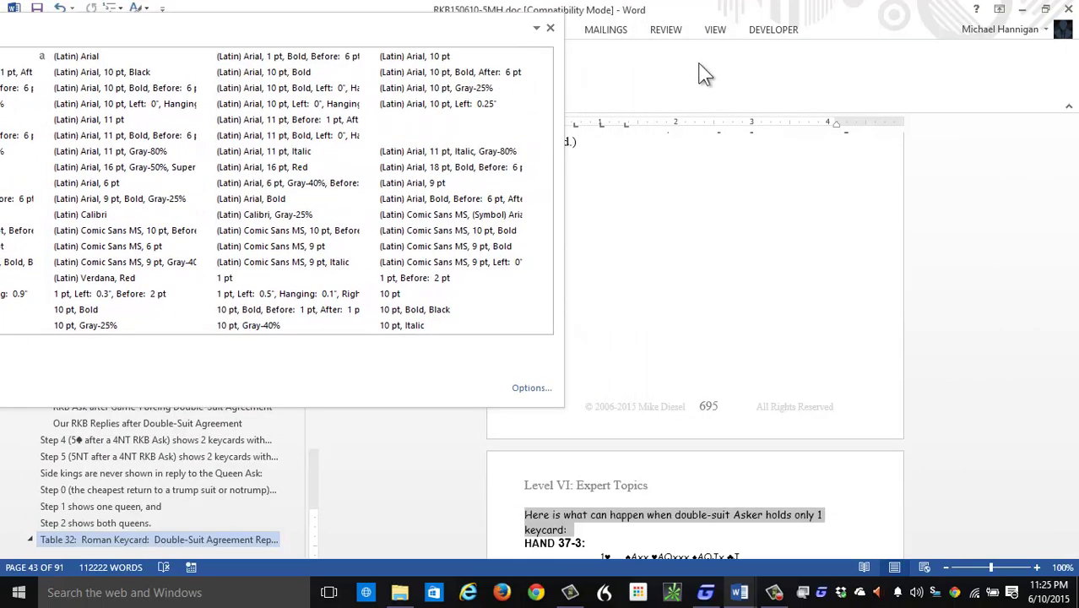
{"action": "scroll", "coordinate": [1074, 127], "scroll_direction": "up", "scroll_amount": 3}
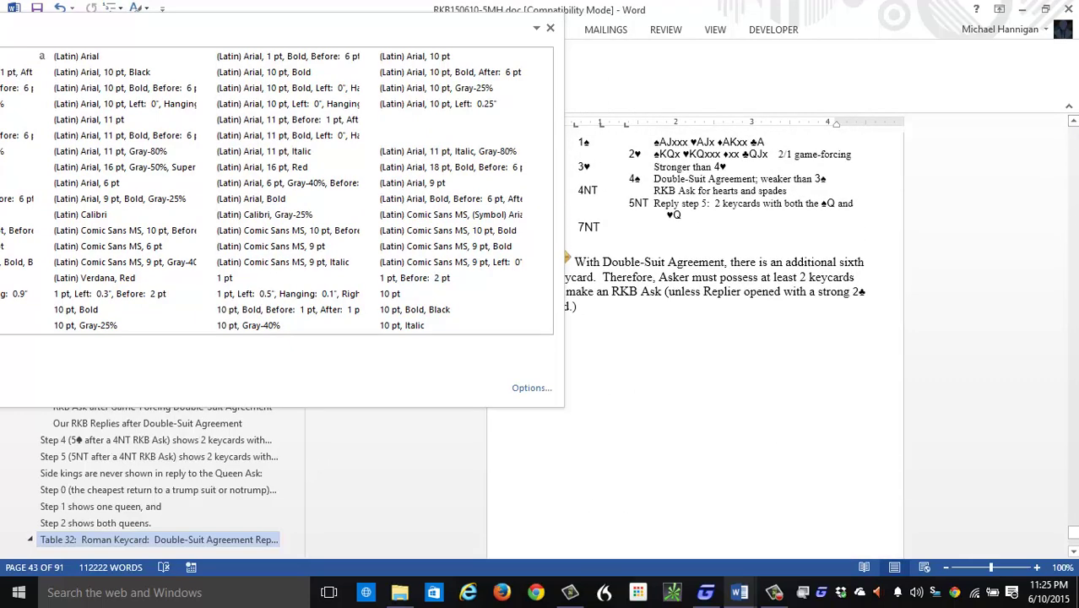
{"action": "left_click", "coordinate": [1074, 551]}
{"action": "scroll", "coordinate": [1073, 551], "scroll_direction": "down", "scroll_amount": 5}
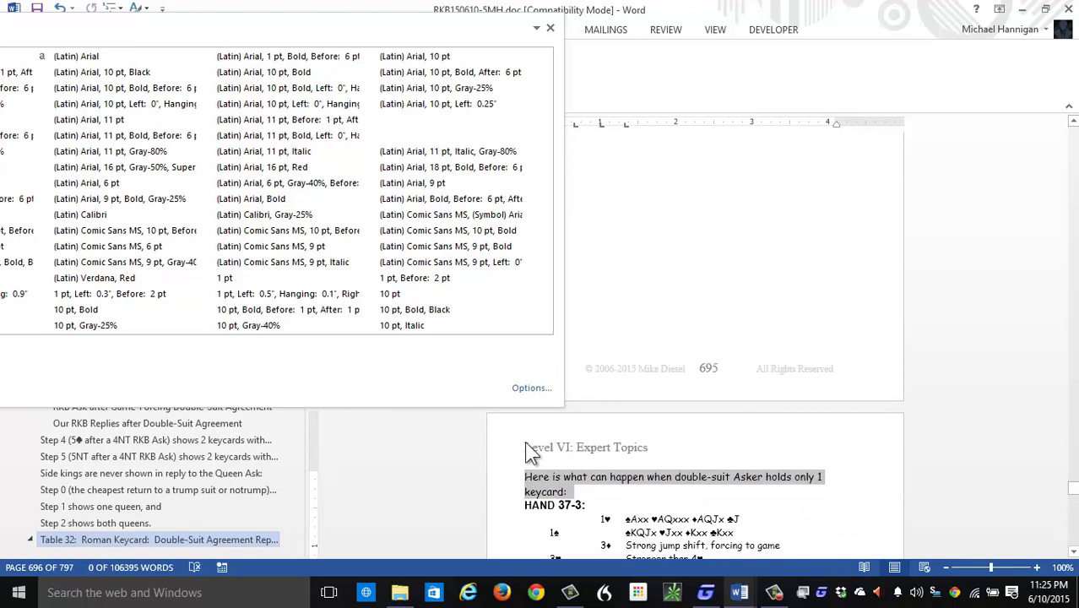
{"action": "left_click", "coordinate": [257, 37]}
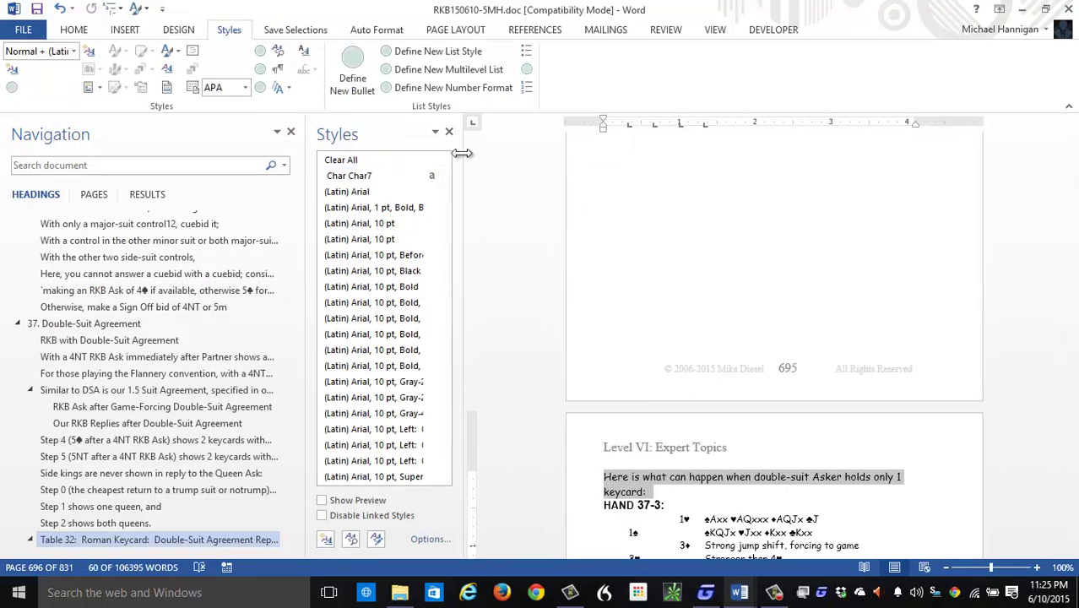
{"action": "left_click_drag", "start_coordinate": [465, 155], "coordinate": [992, 131]}
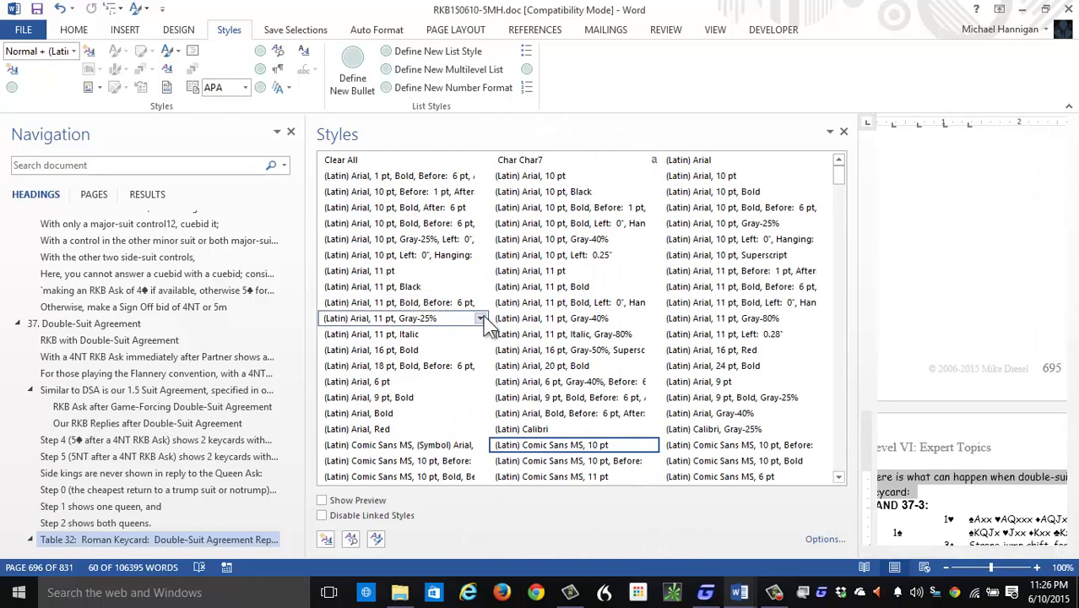
Step: Apply the "(Latin) Comic Sans MS, 10 pt, Before: 6 pt, After: 6 pt" style to the selected paragraph below the "Level VI: Expert Topics" header
{"action": "right_click", "coordinate": [573, 453]}
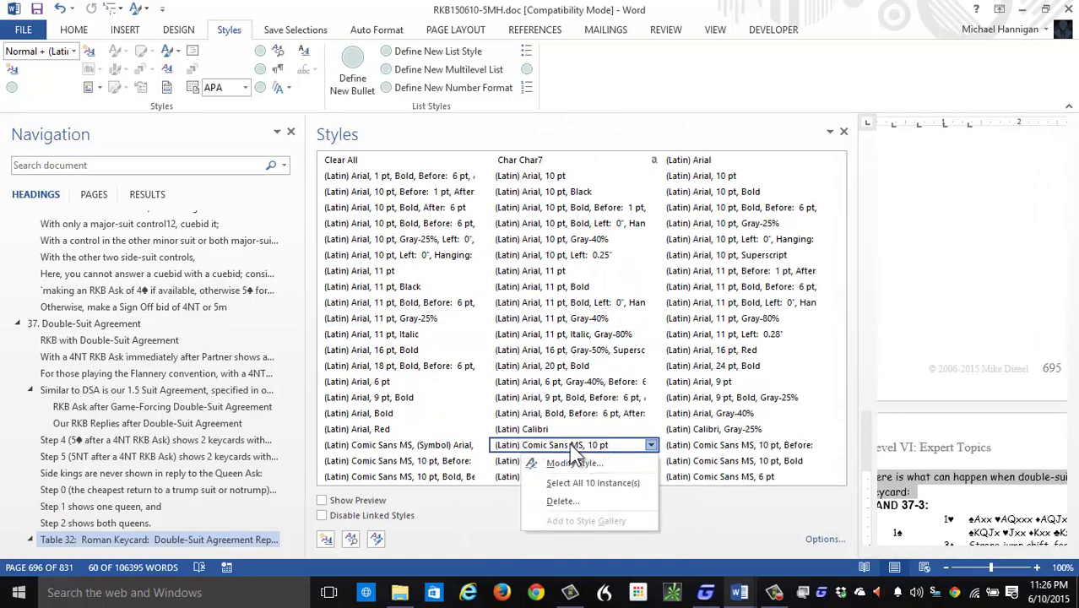
{"action": "left_click", "coordinate": [544, 479]}
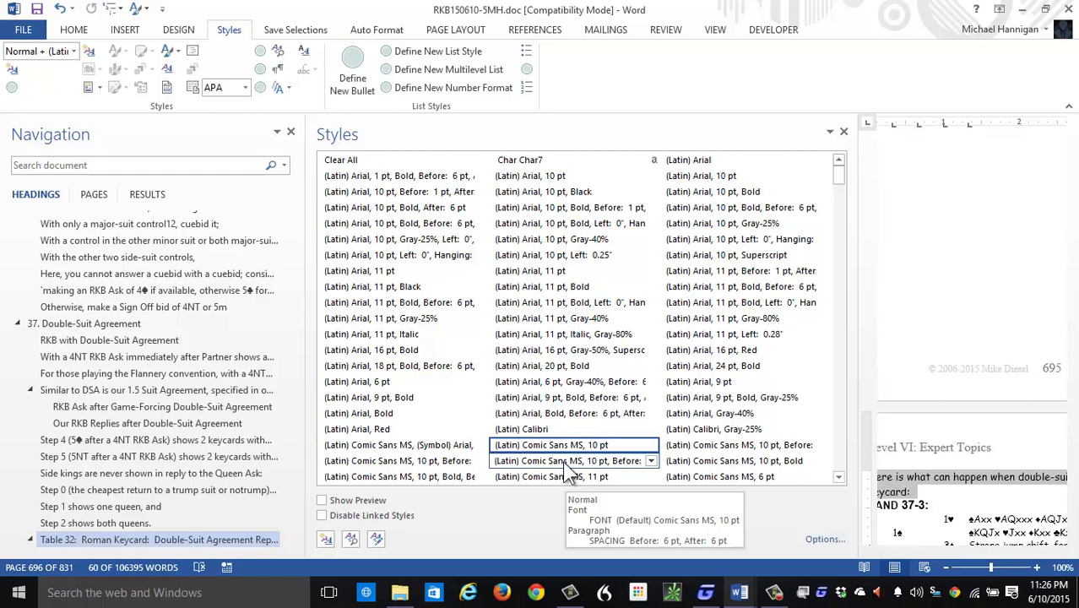
{"action": "left_click", "coordinate": [567, 462]}
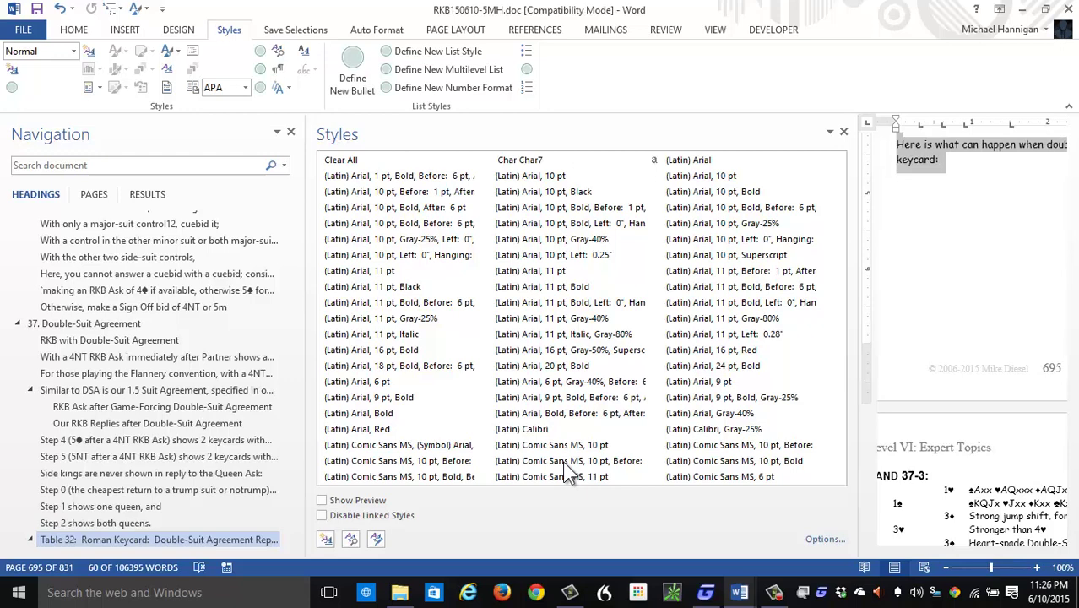
Step: Check the instances of the style just applied, and select all remaining instances of "(Latin) Comic Sans MS, 10 pt"
{"action": "right_click", "coordinate": [563, 462]}
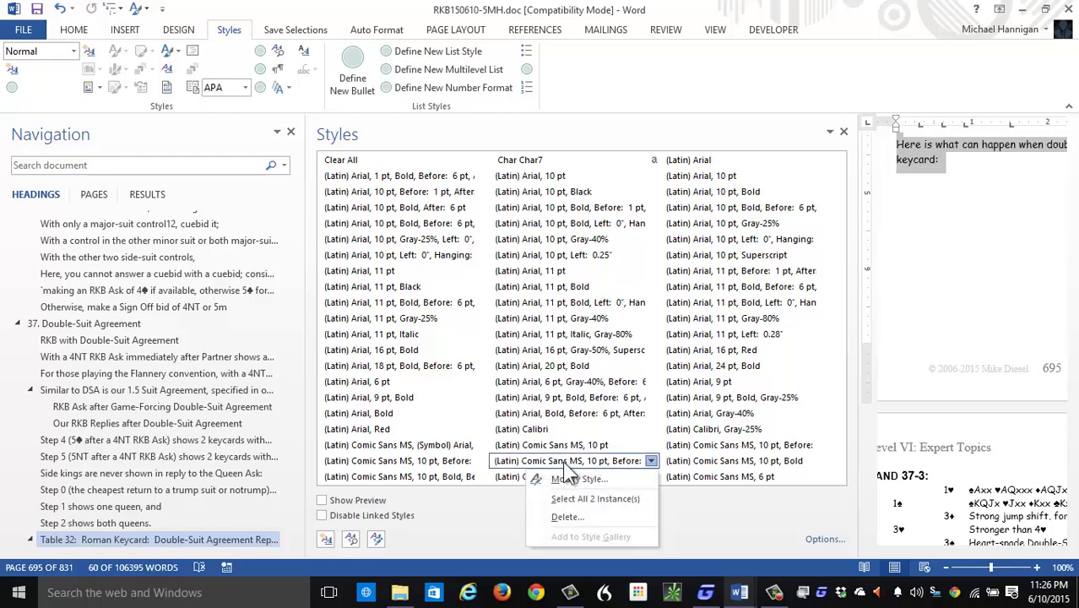
{"action": "left_click", "coordinate": [550, 447]}
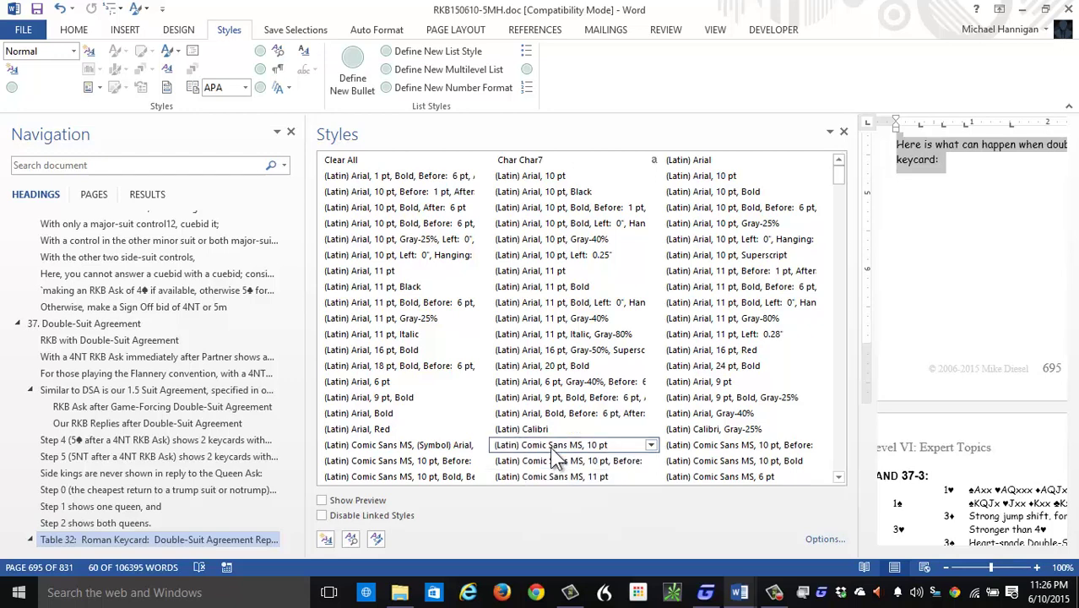
{"action": "right_click", "coordinate": [549, 446]}
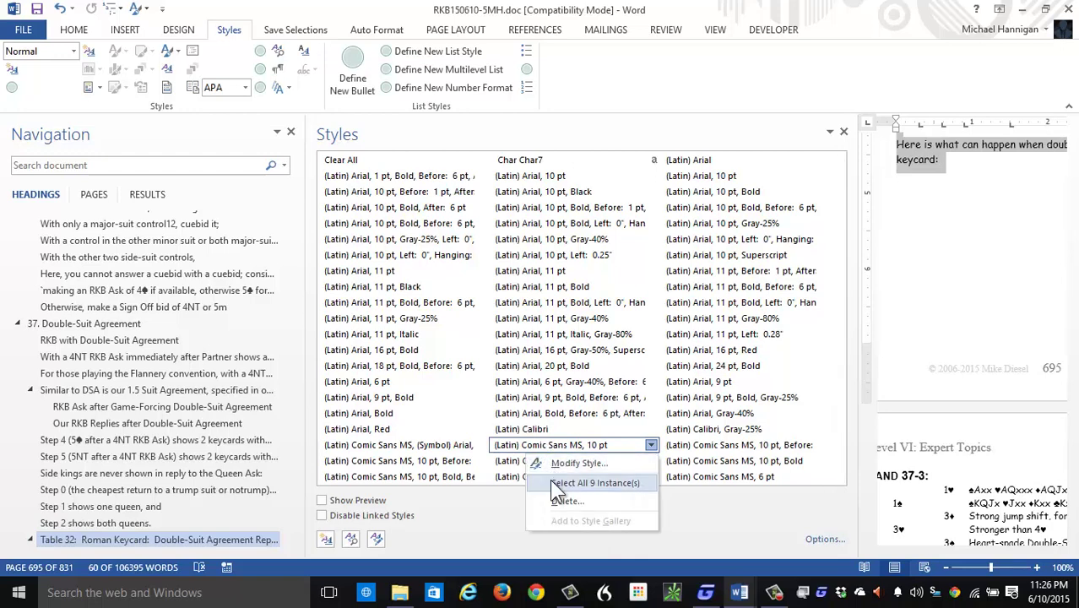
{"action": "left_click", "coordinate": [553, 482]}
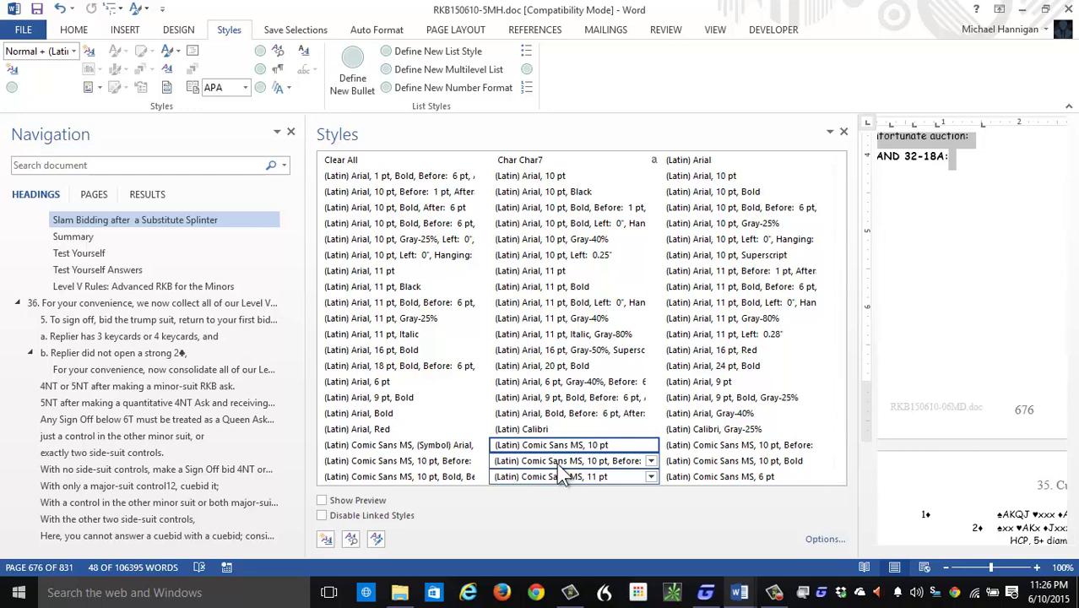
Step: Check the instances of the Comic Sans MS 10 pt style with Before spacing, and open Apply Styles for the selected text
{"action": "right_click", "coordinate": [557, 463]}
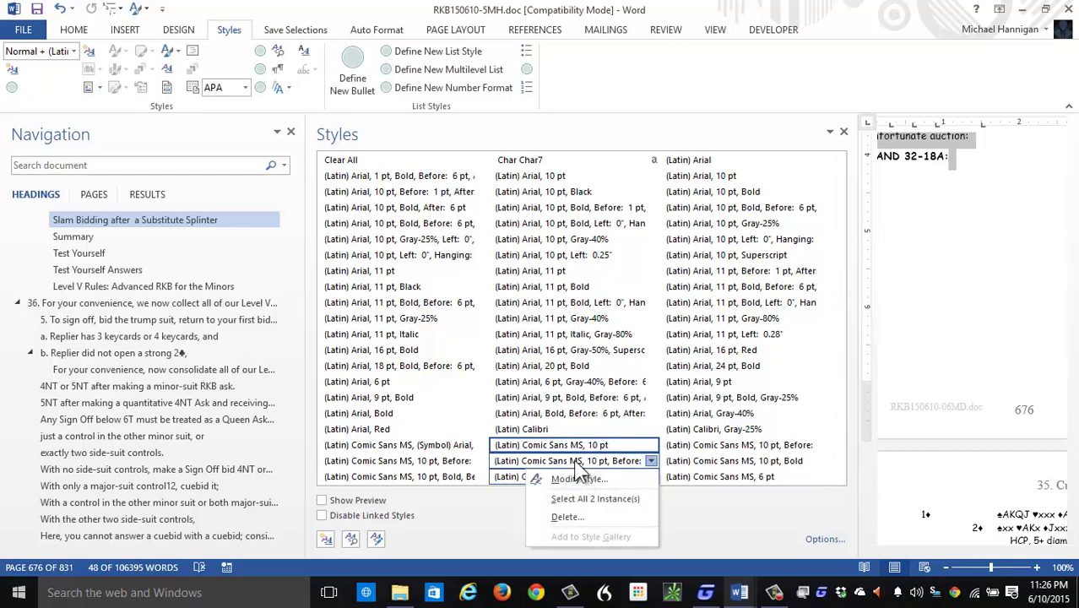
{"action": "left_click", "coordinate": [575, 467]}
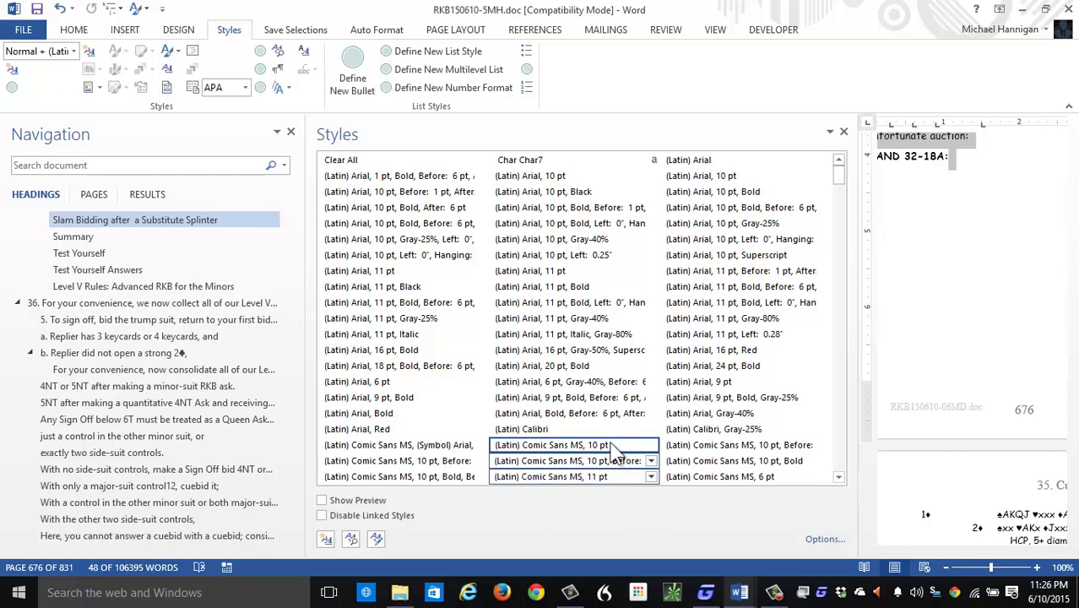
{"action": "right_click", "coordinate": [915, 140]}
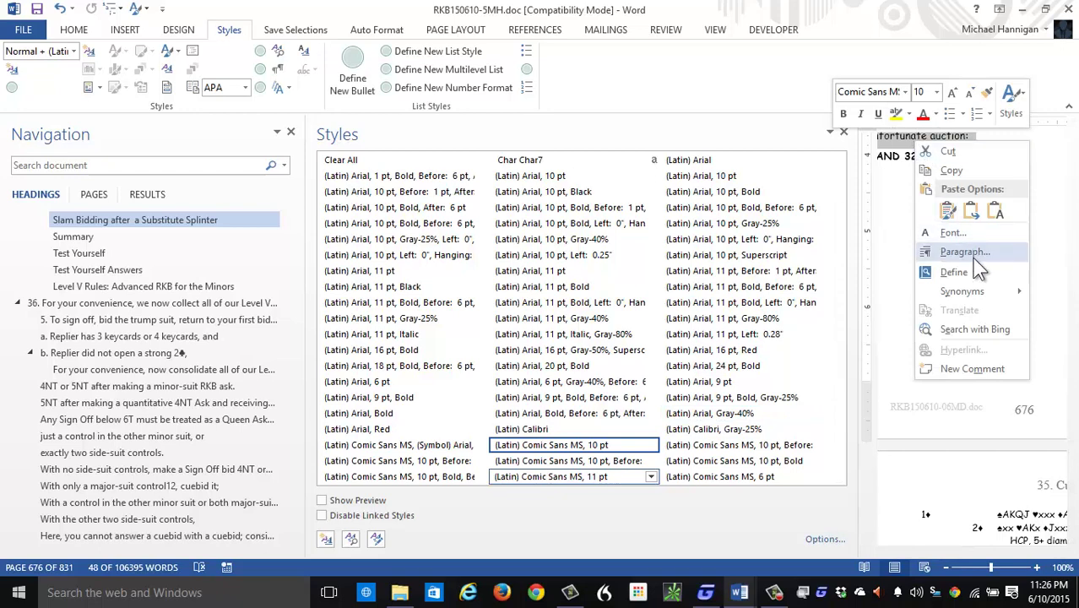
{"action": "mouse_move", "coordinate": [992, 294]}
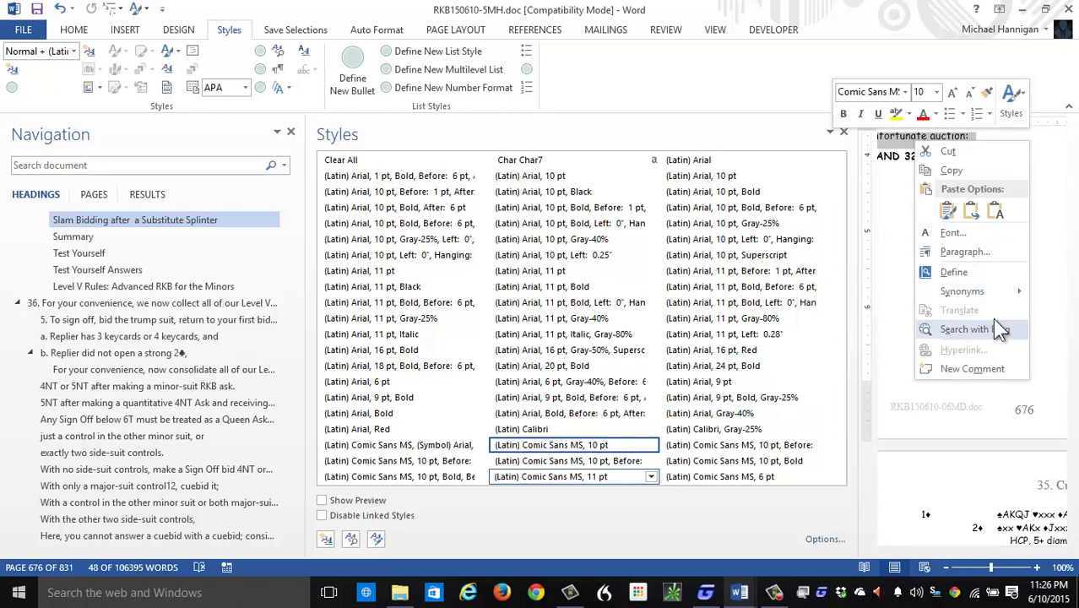
{"action": "left_click", "coordinate": [1015, 98]}
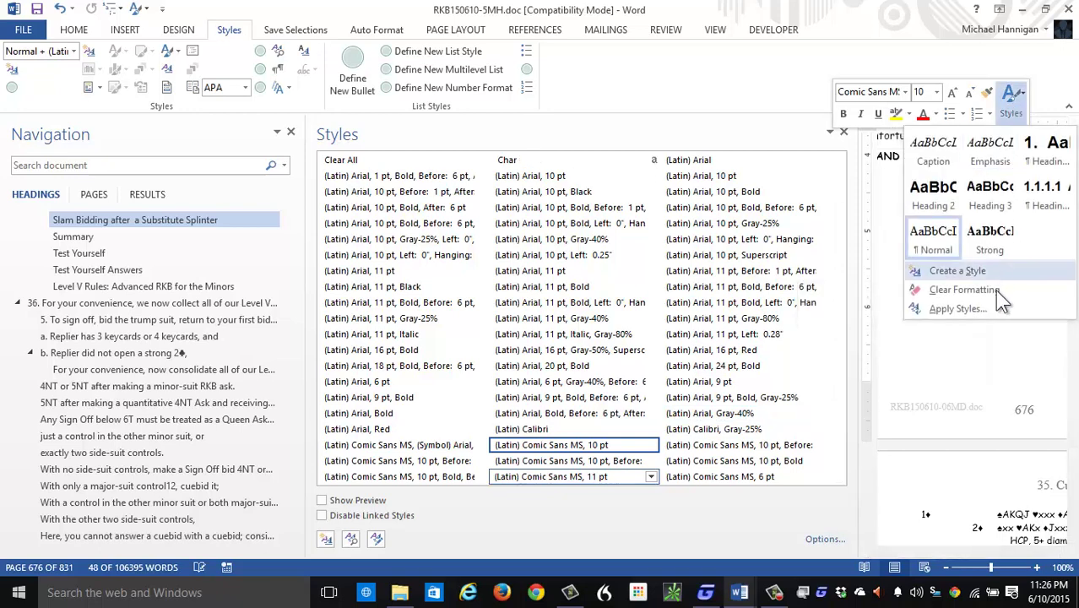
{"action": "left_click", "coordinate": [958, 308]}
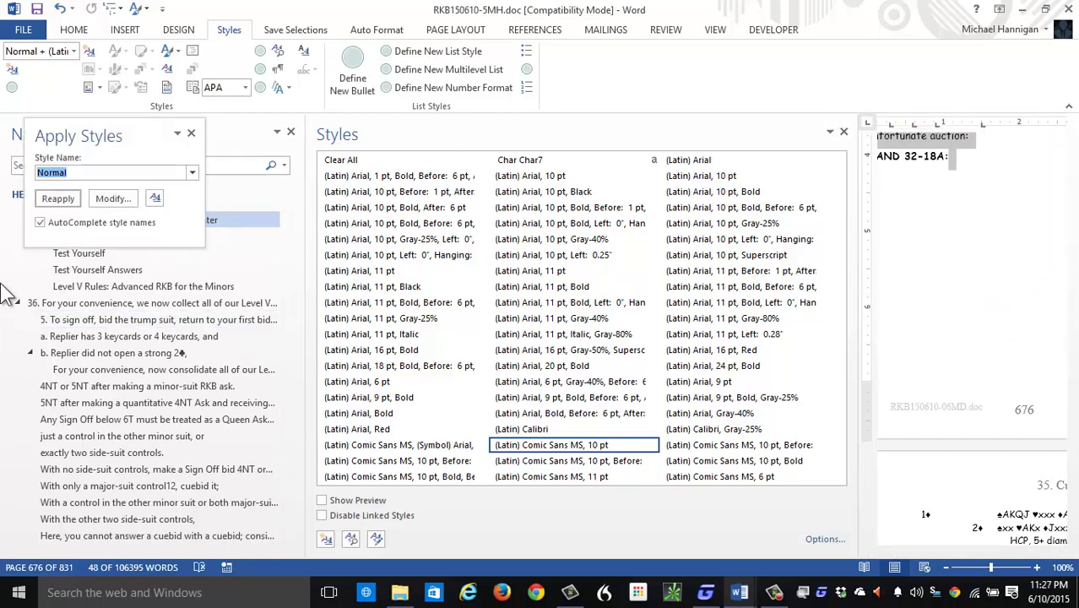
Step: Try to find the style in Apply Styles as "Latin comic sans ms, 1" and as "(Latin) Comic Sans"
{"action": "type", "text": "Latin"}
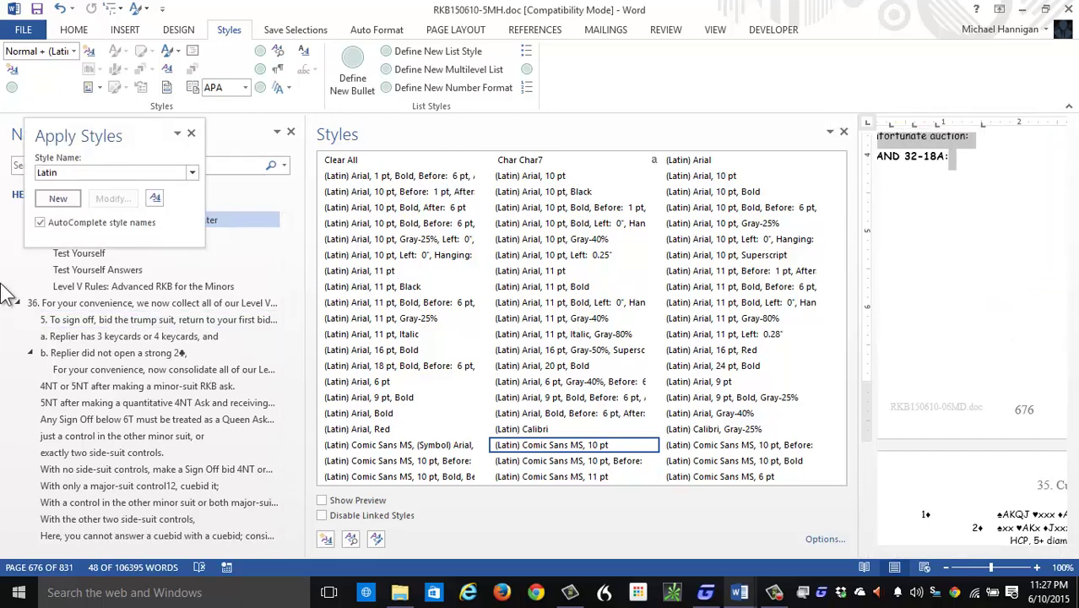
{"action": "type", "text": " comic sans ms, 1"}
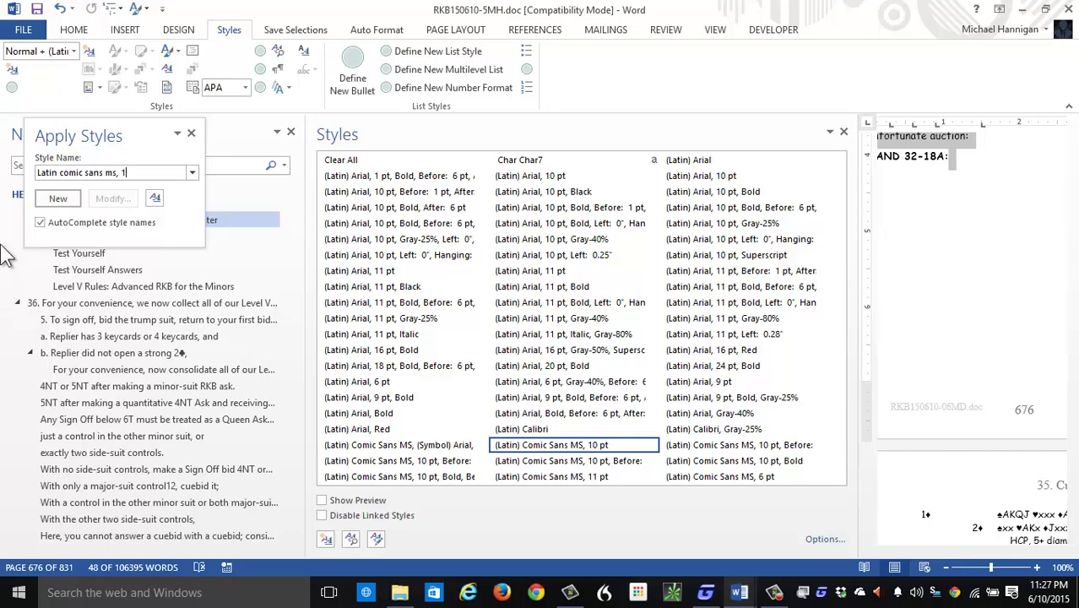
{"action": "left_click", "coordinate": [192, 173]}
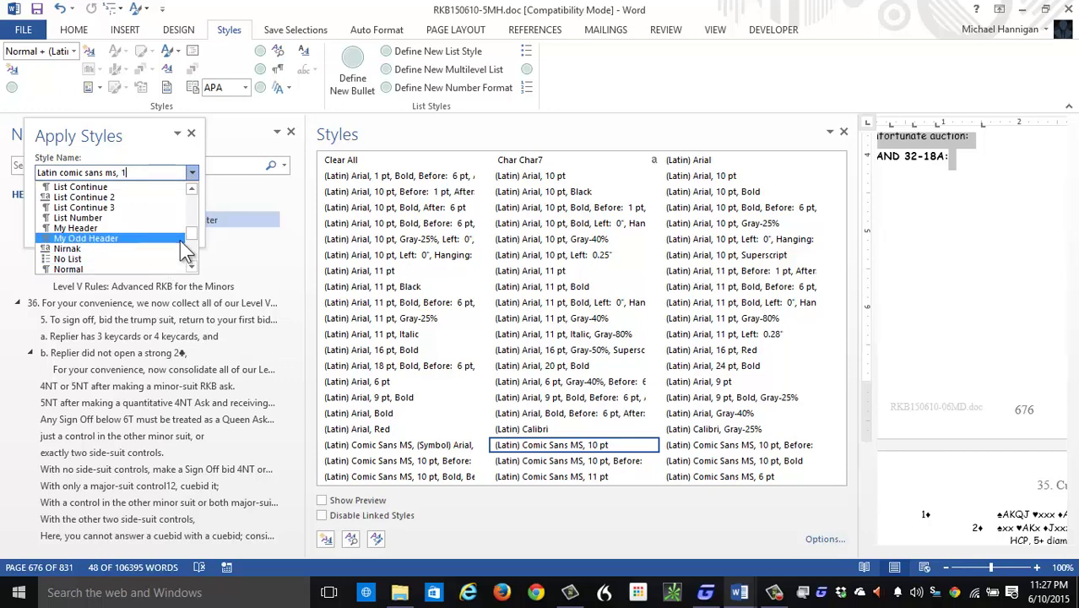
{"action": "left_click_drag", "start_coordinate": [60, 173], "coordinate": [23, 171]}
{"action": "type", "text": "("}
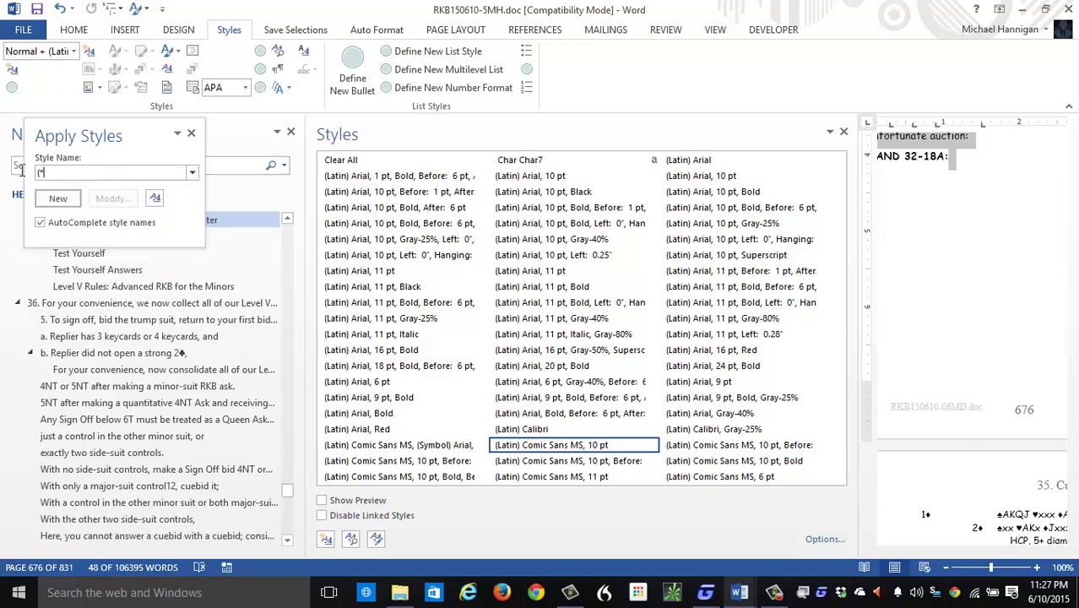
{"action": "type", "text": "Latin) Comic Sans"}
{"action": "left_click", "coordinate": [192, 174]}
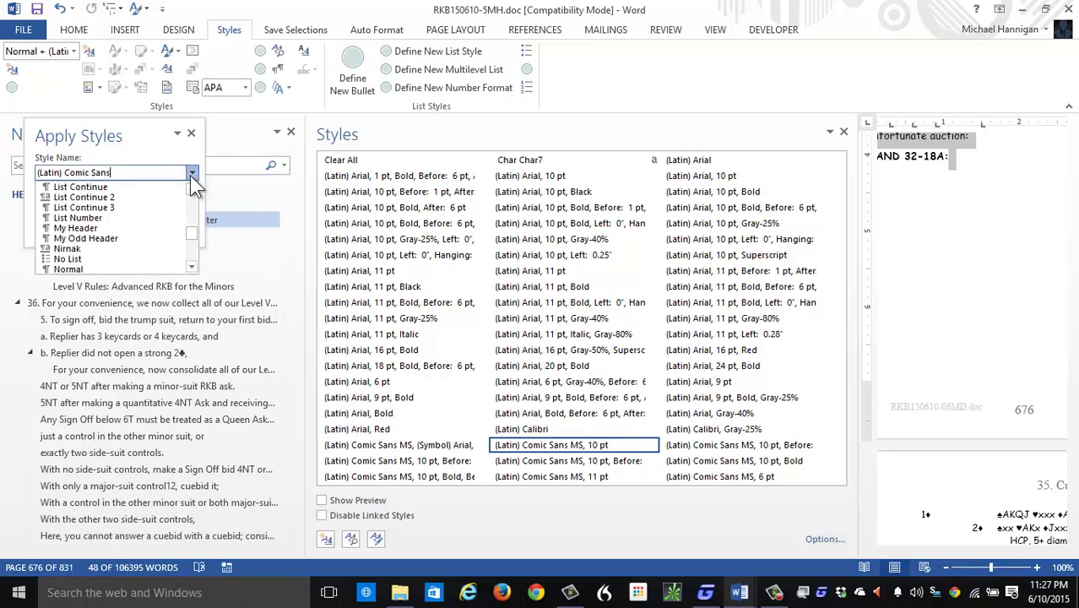
{"action": "mouse_move", "coordinate": [197, 241]}
{"action": "left_mouse_down"}
{"action": "mouse_move", "coordinate": [188, 189]}
{"action": "mouse_move", "coordinate": [203, 378]}
{"action": "mouse_move", "coordinate": [189, 226]}
{"action": "left_mouse_up"}
{"action": "key", "text": "Escape"}
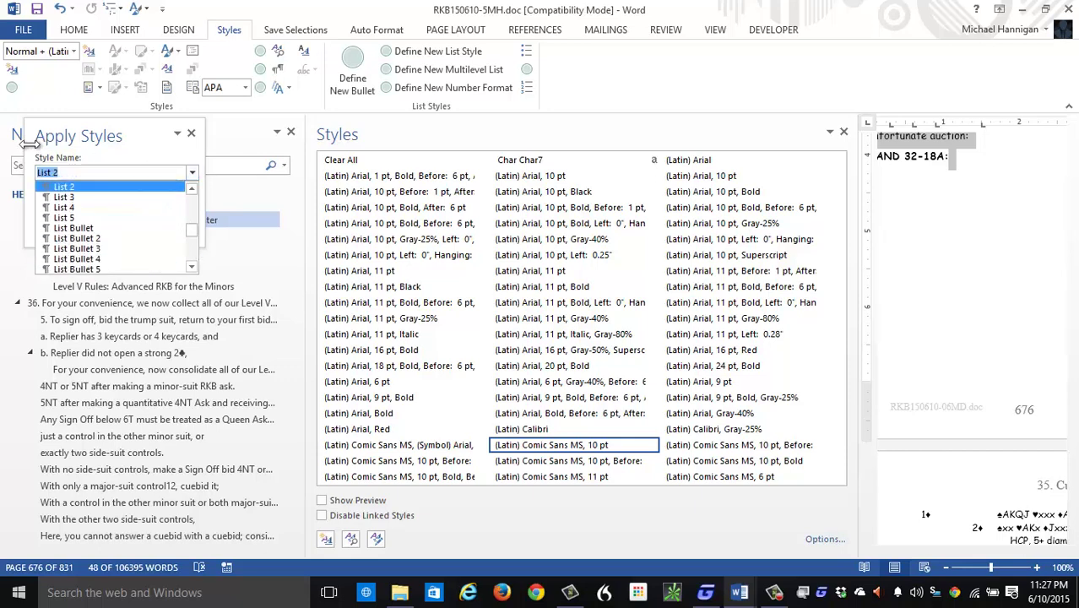
Step: Try to find a matching style in Apply Styles by the name "Comic"
{"action": "type", "text": "Co"}
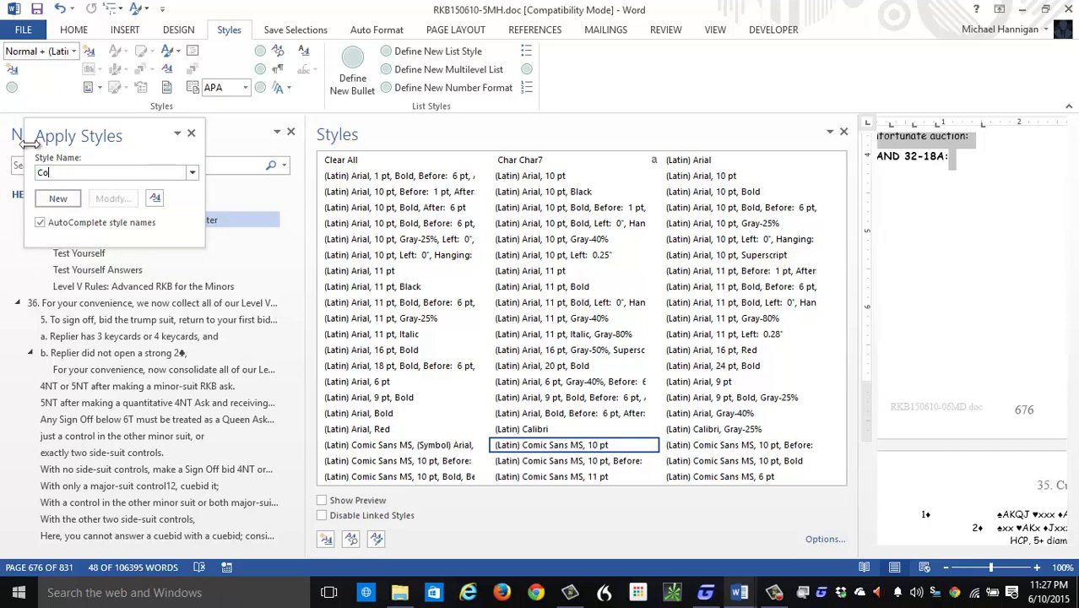
{"action": "type", "text": "mic san"}
{"action": "key", "text": "BackSpace"}
{"action": "key", "text": "BackSpace"}
{"action": "key", "text": "BackSpace"}
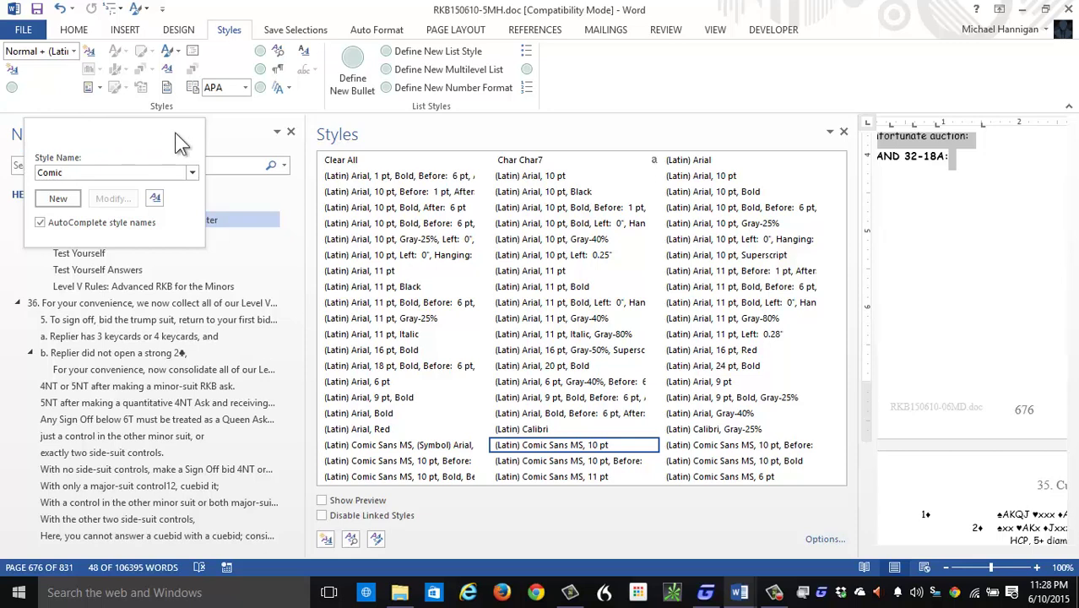
{"action": "left_click", "coordinate": [177, 134]}
{"action": "left_click", "coordinate": [177, 135]}
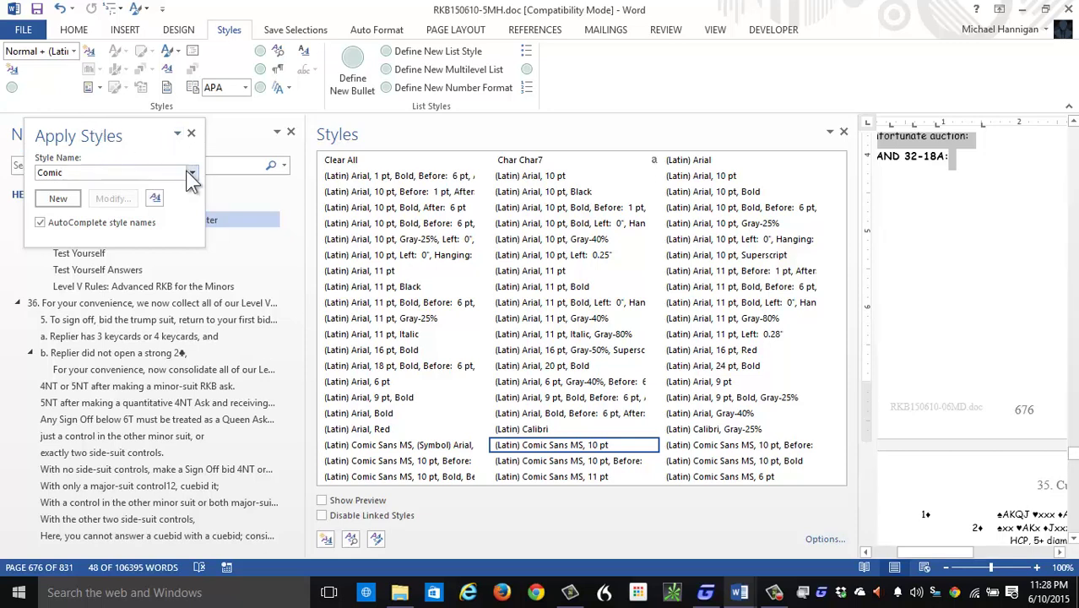
{"action": "left_click", "coordinate": [192, 173]}
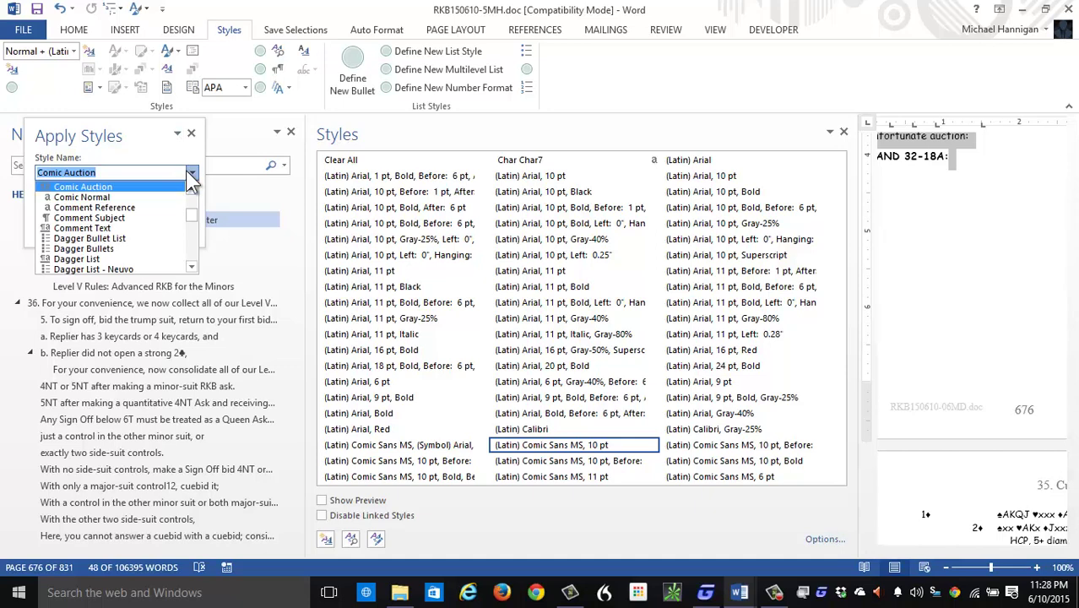
Step: Browse the Apply Styles name list around Comic Auction and on to the TOC styles for a matching Comic Sans style
{"action": "left_click", "coordinate": [193, 187]}
{"action": "left_click", "coordinate": [192, 187]}
{"action": "left_click", "coordinate": [193, 188]}
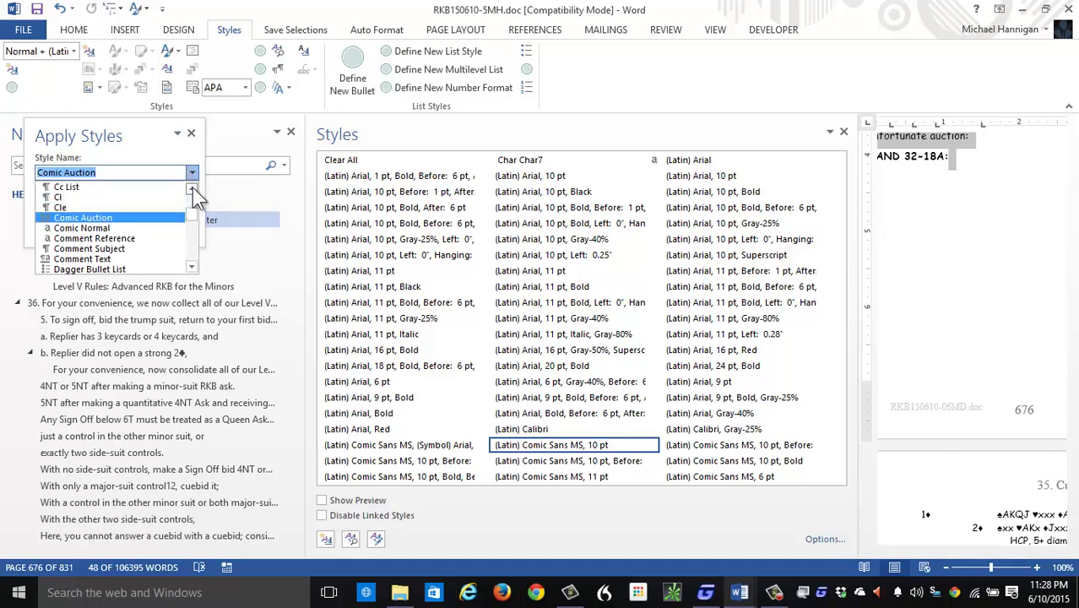
{"action": "left_click", "coordinate": [193, 269]}
{"action": "left_click", "coordinate": [193, 269]}
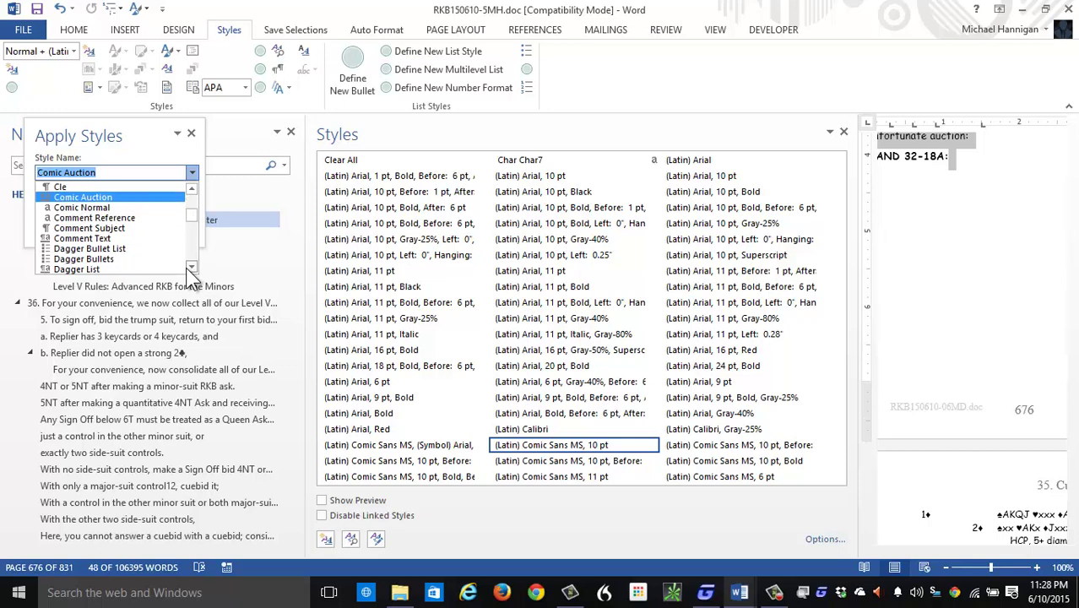
{"action": "left_click", "coordinate": [192, 268]}
{"action": "left_click", "coordinate": [193, 269]}
{"action": "left_click", "coordinate": [192, 269]}
{"action": "left_click_drag", "start_coordinate": [192, 269], "coordinate": [193, 268]}
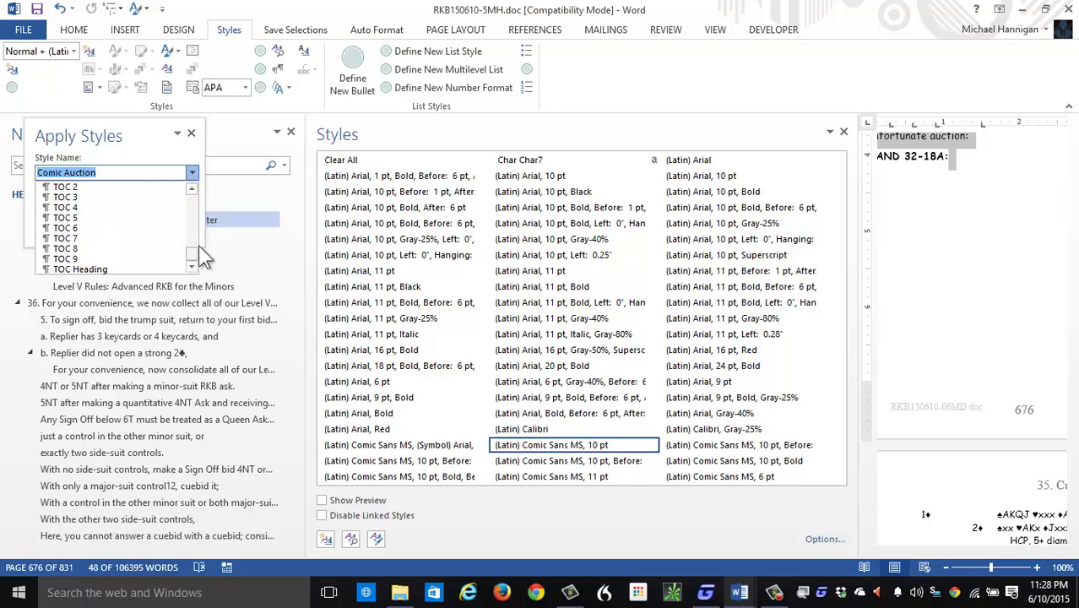
{"action": "left_click", "coordinate": [190, 133]}
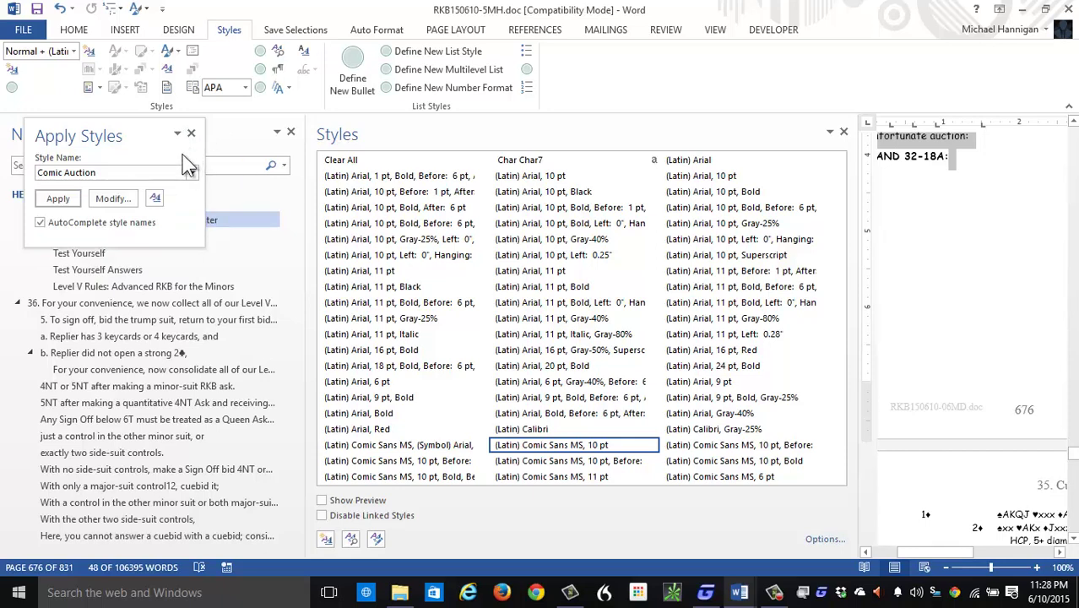
Step: Apply the Normal style to all selected "(Latin) Comic Sans MS, 10 pt" instances and close Apply Styles
{"action": "left_click", "coordinate": [191, 171]}
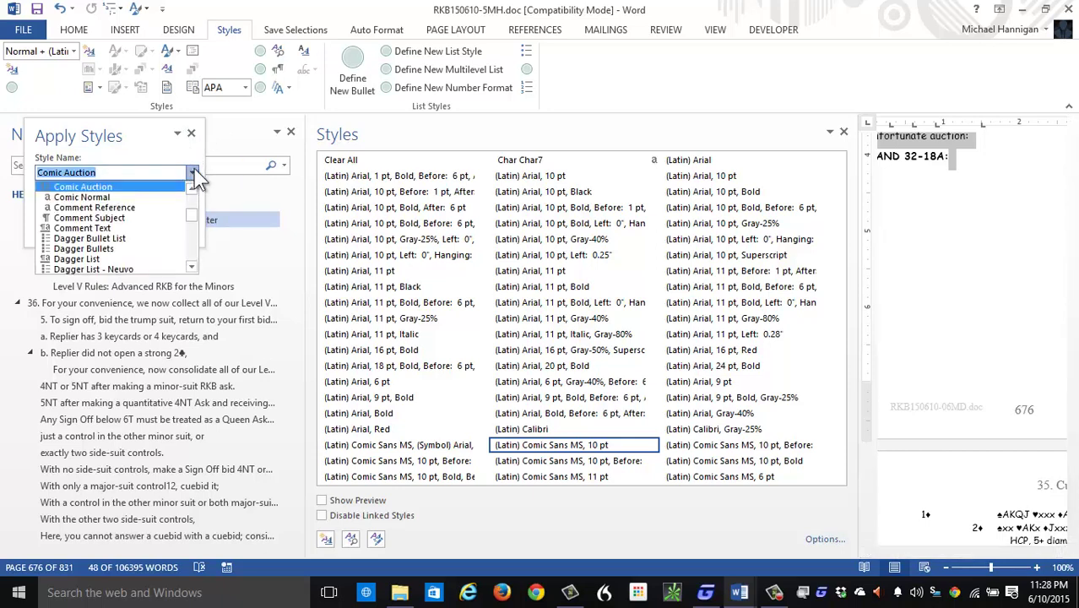
{"action": "type", "text": "Normal"}
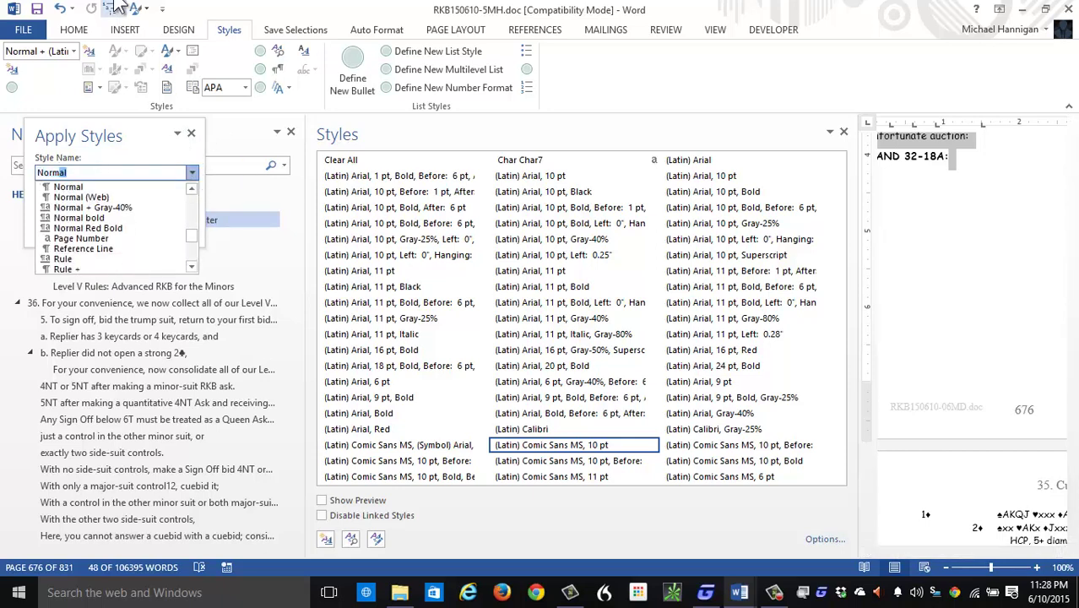
{"action": "left_click", "coordinate": [64, 187]}
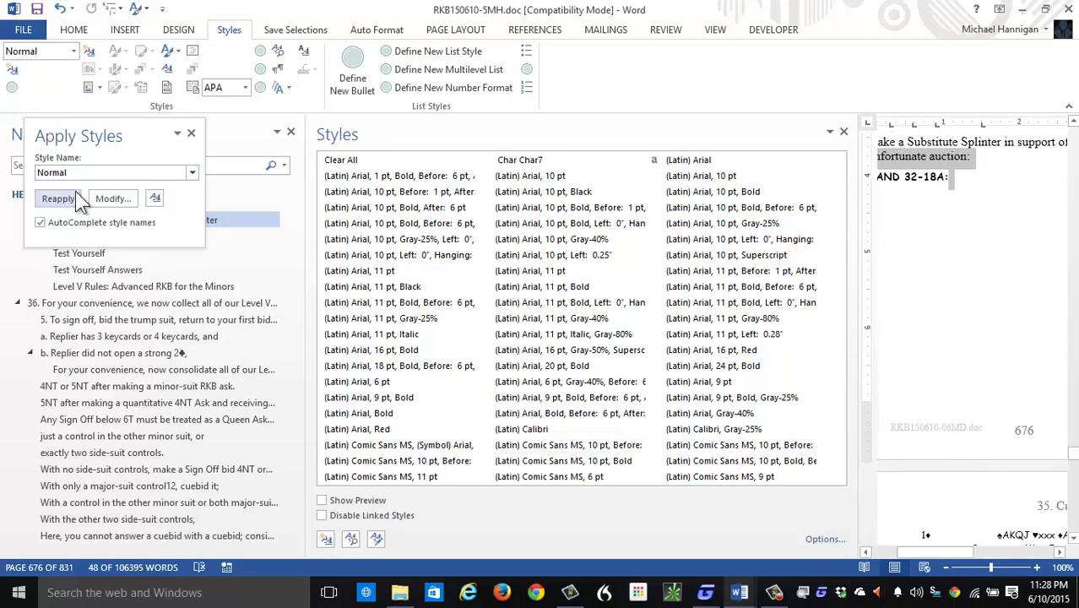
{"action": "left_click", "coordinate": [72, 198]}
{"action": "left_click", "coordinate": [192, 134]}
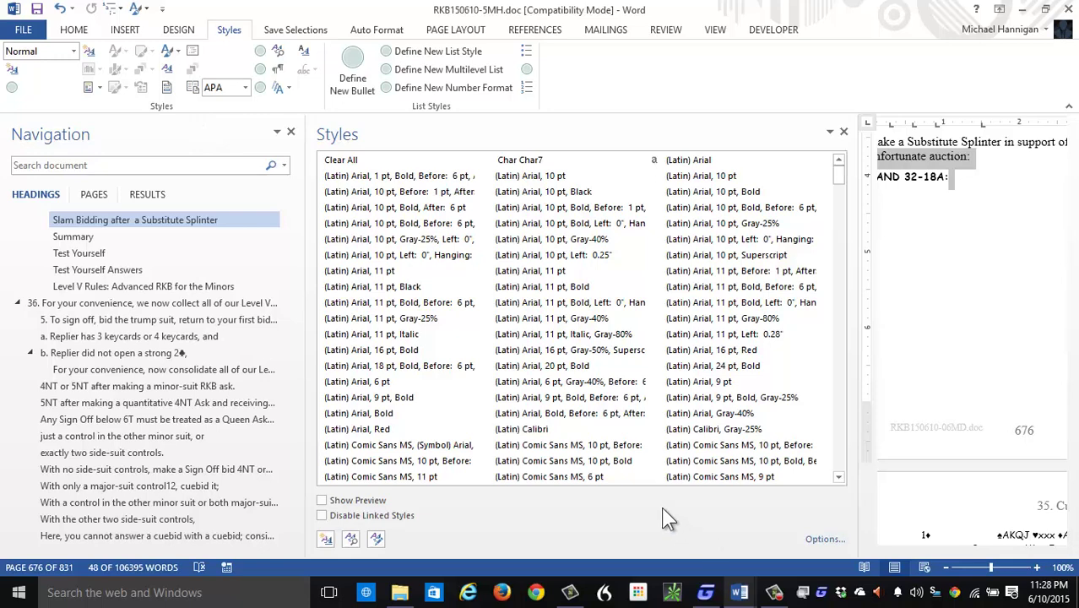
Step: Check the instance counts of the Comic Sans MS 10 pt with Before spacing, 10 pt Bold, and 6 pt styles
{"action": "right_click", "coordinate": [561, 446]}
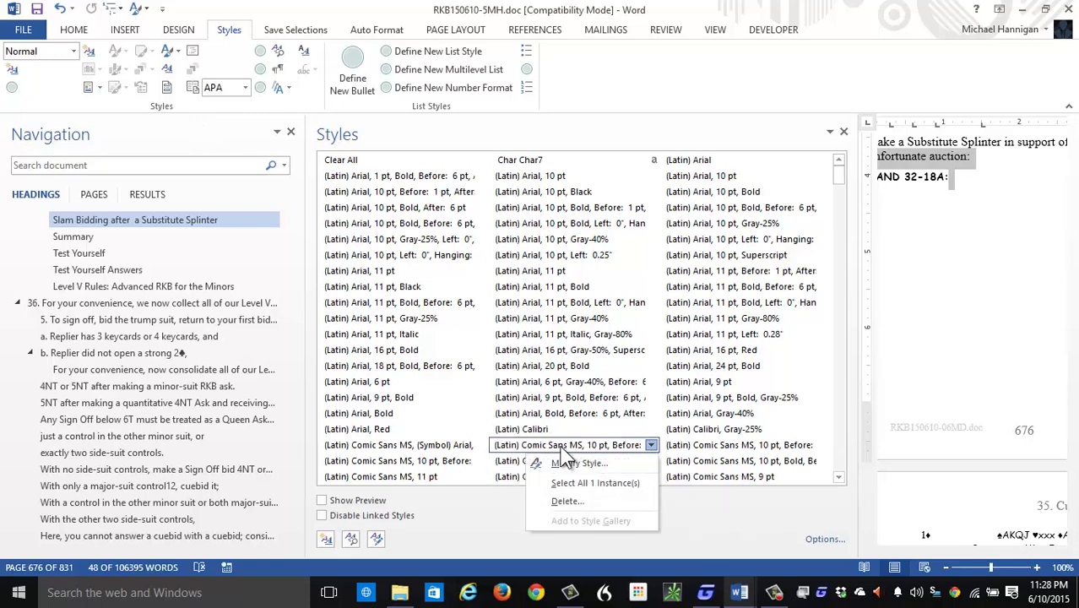
{"action": "left_click", "coordinate": [503, 458]}
{"action": "right_click", "coordinate": [507, 469]}
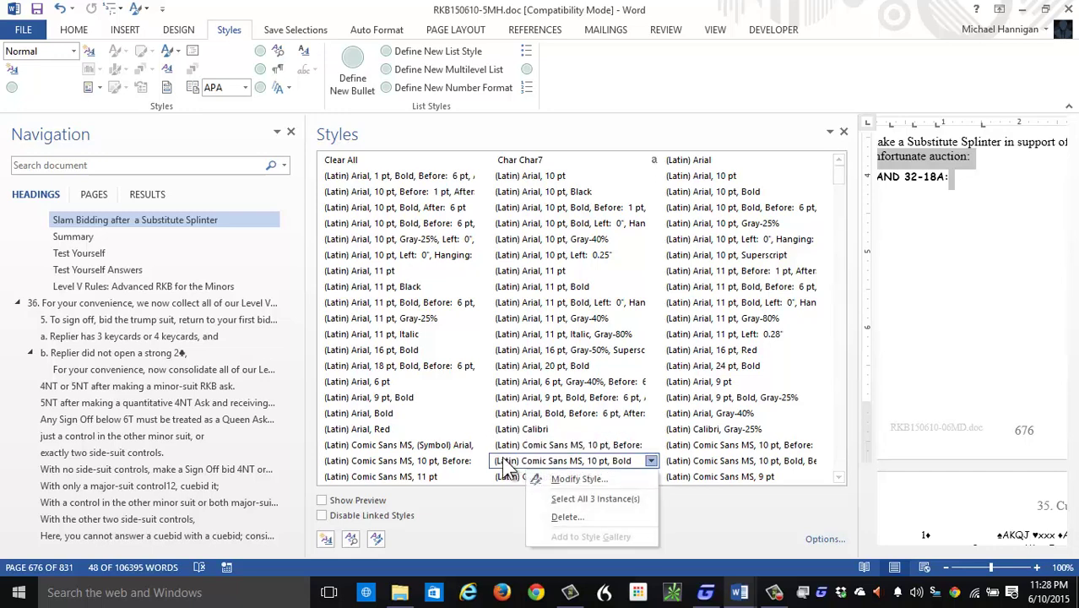
{"action": "left_click", "coordinate": [504, 461]}
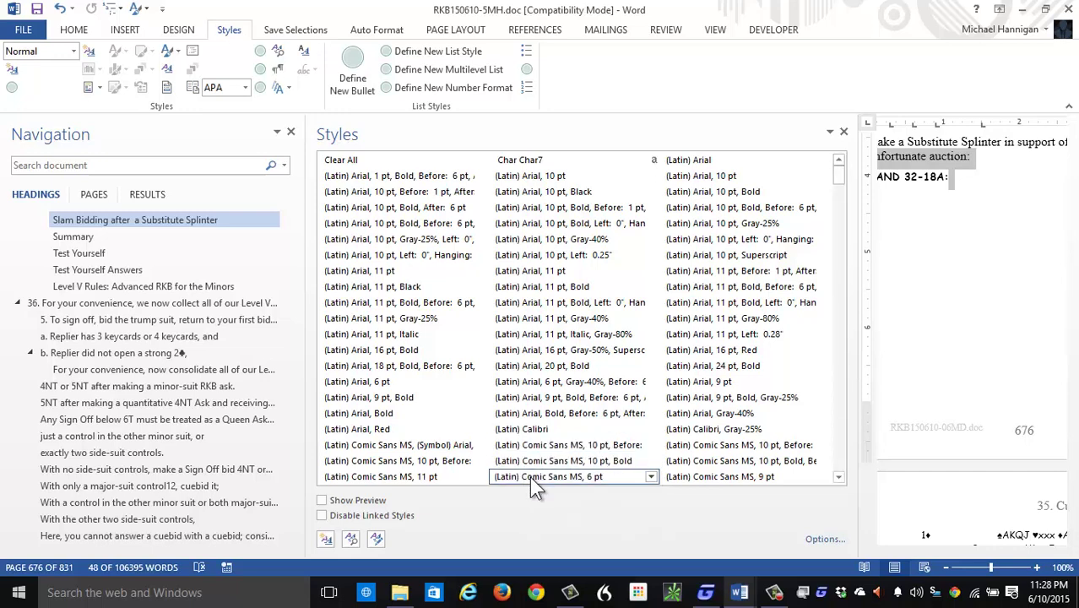
{"action": "right_click", "coordinate": [529, 476]}
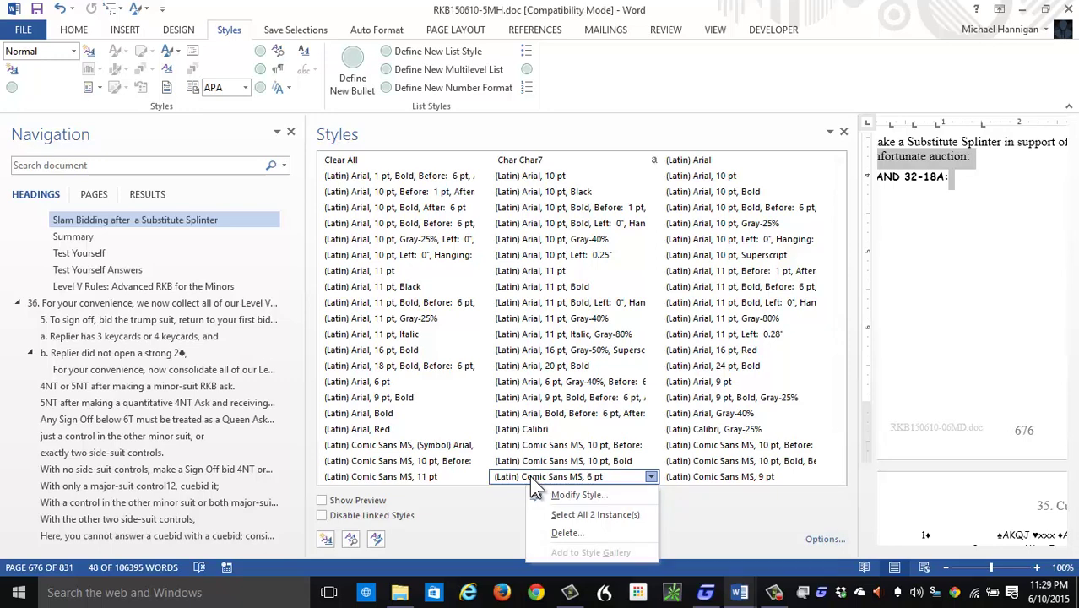
{"action": "left_click", "coordinate": [441, 454]}
Step: Check the instance counts of the Comic Sans MS with Symbol Arial, 10 pt with Before spacing, 11 pt, and 6 pt styles
{"action": "right_click", "coordinate": [439, 447]}
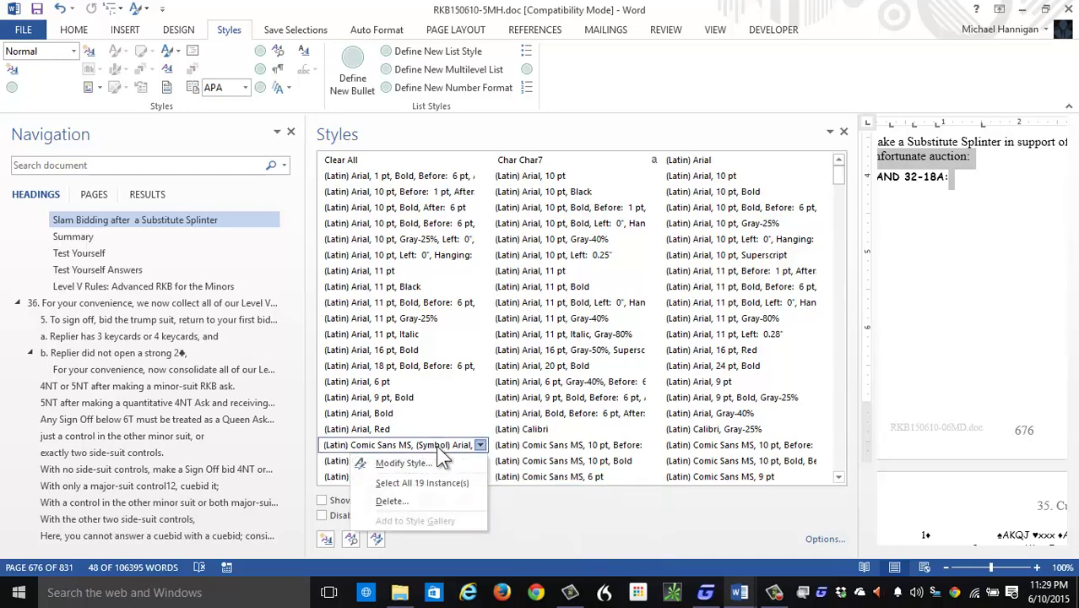
{"action": "left_click", "coordinate": [441, 458]}
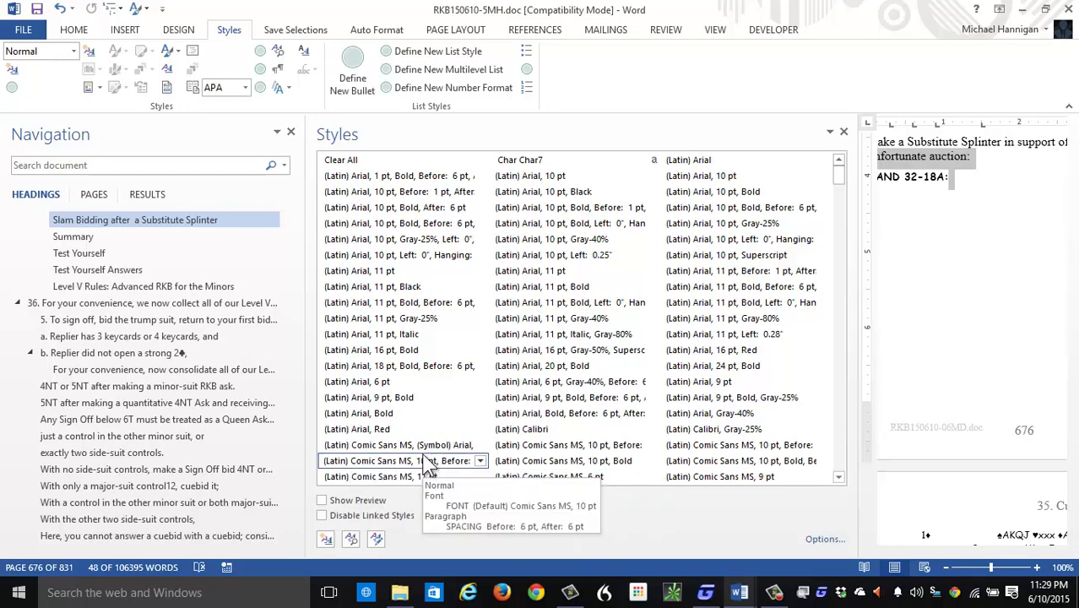
{"action": "right_click", "coordinate": [427, 461]}
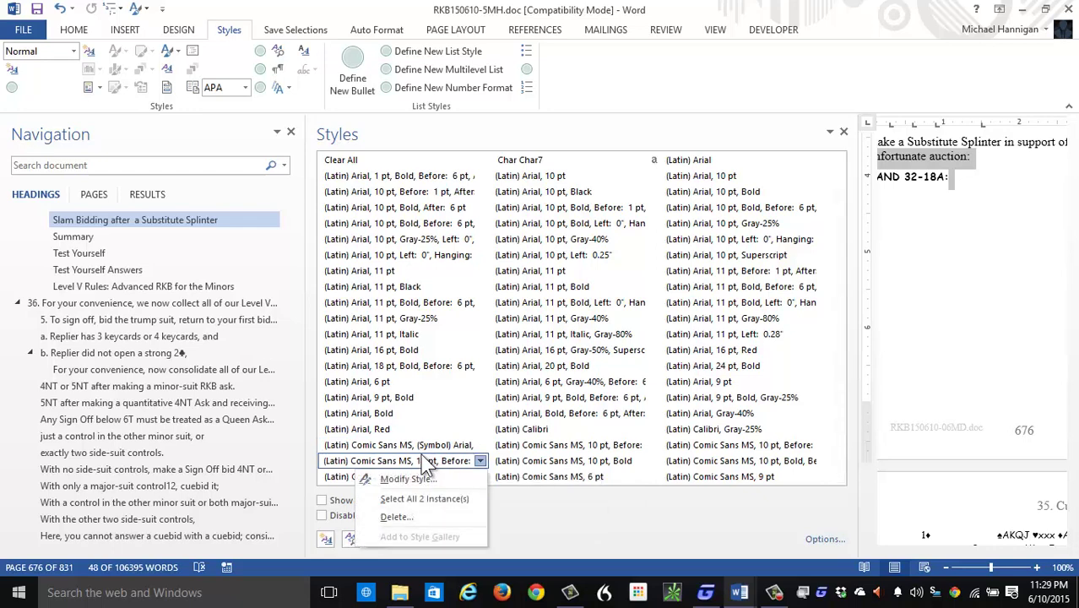
{"action": "left_click", "coordinate": [329, 487]}
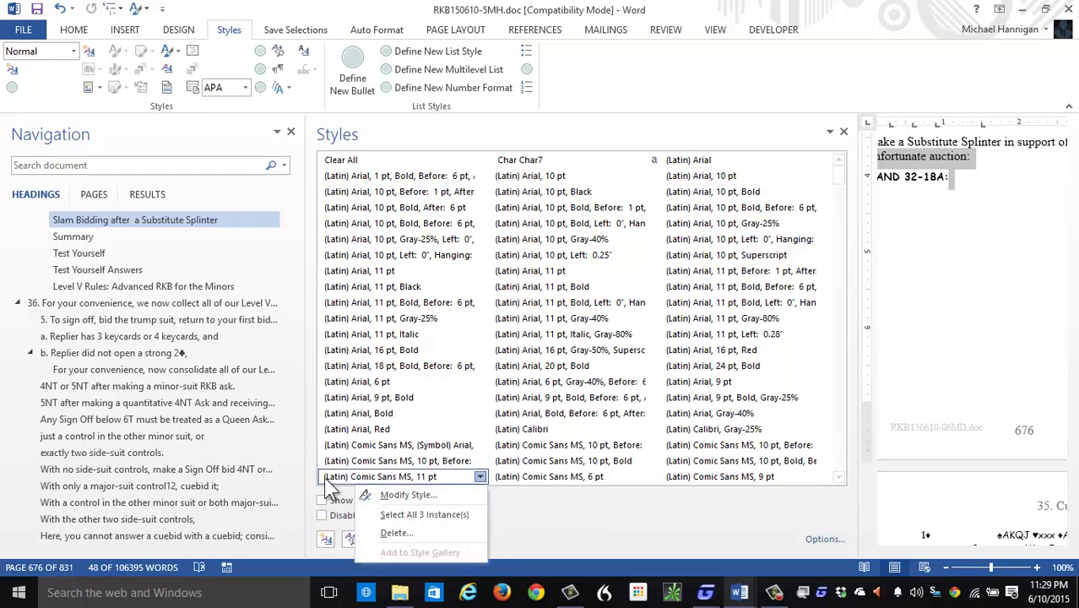
{"action": "left_click", "coordinate": [668, 483]}
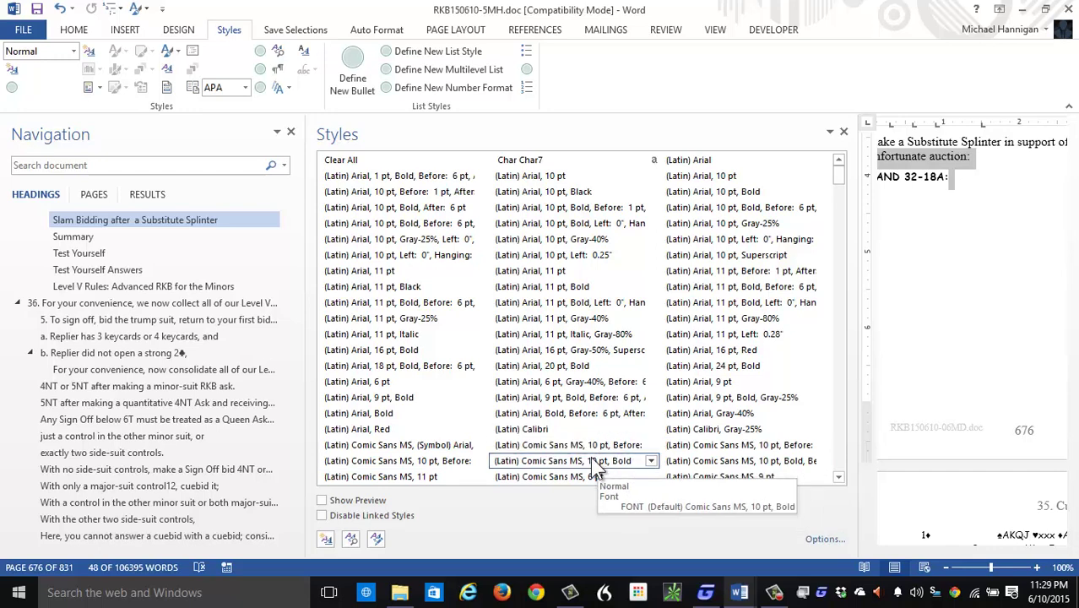
{"action": "right_click", "coordinate": [528, 483]}
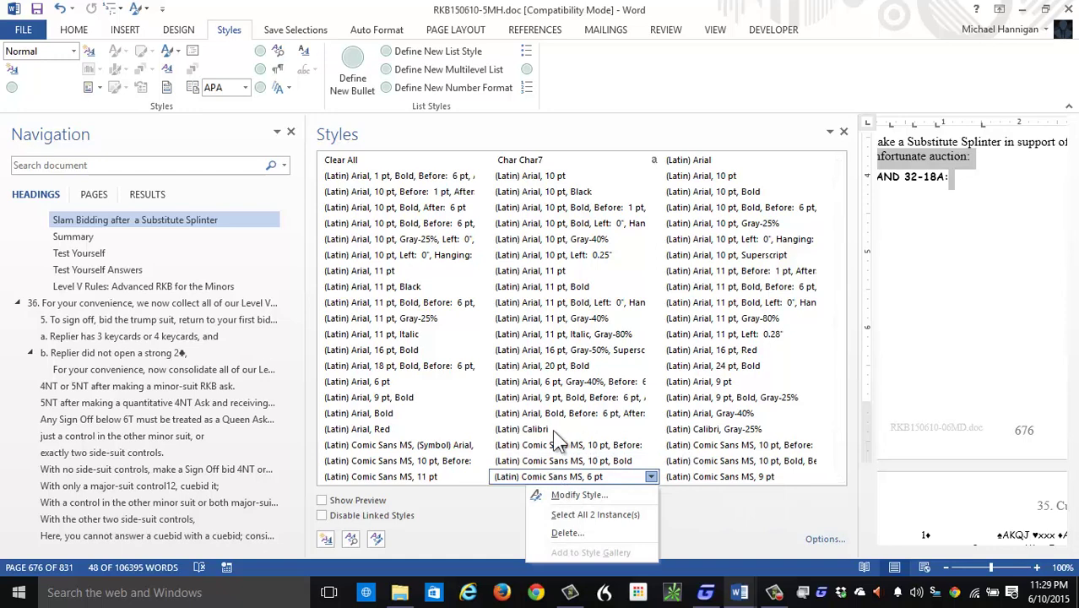
{"action": "key", "text": "Escape"}
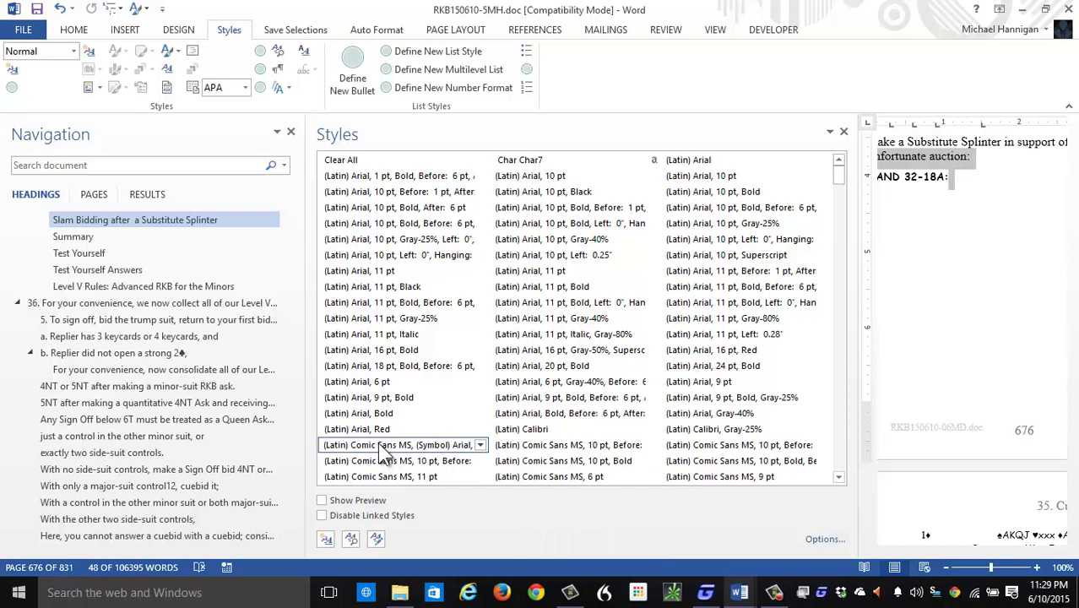
Step: Select all instances of the "(Latin) Comic Sans MS, 11 pt" style in the document
{"action": "mouse_move", "coordinate": [378, 464]}
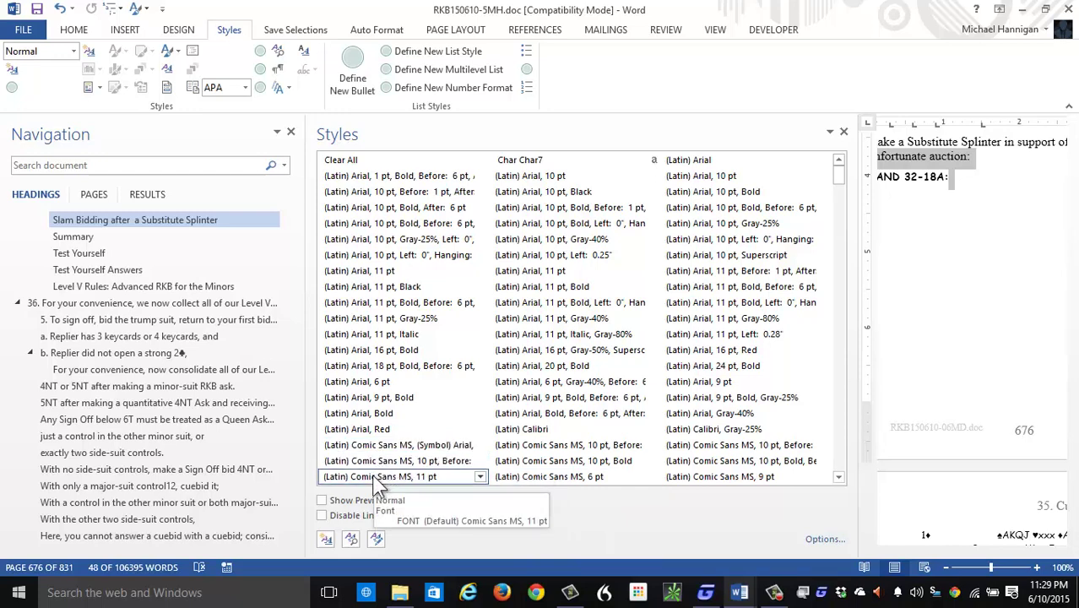
{"action": "right_click", "coordinate": [376, 480]}
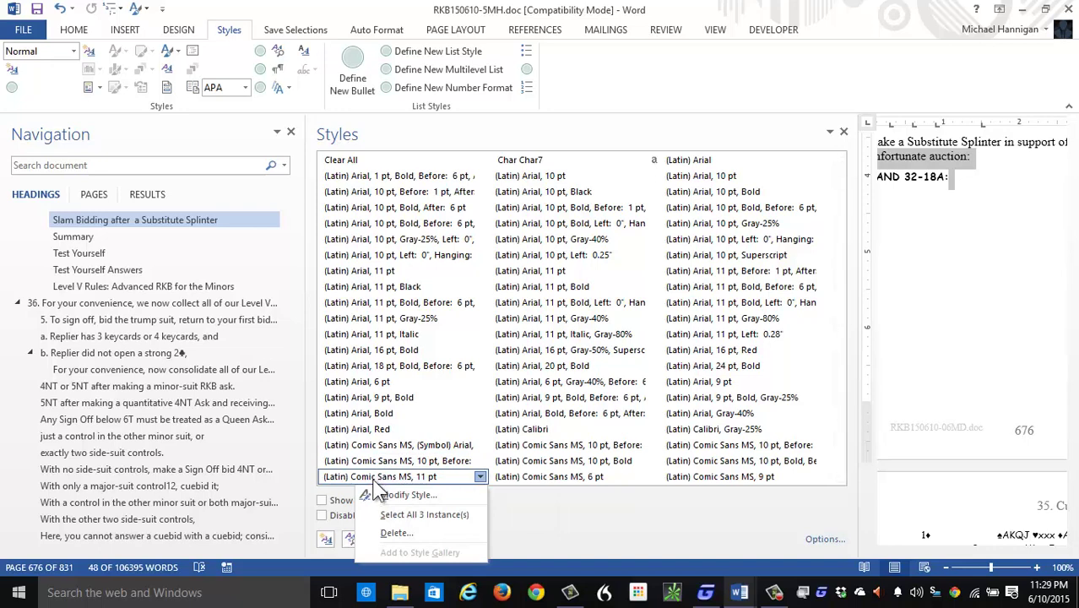
{"action": "left_click", "coordinate": [386, 514]}
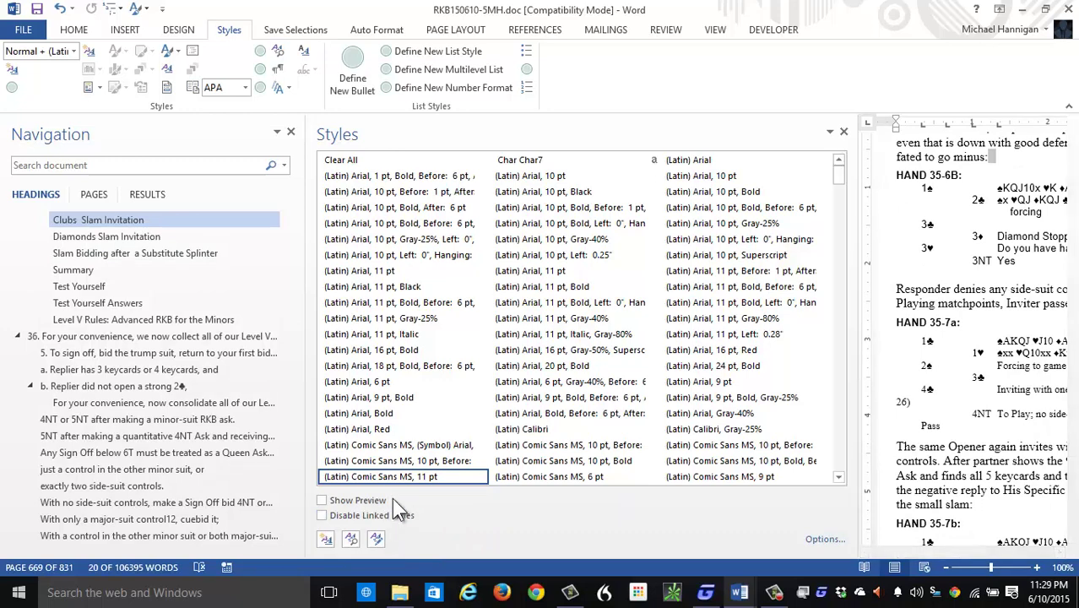
{"action": "right_click", "coordinate": [400, 483]}
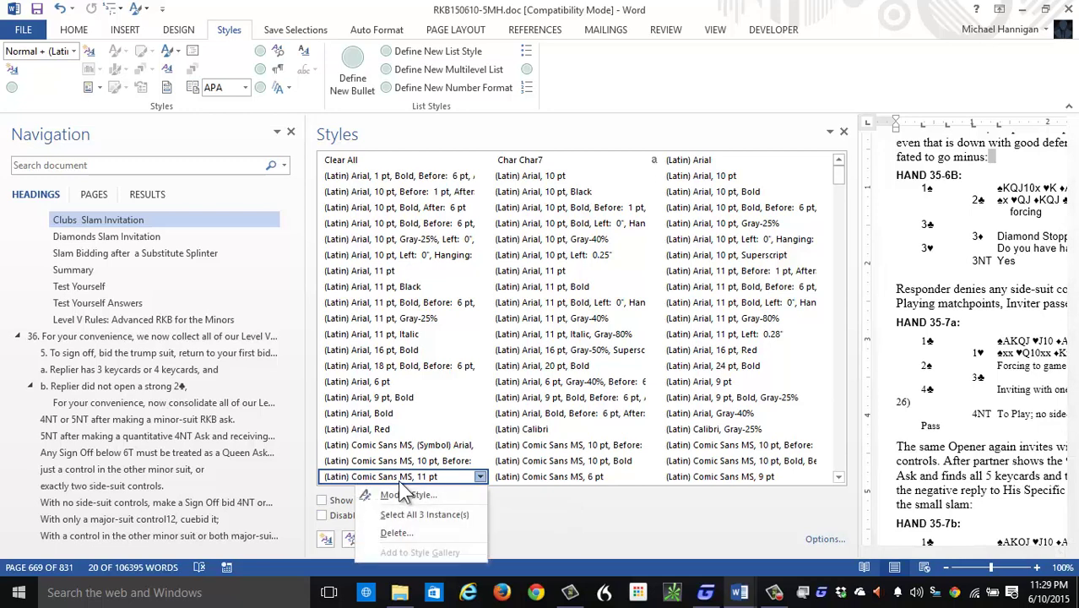
{"action": "left_click", "coordinate": [404, 515]}
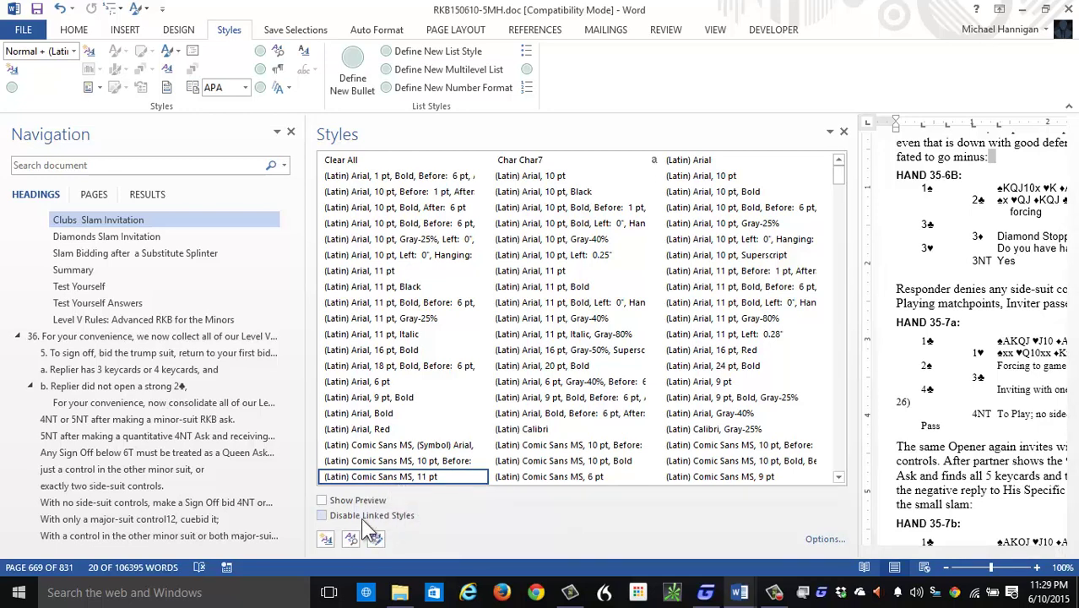
{"action": "left_click", "coordinate": [466, 474]}
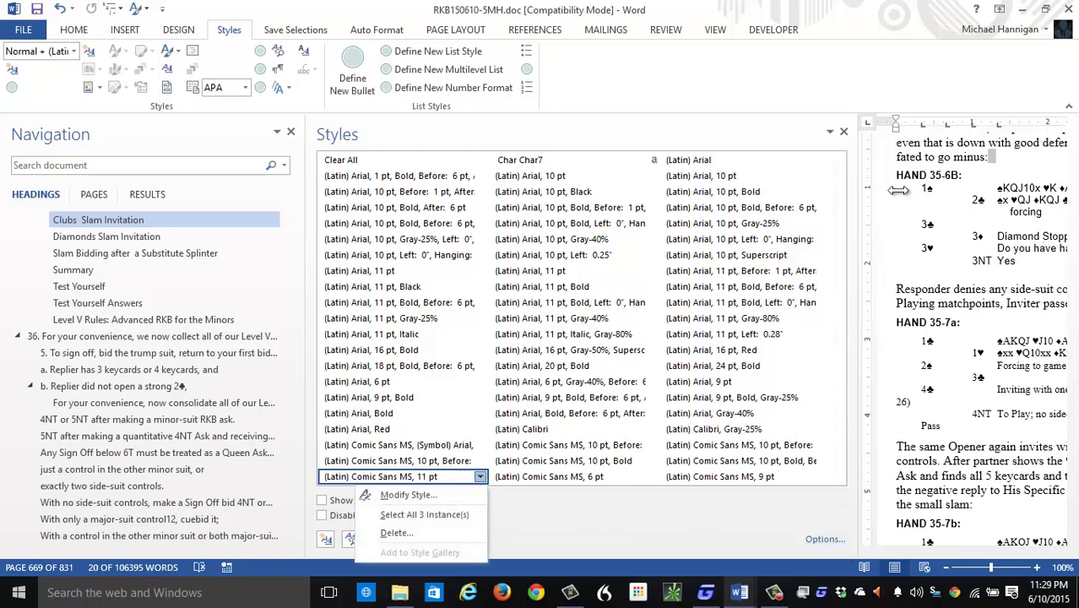
{"action": "left_click", "coordinate": [863, 190]}
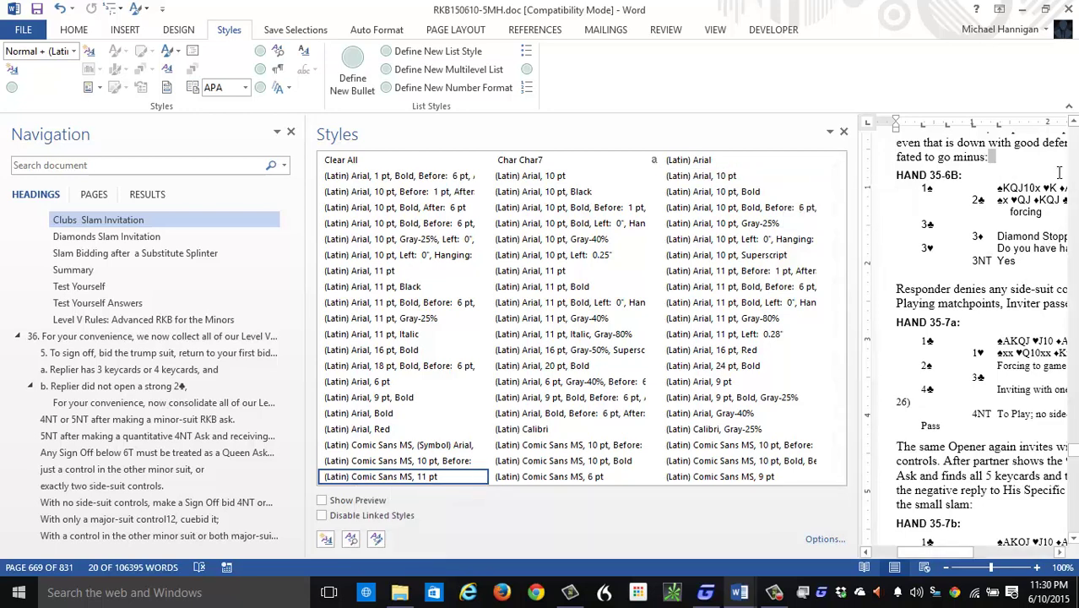
Step: Apply the Normal style to the selected Comic Sans MS 11 pt instances through Apply Styles, and close Apply Styles
{"action": "right_click", "coordinate": [993, 158]}
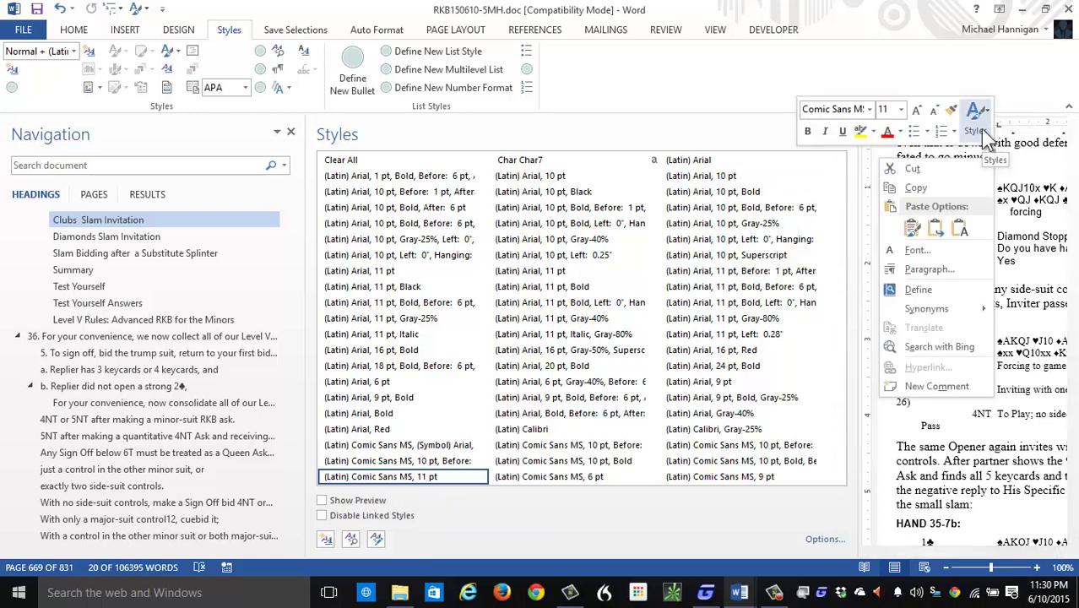
{"action": "left_click", "coordinate": [980, 128]}
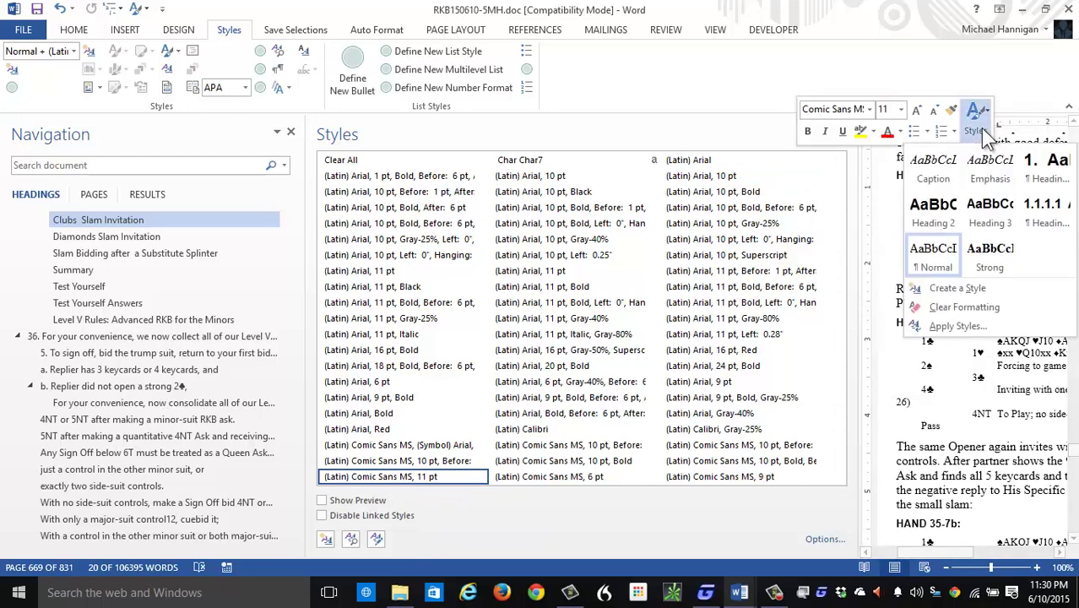
{"action": "left_click", "coordinate": [957, 326]}
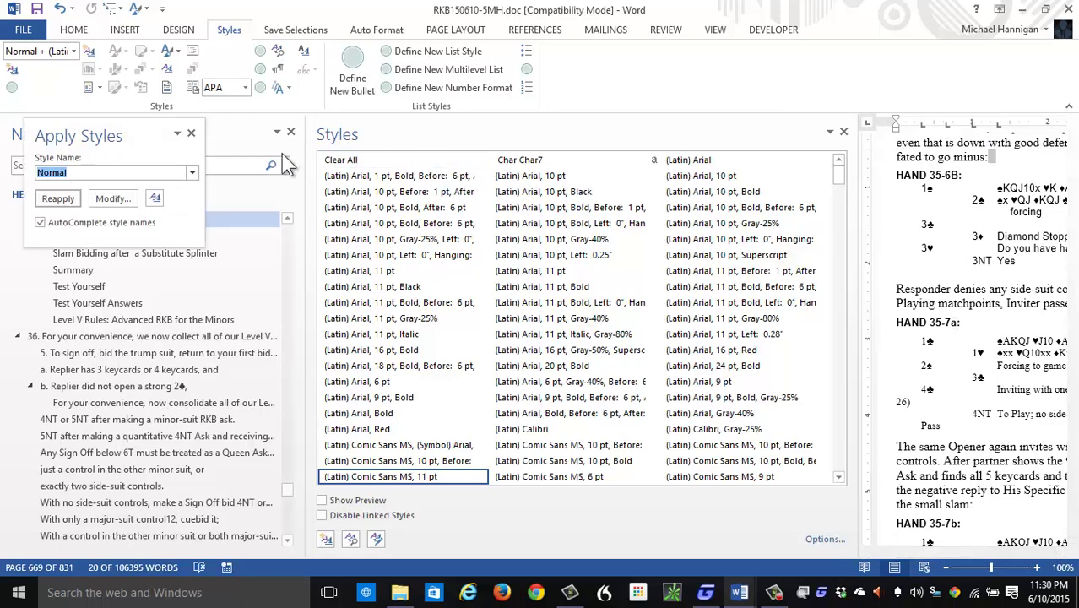
{"action": "left_click", "coordinate": [71, 195]}
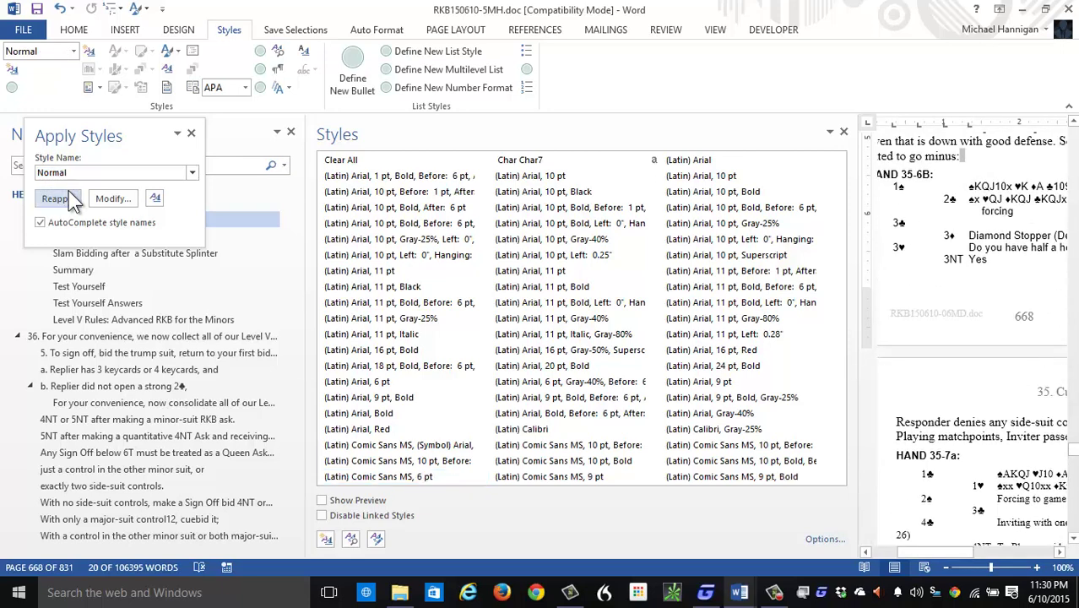
{"action": "left_click", "coordinate": [193, 135]}
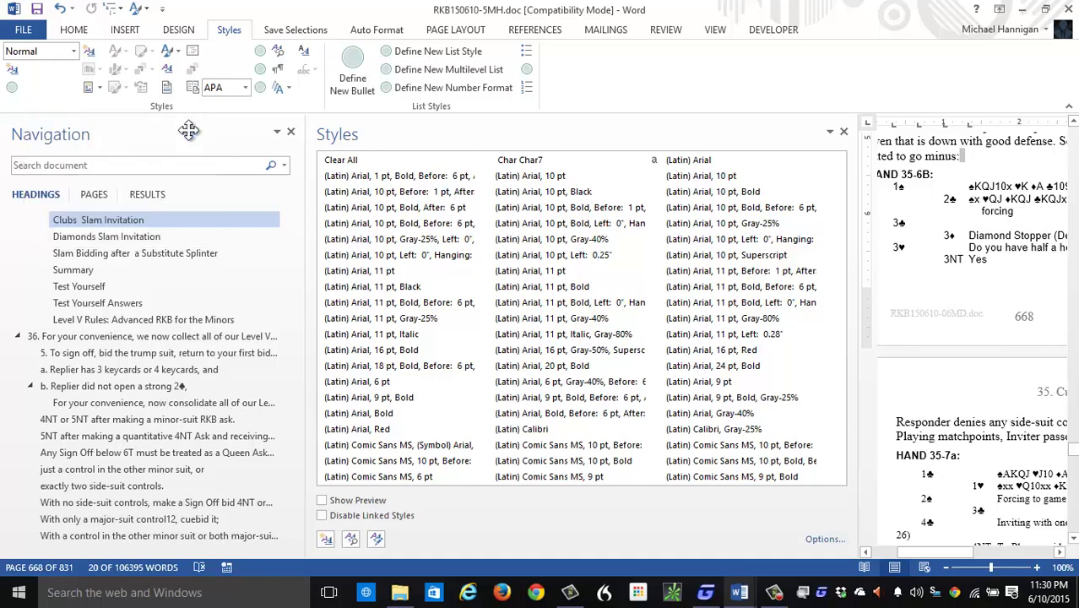
Step: Delete all instances of the "(Latin) Comic Sans MS, 6 pt" style and review the surrounding document text
{"action": "right_click", "coordinate": [371, 481]}
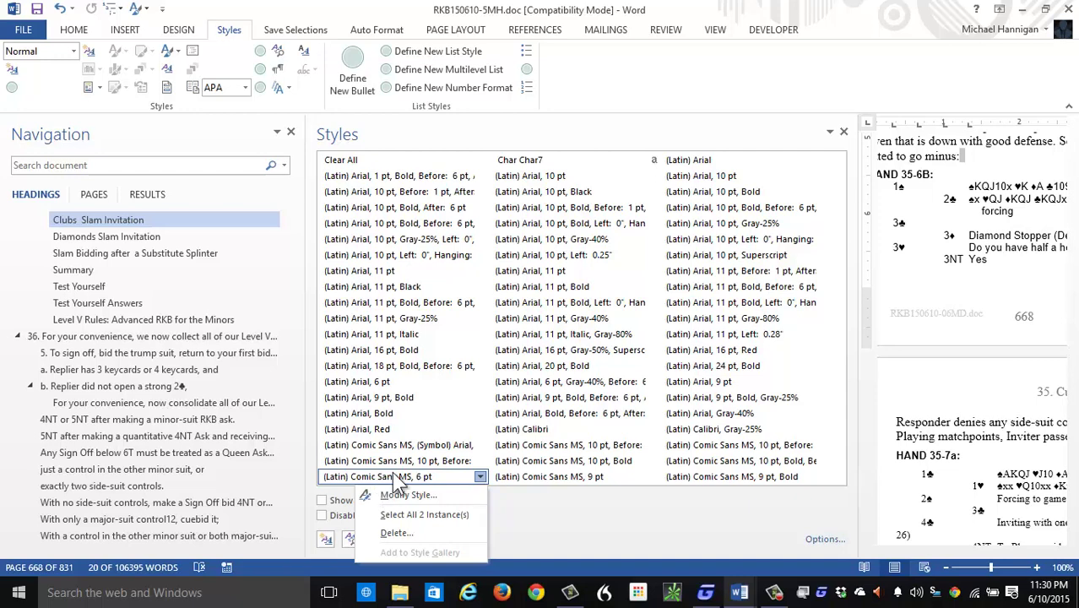
{"action": "left_click", "coordinate": [404, 534]}
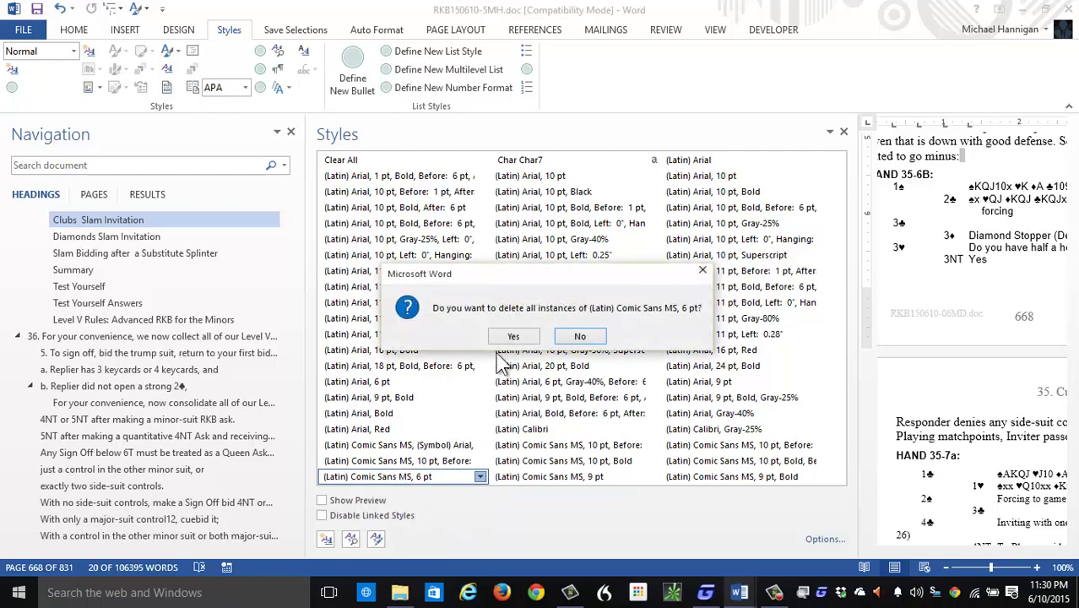
{"action": "left_click", "coordinate": [508, 336]}
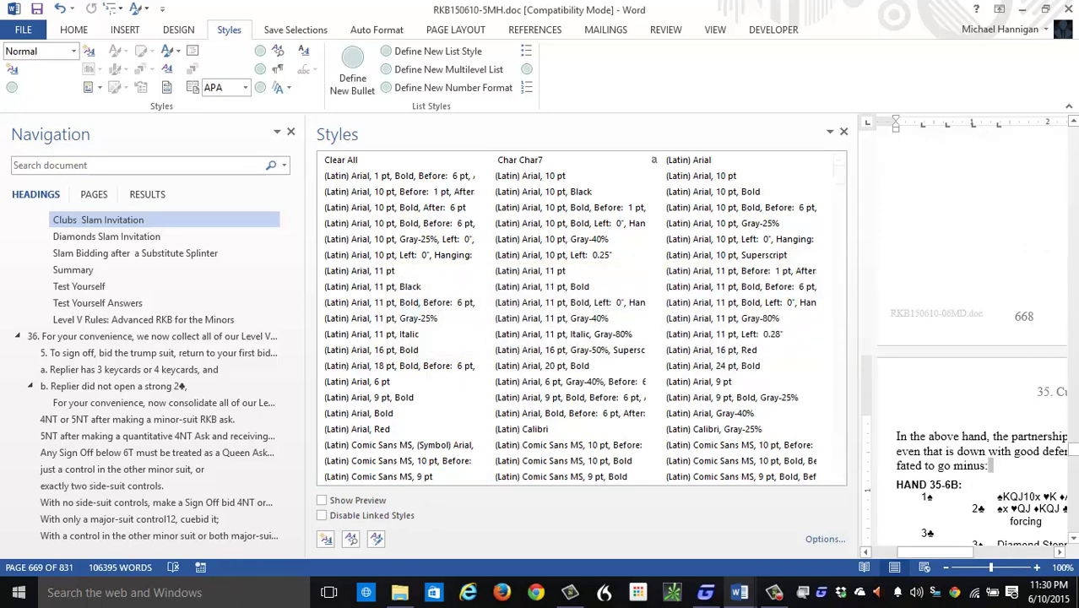
{"action": "scroll", "coordinate": [1076, 238], "scroll_direction": "up", "scroll_amount": 8}
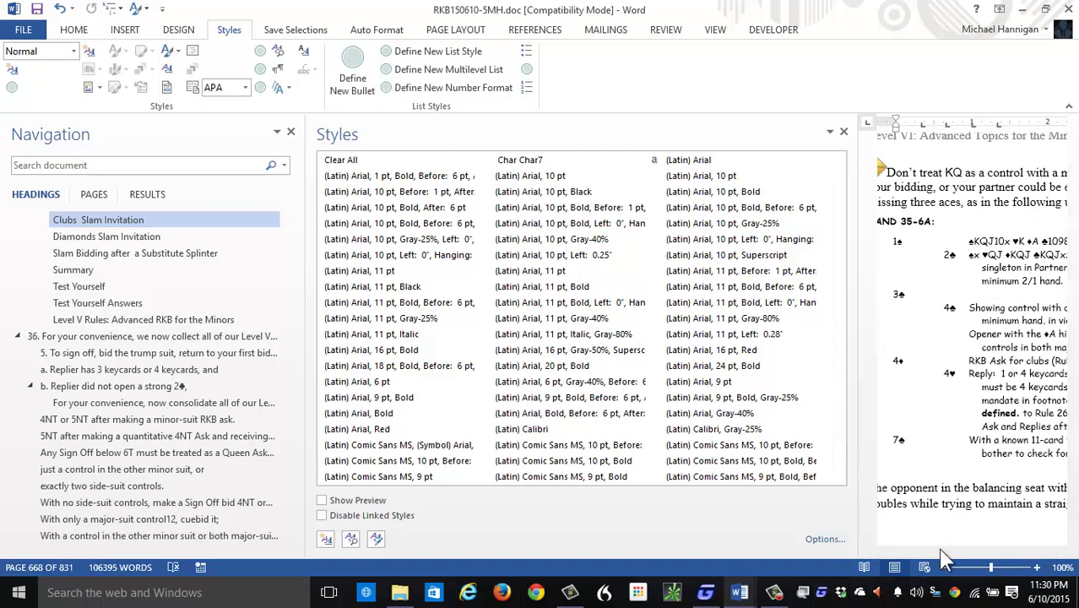
{"action": "left_click_drag", "start_coordinate": [944, 554], "coordinate": [929, 559]}
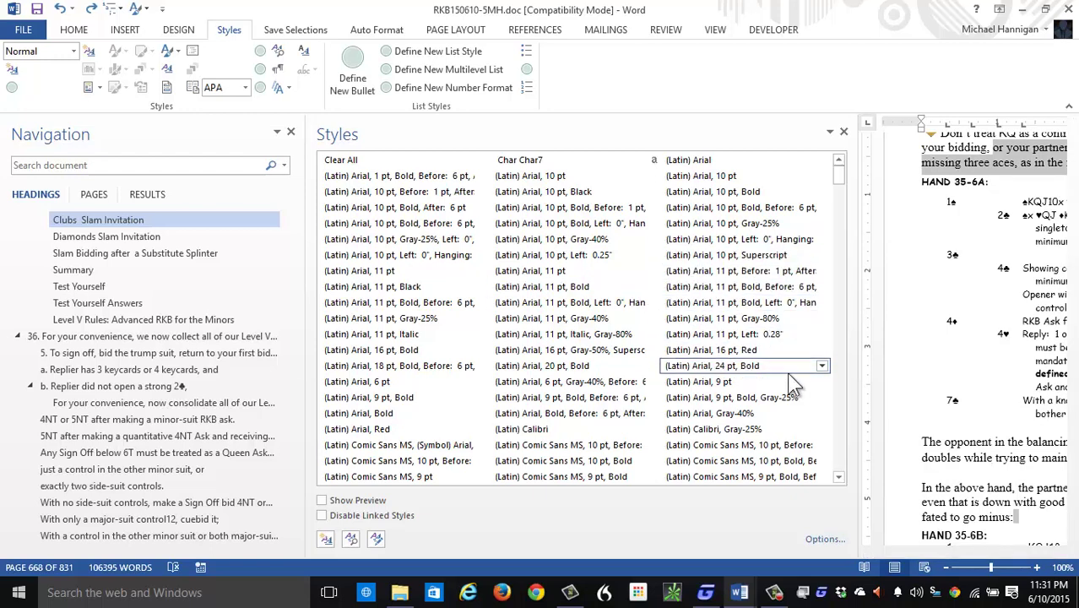
Step: Check the instance counts of the Arial Gray-40%, Arial 24 pt Bold, Arial 10 pt Superscript and bold Comic Sans MS 9 pt styles
{"action": "right_click", "coordinate": [772, 413]}
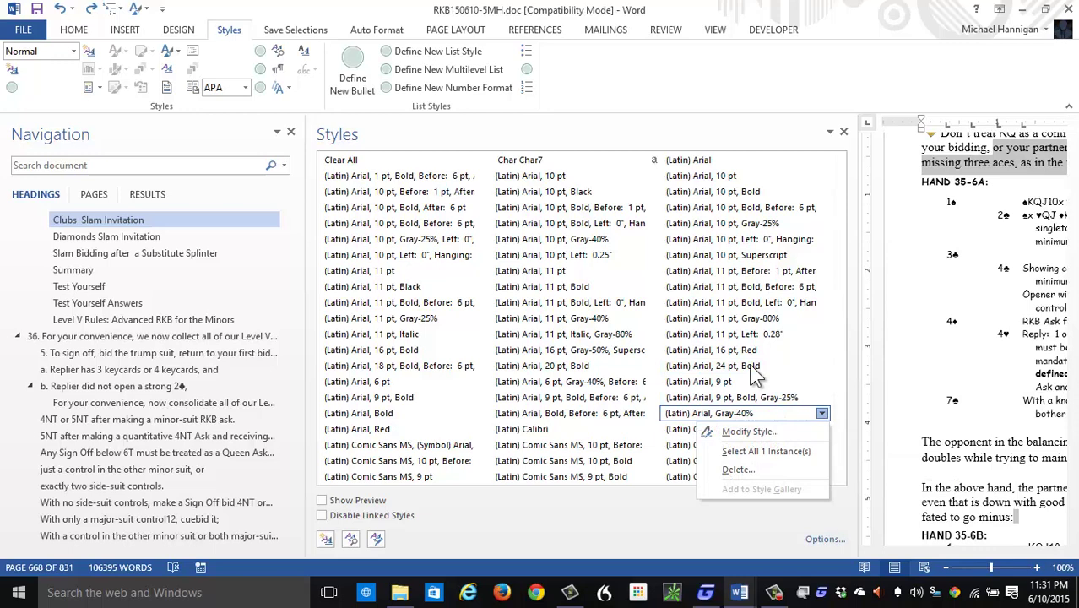
{"action": "left_click", "coordinate": [754, 375]}
{"action": "right_click", "coordinate": [755, 375]}
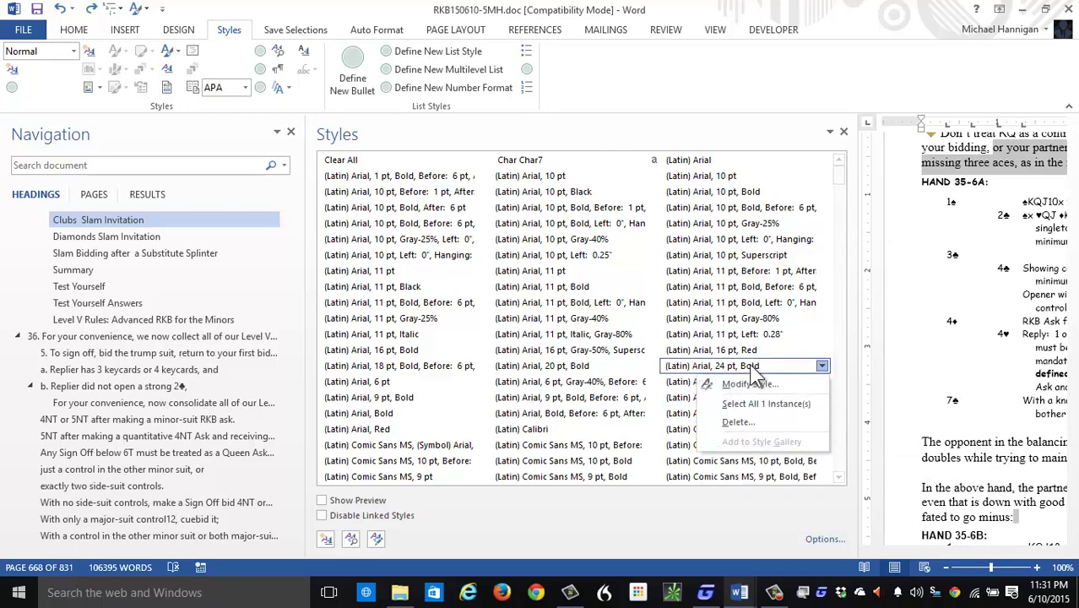
{"action": "right_click", "coordinate": [697, 267]}
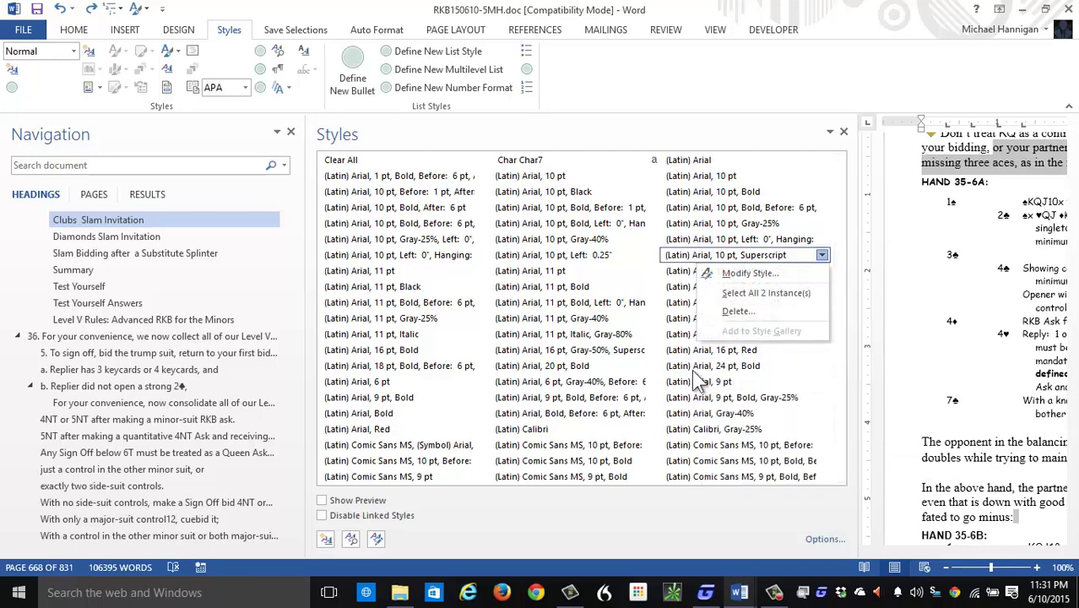
{"action": "right_click", "coordinate": [714, 415]}
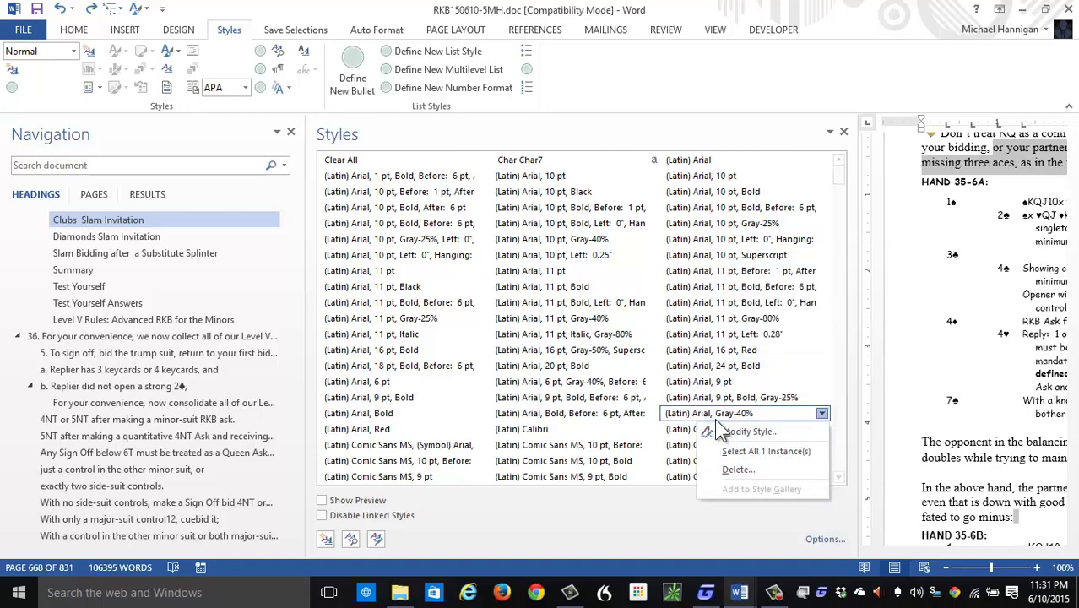
{"action": "left_click", "coordinate": [686, 476]}
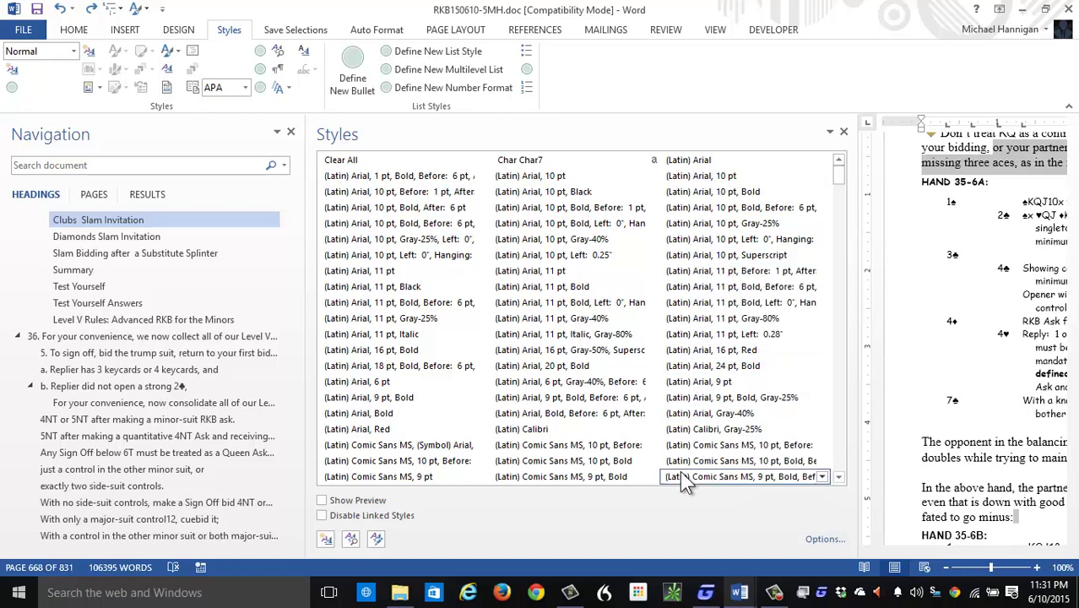
{"action": "right_click", "coordinate": [684, 479]}
{"action": "left_click", "coordinate": [688, 480]}
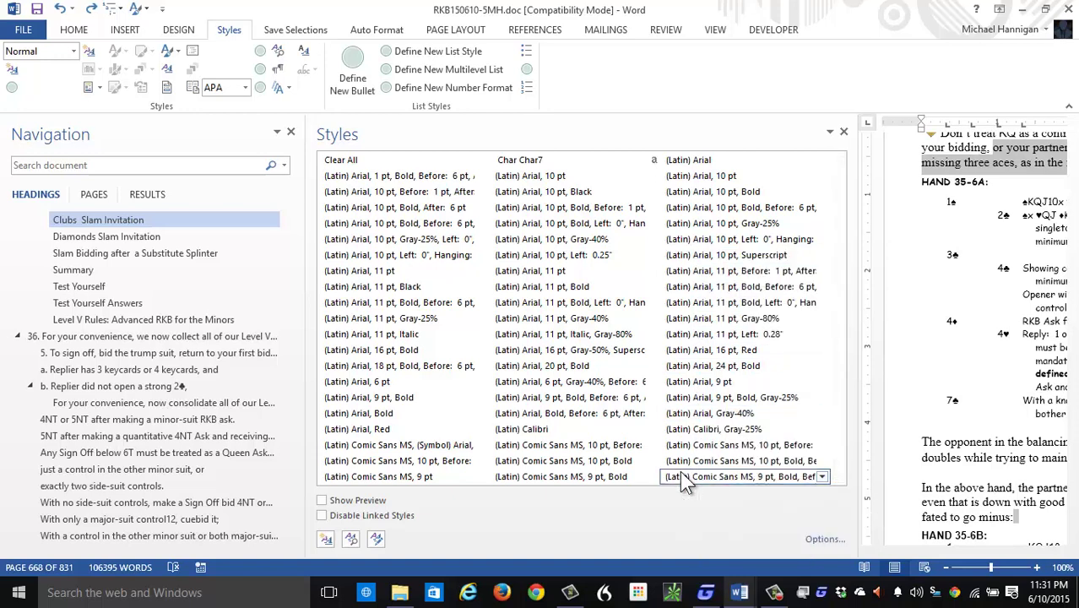
Step: Check the instance counts of the 11 pt styles: Bold Centered, Bold Red, Bold with 1 pt spacing, and Left 0.35"
{"action": "left_click", "coordinate": [843, 420]}
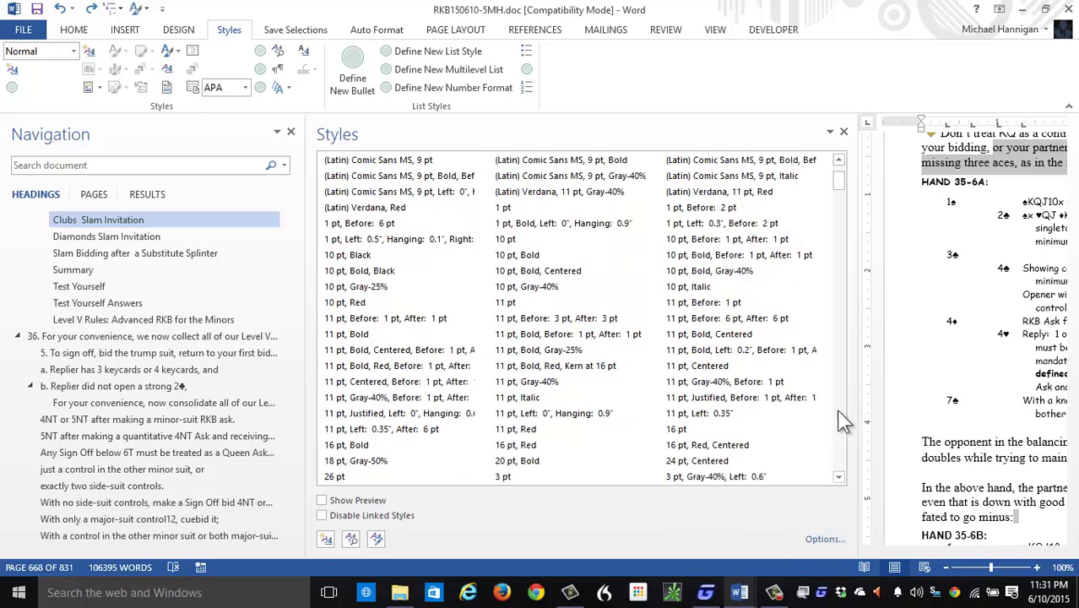
{"action": "right_click", "coordinate": [693, 342]}
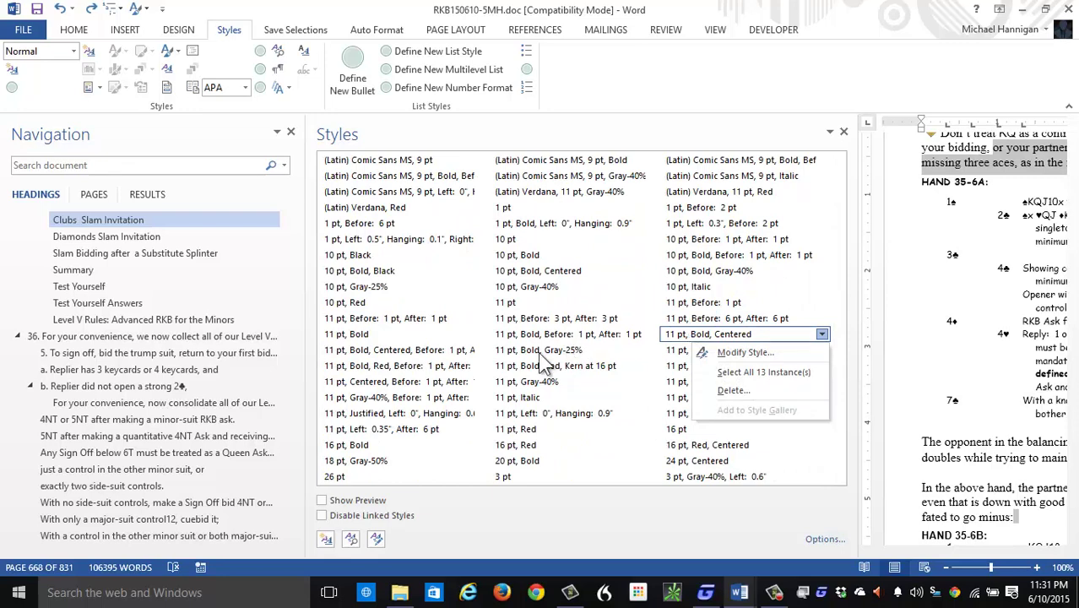
{"action": "left_click", "coordinate": [393, 361]}
{"action": "right_click", "coordinate": [396, 371]}
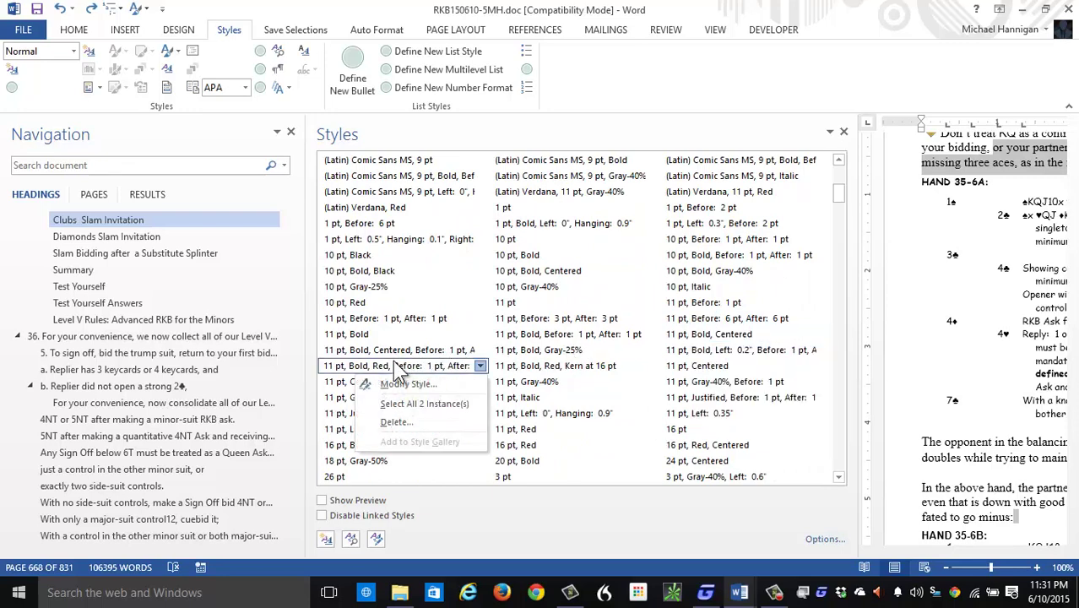
{"action": "left_click", "coordinate": [571, 337]}
{"action": "right_click", "coordinate": [571, 337]}
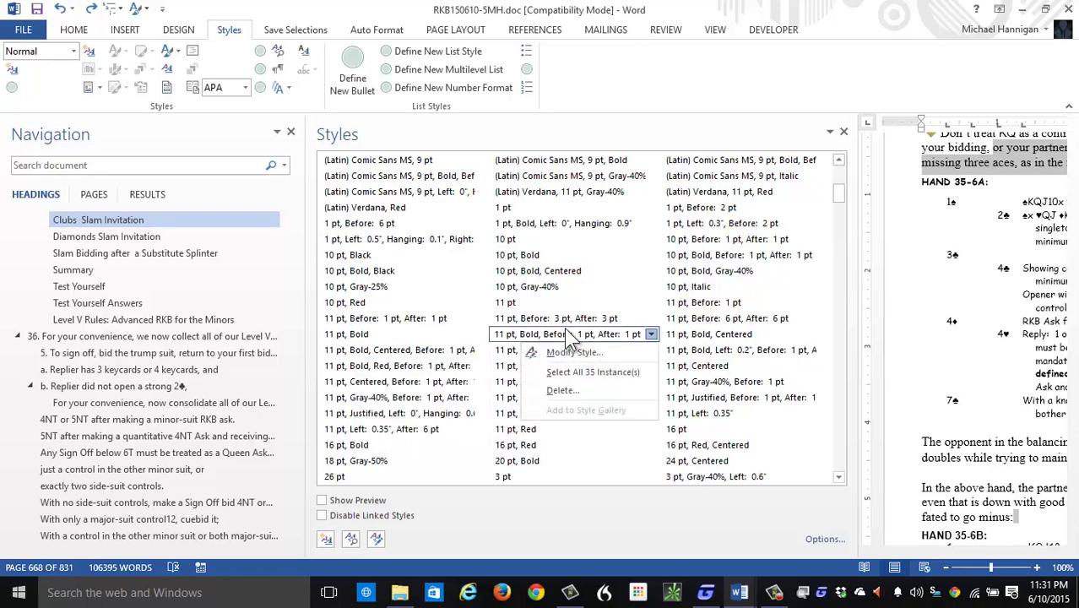
{"action": "left_click", "coordinate": [680, 415]}
{"action": "right_click", "coordinate": [685, 418]}
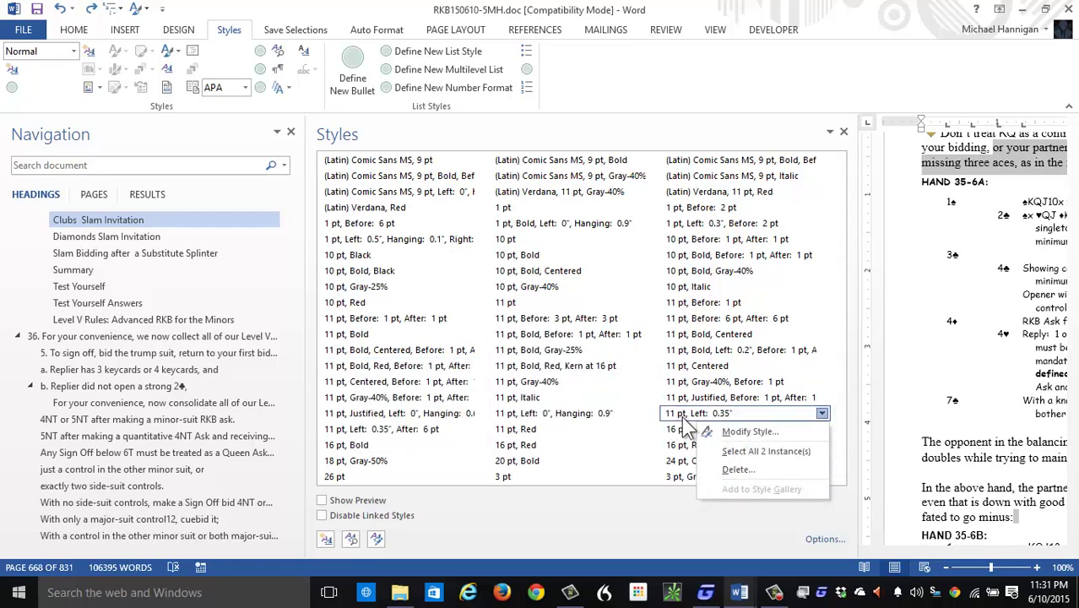
Step: Apply 16 pt to the selected text above HAND 35-6A and check the 16 pt, 16 pt Red and 18 pt Gray-50% instance counts
{"action": "left_click", "coordinate": [683, 430]}
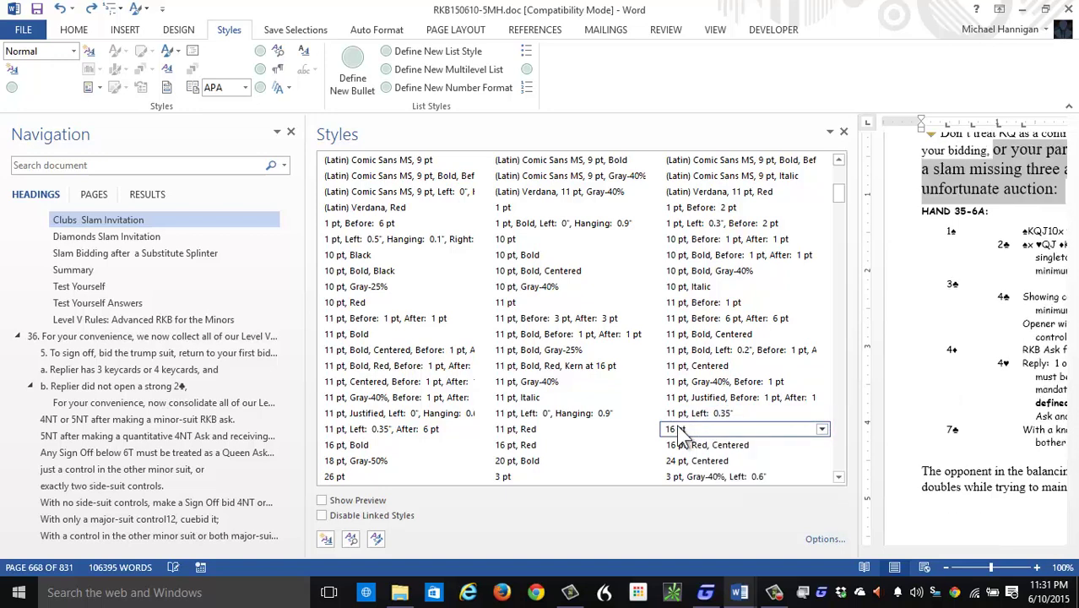
{"action": "right_click", "coordinate": [688, 433]}
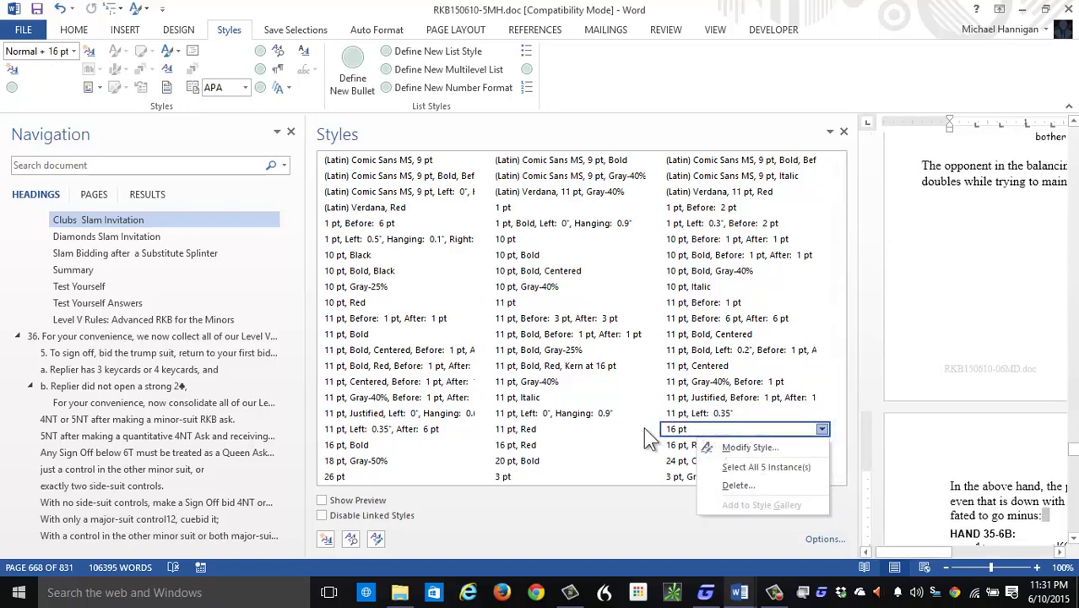
{"action": "left_click", "coordinate": [517, 448]}
{"action": "right_click", "coordinate": [515, 447]}
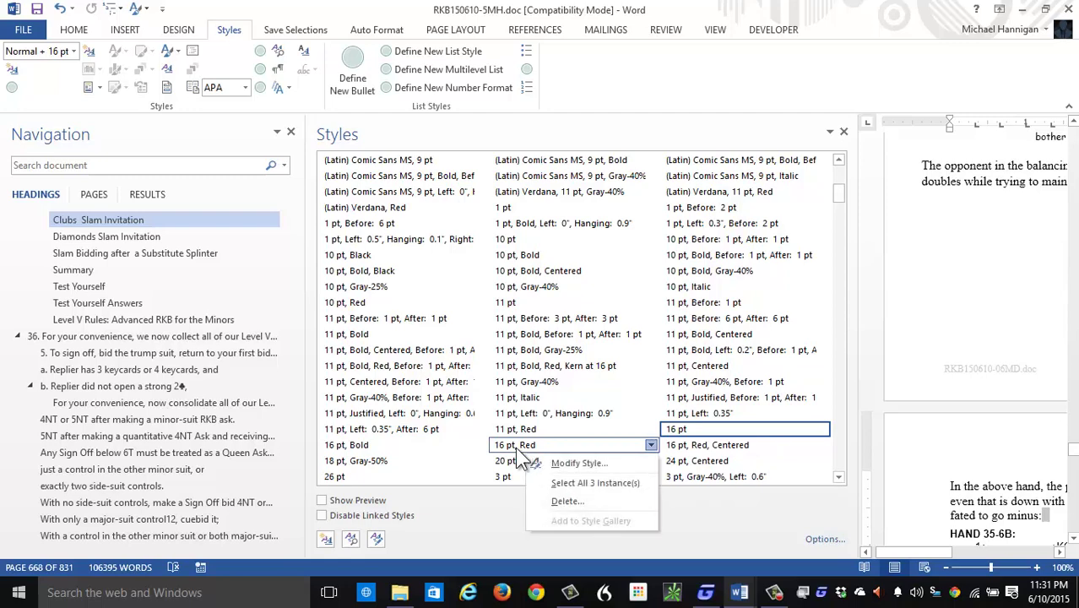
{"action": "left_click", "coordinate": [376, 464]}
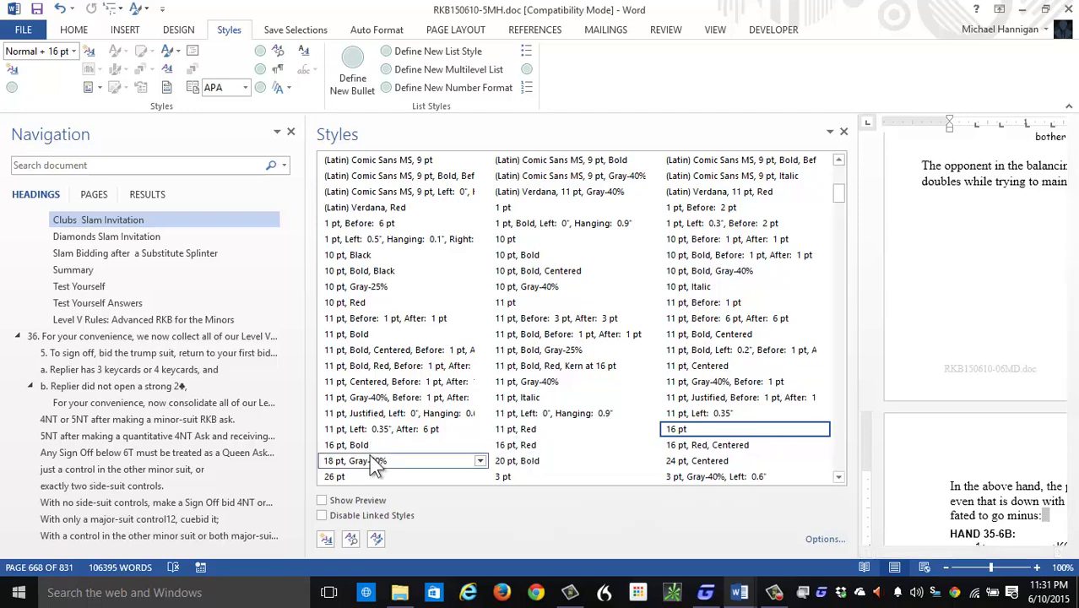
{"action": "right_click", "coordinate": [376, 465]}
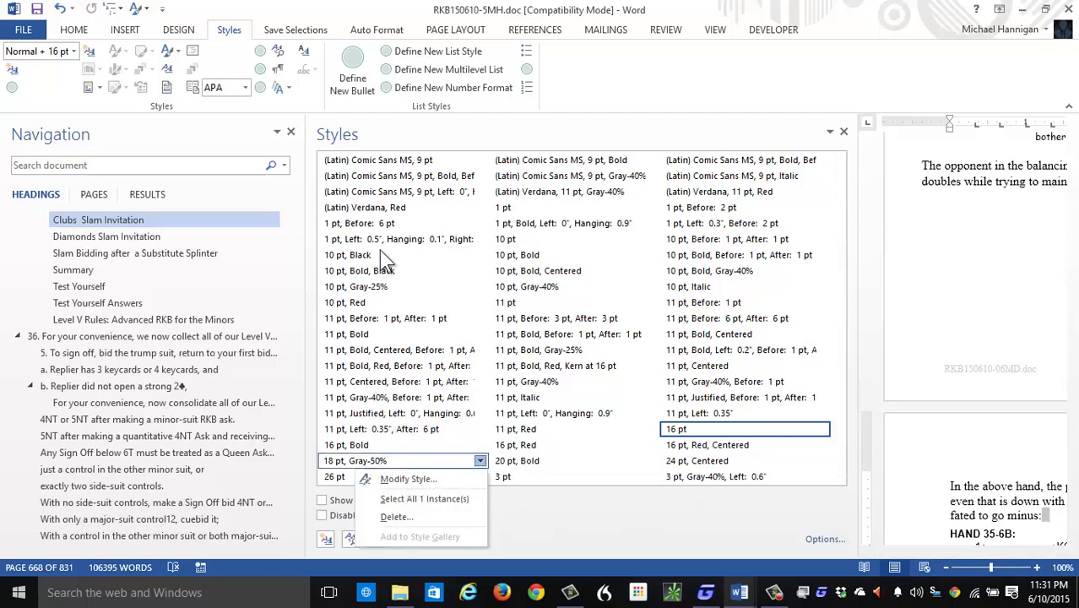
Step: Close the Styles list and show the enlarged paragraph above HAND 35-6A on page 668
{"action": "left_click", "coordinate": [841, 131]}
{"action": "left_click", "coordinate": [841, 131]}
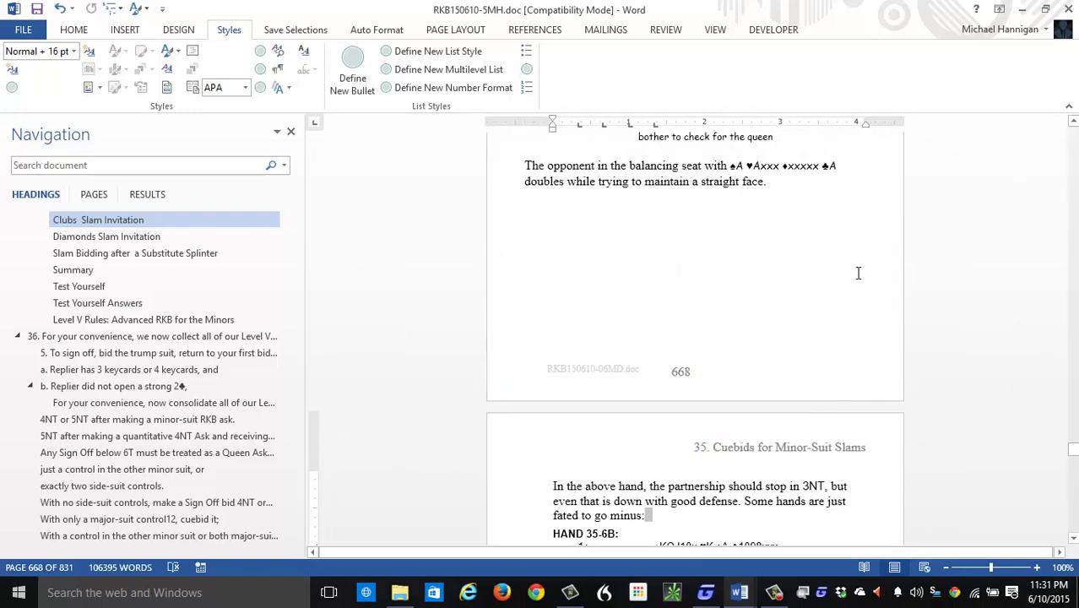
{"action": "left_click", "coordinate": [1075, 253]}
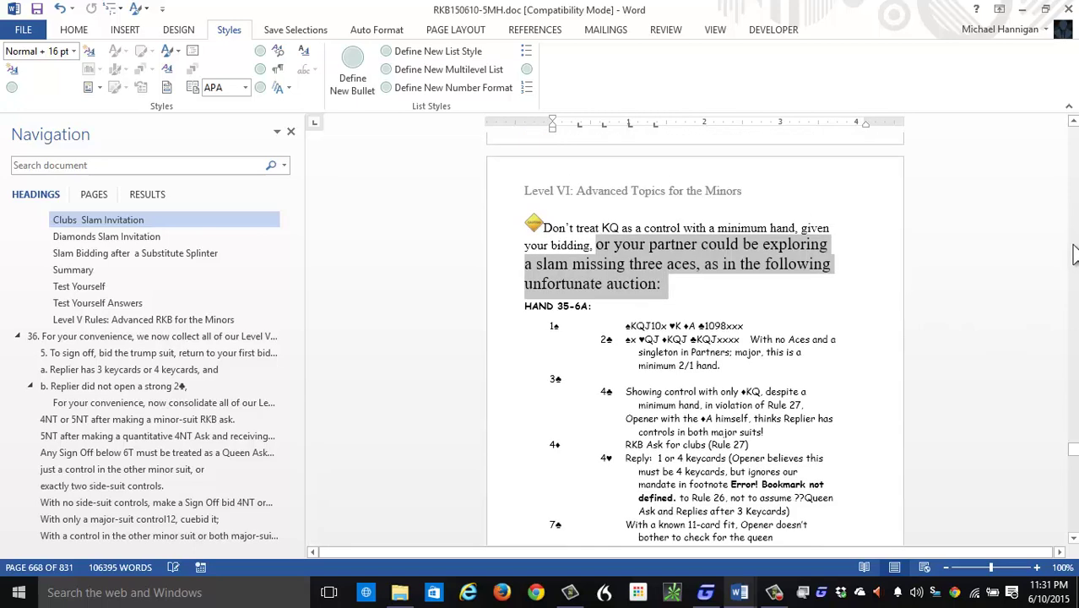
Step: Select the bulleted text under Rule 33 on page 828, from "Opener never cuebids" through "denies any side kings."
{"action": "left_click", "coordinate": [1075, 160]}
{"action": "left_click", "coordinate": [1075, 176]}
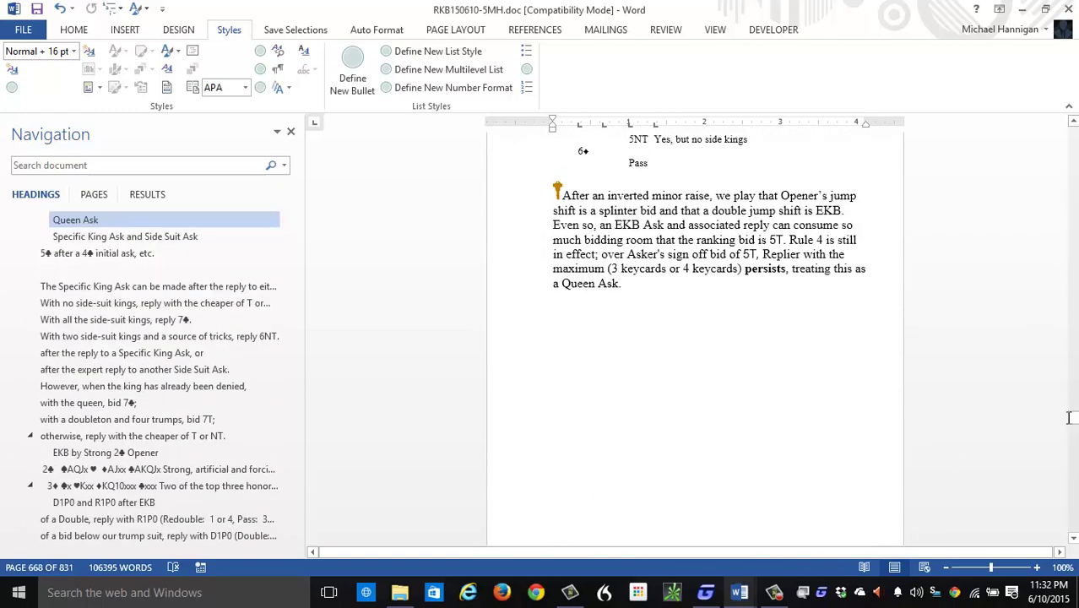
{"action": "left_click_drag", "start_coordinate": [1069, 418], "coordinate": [1074, 553]}
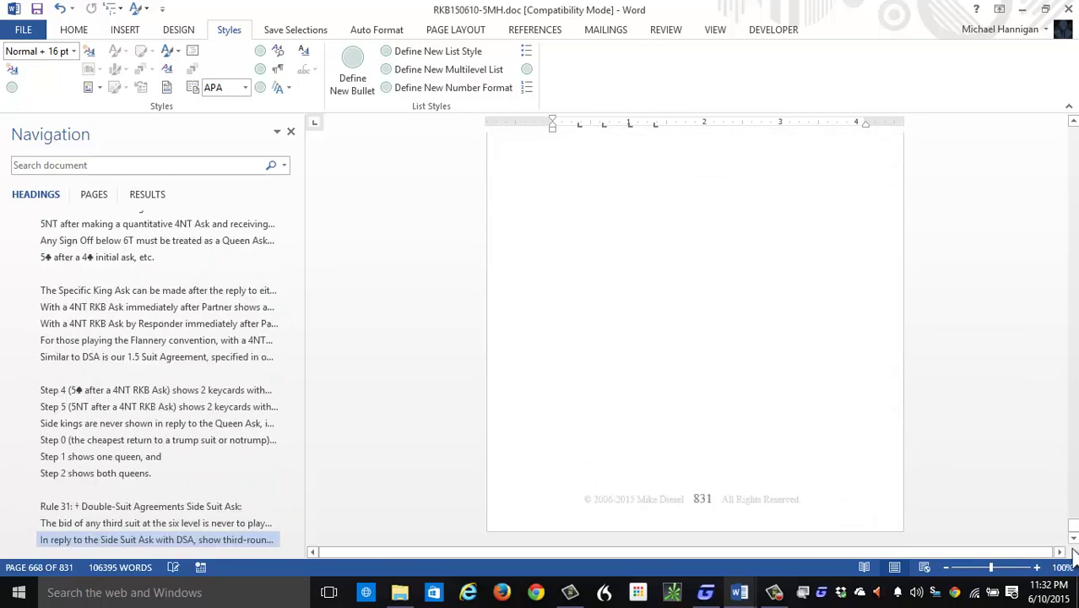
{"action": "scroll", "coordinate": [1077, 463], "scroll_direction": "up", "scroll_amount": 20}
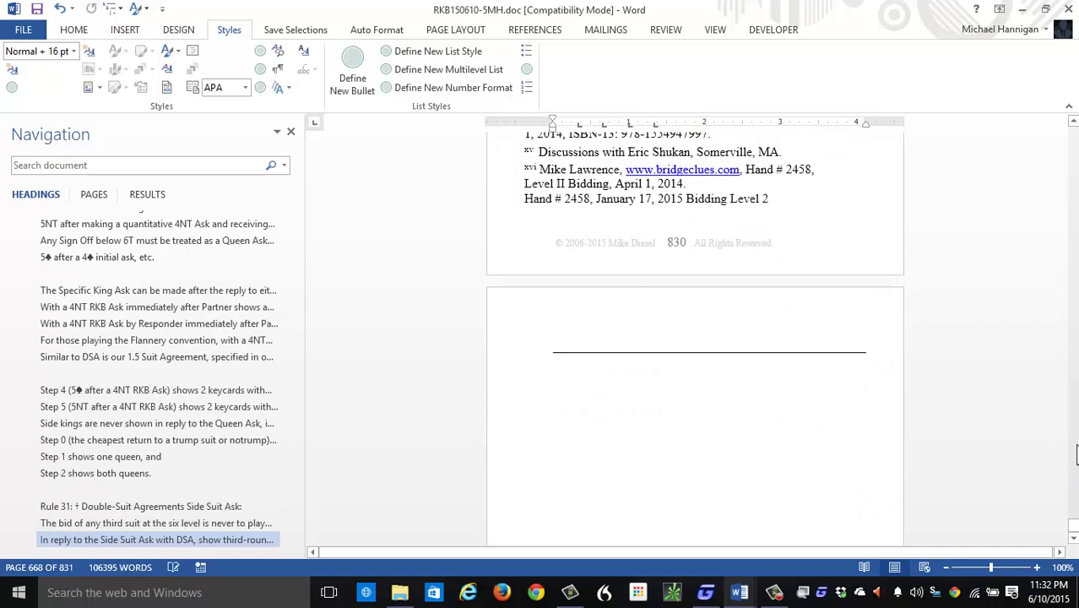
{"action": "scroll", "coordinate": [1076, 393], "scroll_direction": "up", "scroll_amount": 10}
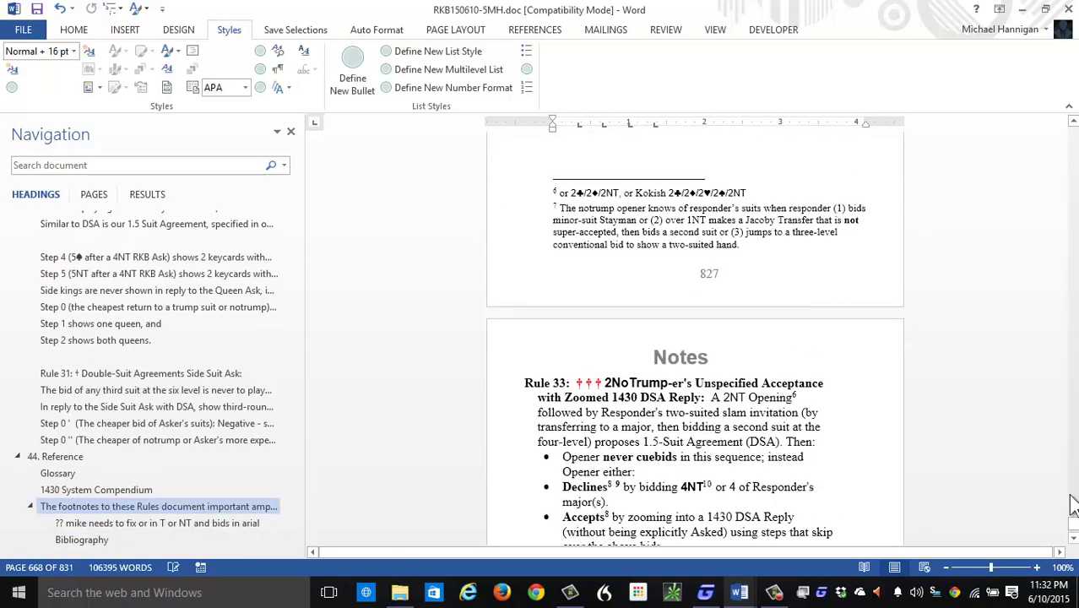
{"action": "left_click", "coordinate": [1074, 544]}
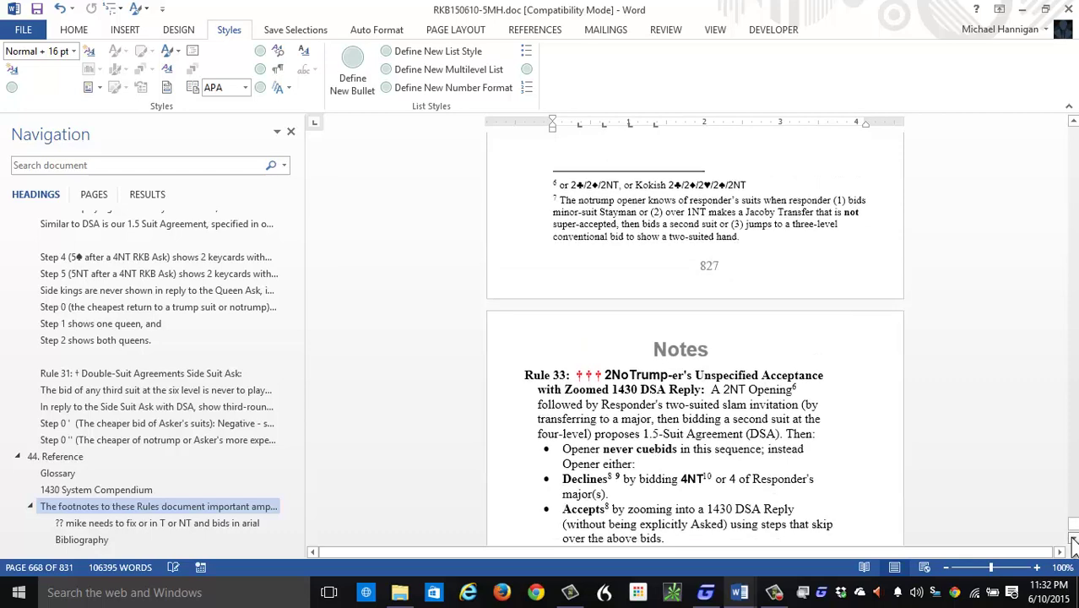
{"action": "left_click", "coordinate": [1073, 539]}
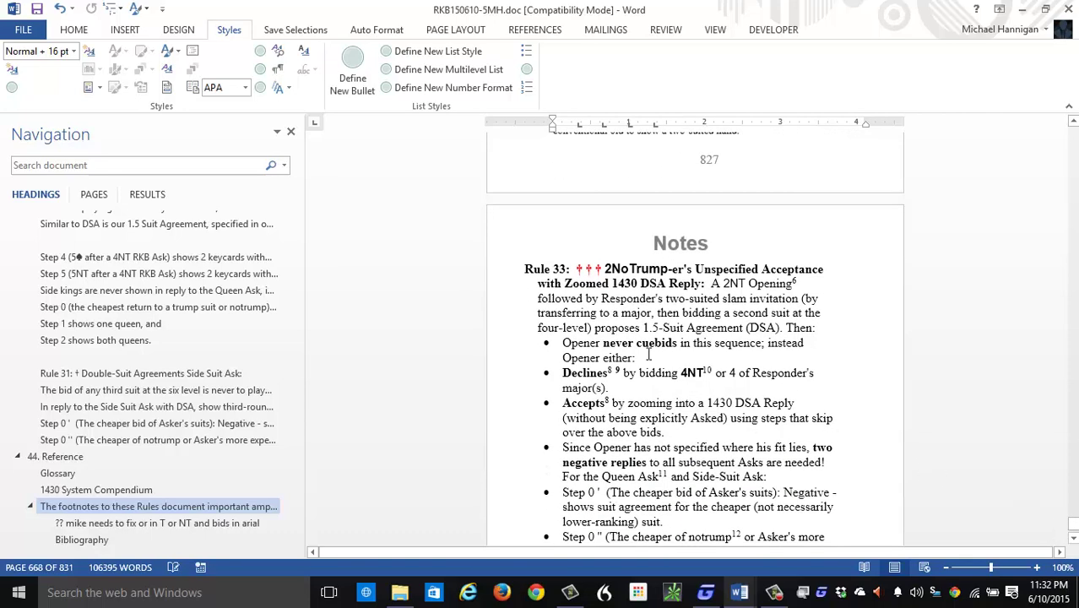
{"action": "left_click_drag", "start_coordinate": [562, 342], "coordinate": [836, 541]}
{"action": "scroll", "coordinate": [795, 253], "scroll_direction": "down", "scroll_amount": 3}
{"action": "left_click_drag", "start_coordinate": [796, 135], "coordinate": [866, 480]}
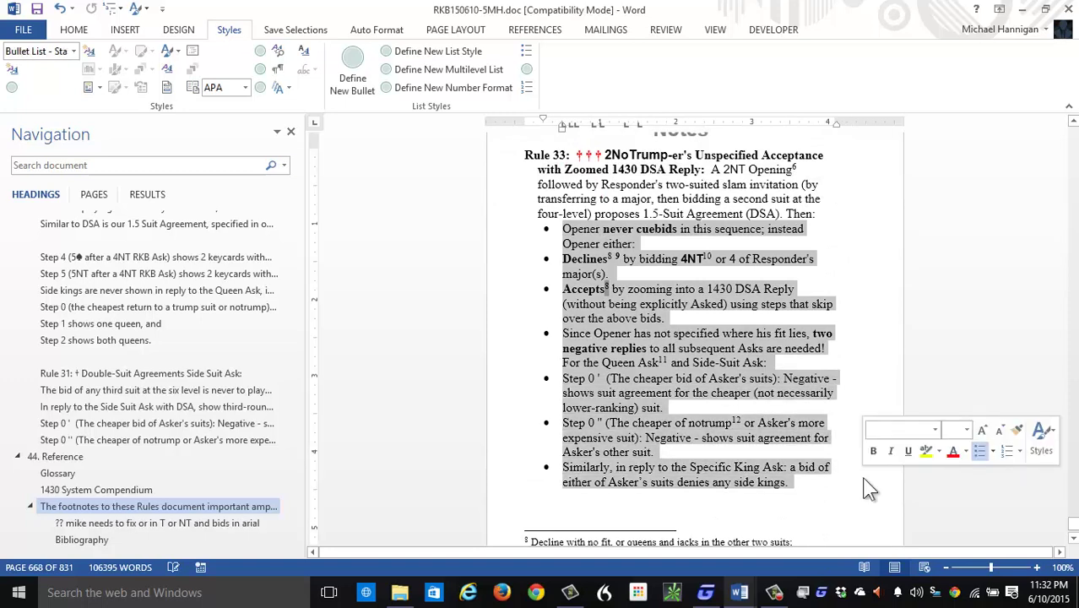
Step: Condense the character spacing of the selected Rule 33 bullets by 1 pt
{"action": "right_click", "coordinate": [671, 380]}
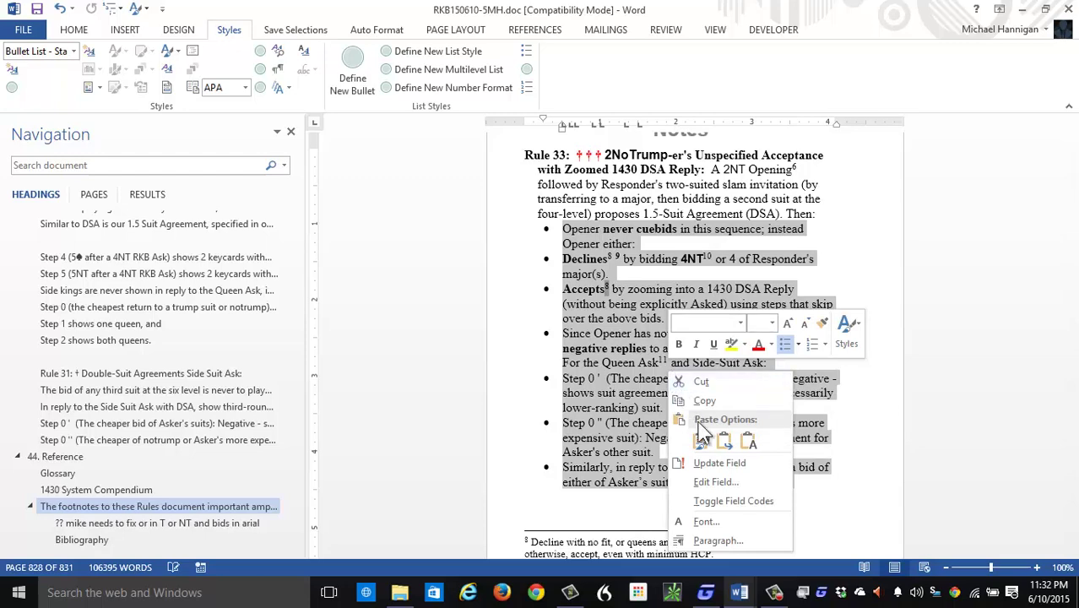
{"action": "left_click", "coordinate": [701, 521]}
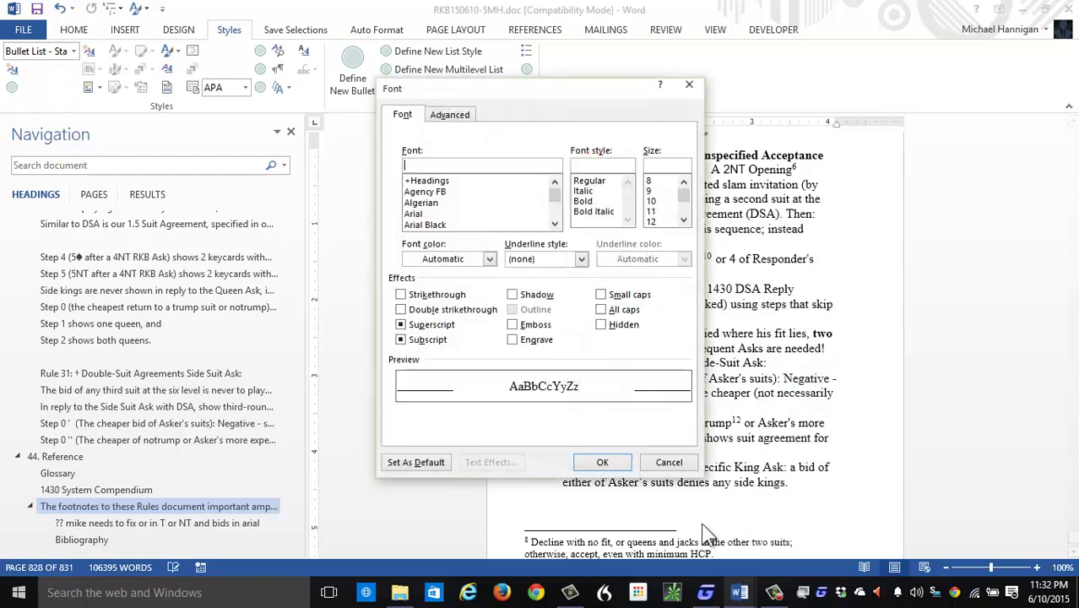
{"action": "left_click", "coordinate": [452, 117]}
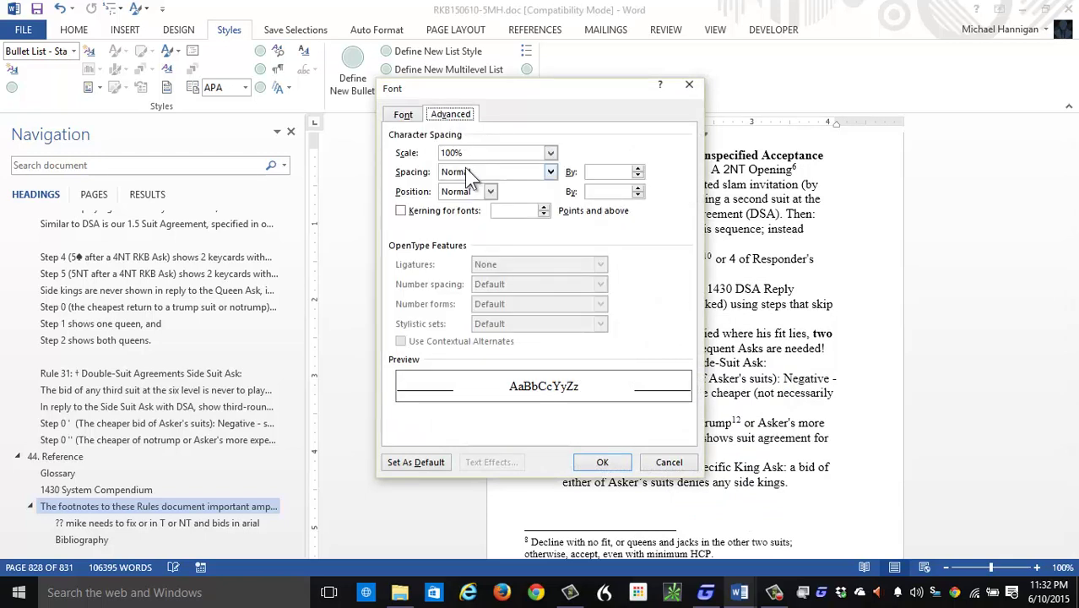
{"action": "left_click", "coordinate": [489, 193]}
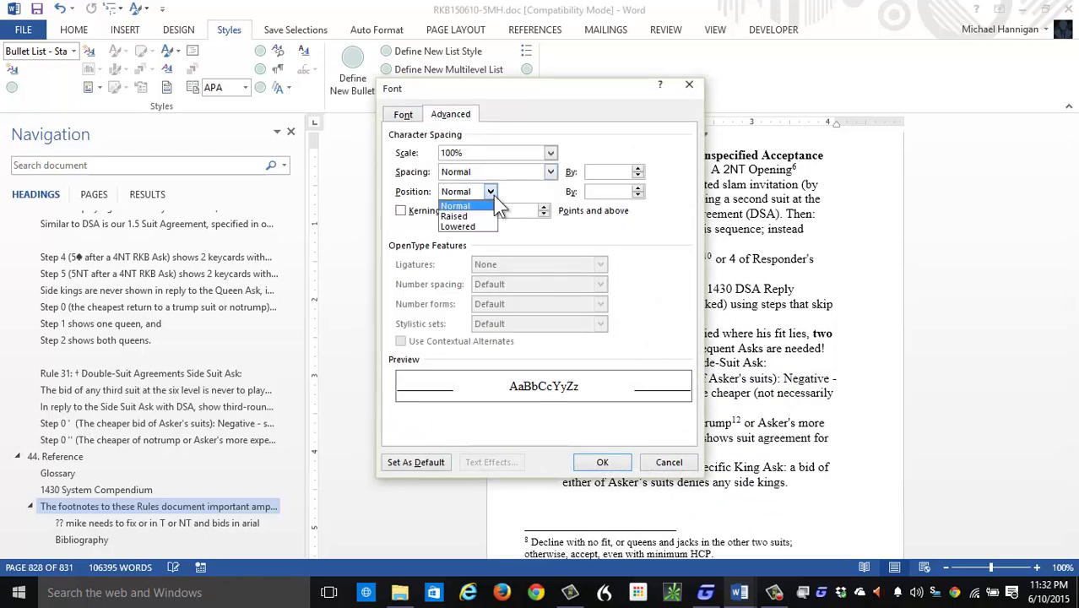
{"action": "left_click", "coordinate": [499, 171]}
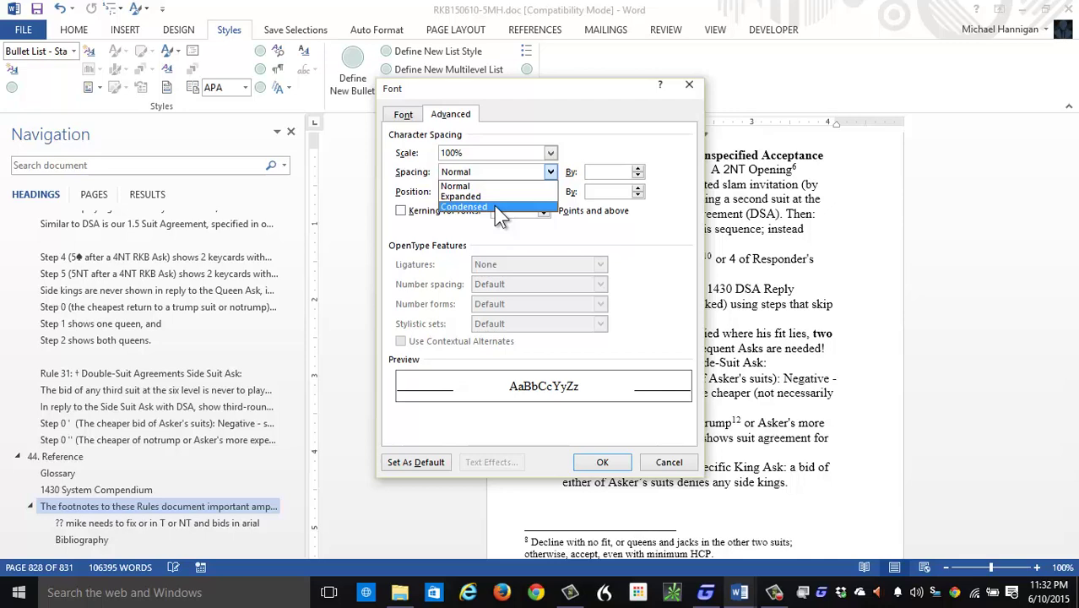
{"action": "left_click", "coordinate": [496, 207]}
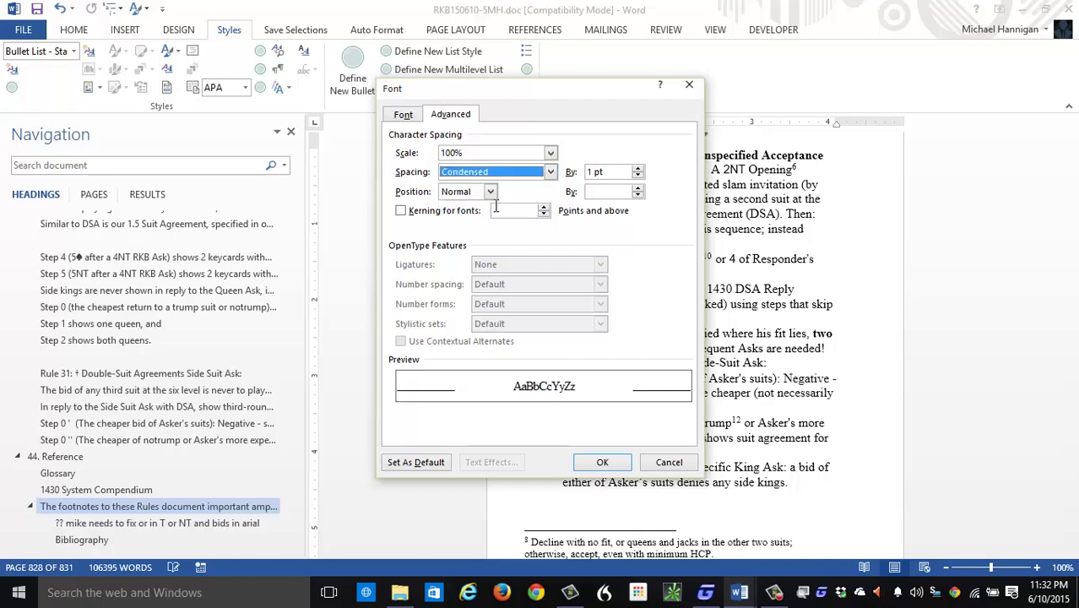
{"action": "left_click", "coordinate": [585, 467]}
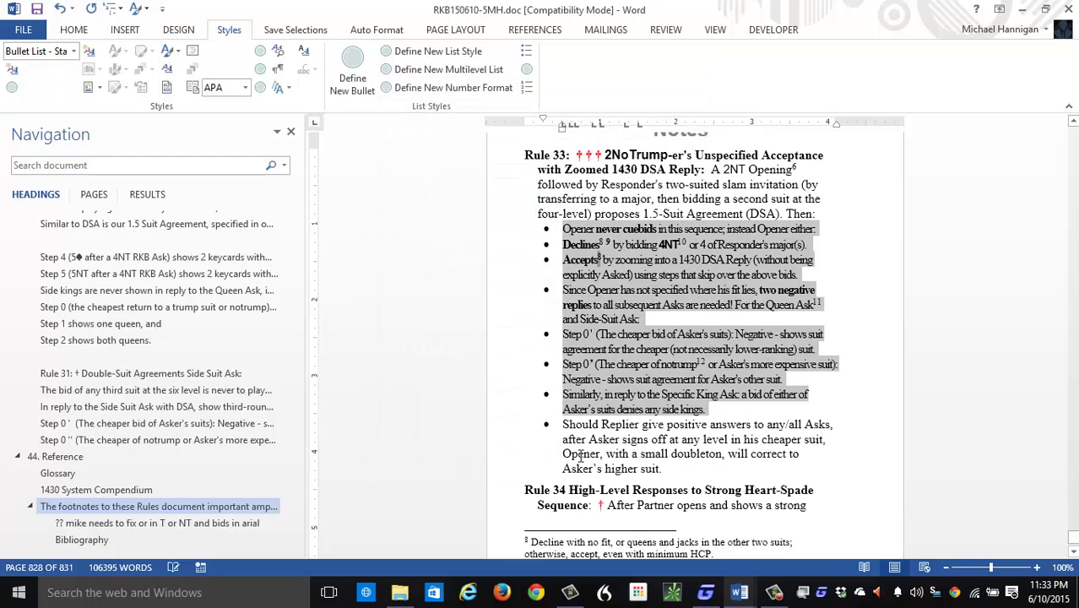
{"action": "left_click", "coordinate": [710, 379]}
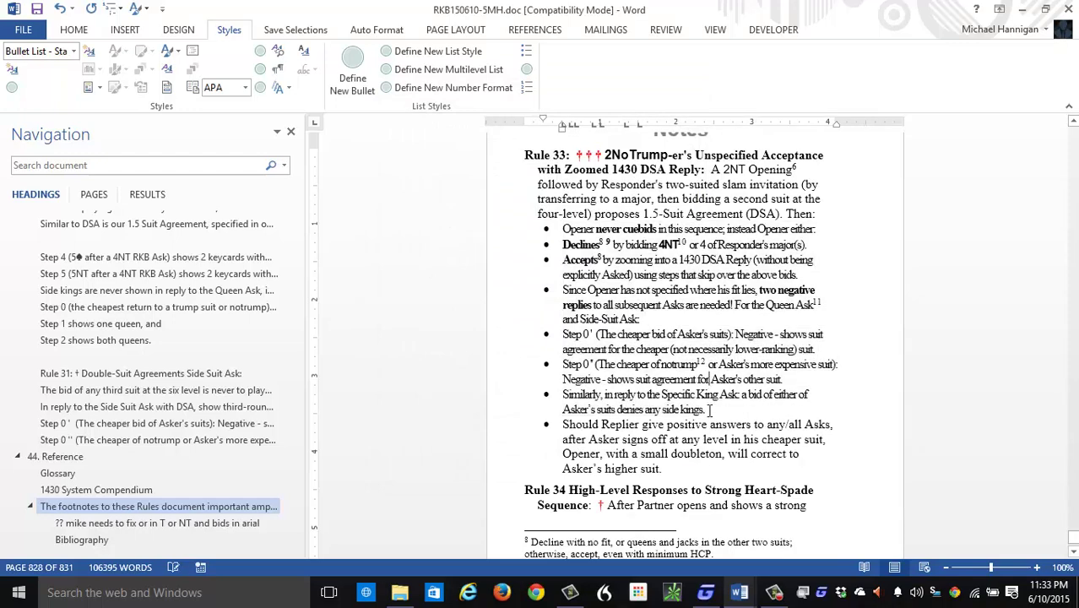
Step: Reselect the condensed Rule 33 bullets and set their character spacing to Expanded by 0.1 pt
{"action": "left_click_drag", "start_coordinate": [708, 409], "coordinate": [564, 230]}
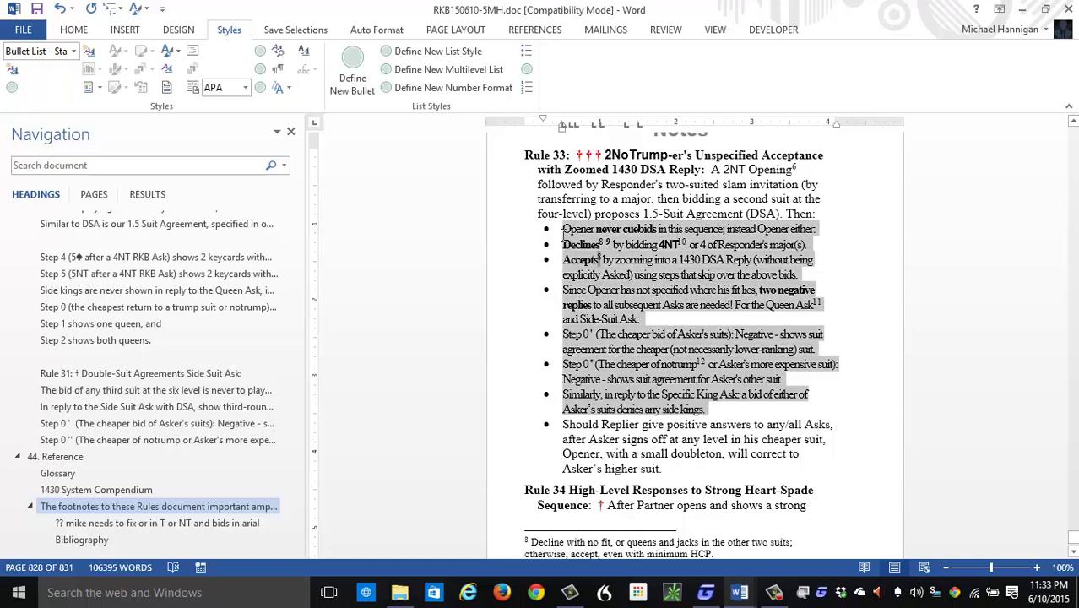
{"action": "right_click", "coordinate": [711, 228]}
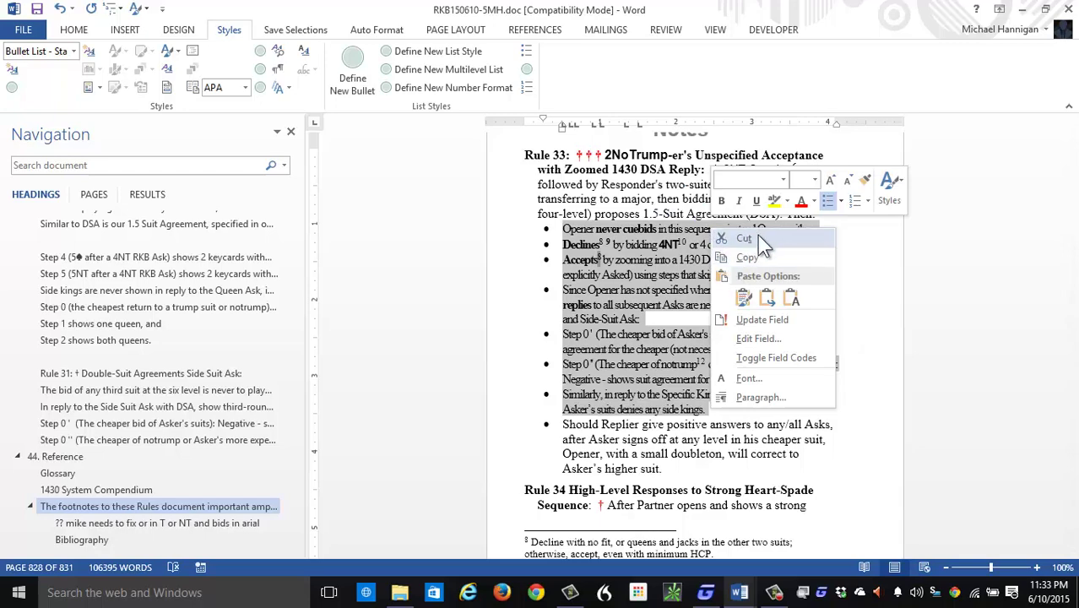
{"action": "left_click", "coordinate": [754, 384]}
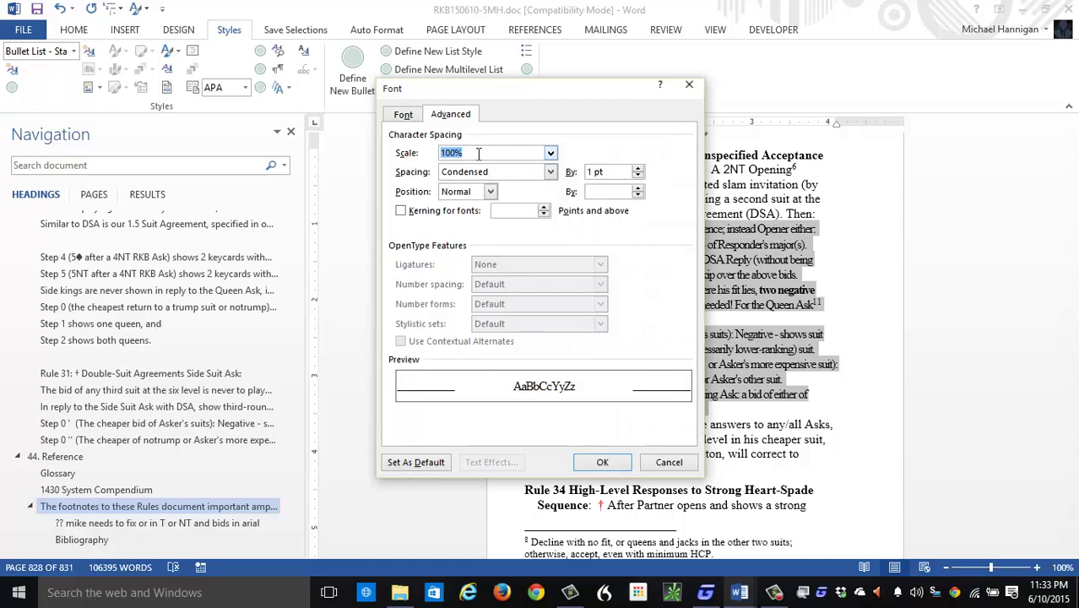
{"action": "left_click", "coordinate": [590, 172]}
{"action": "left_click_drag", "start_coordinate": [604, 171], "coordinate": [577, 170]}
{"action": "key", "text": "BackSpace"}
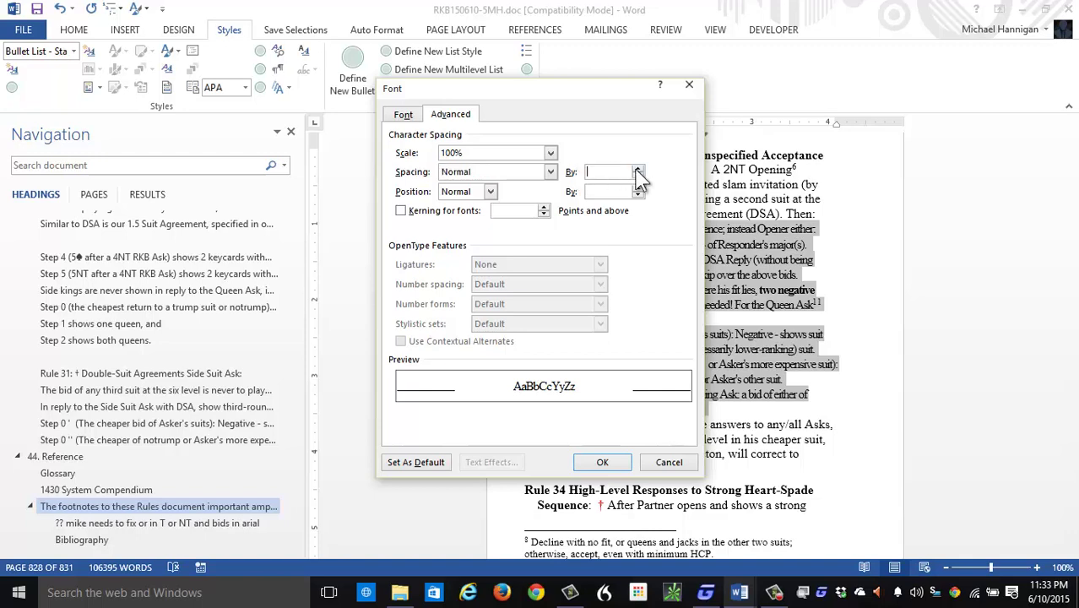
{"action": "left_click", "coordinate": [640, 168]}
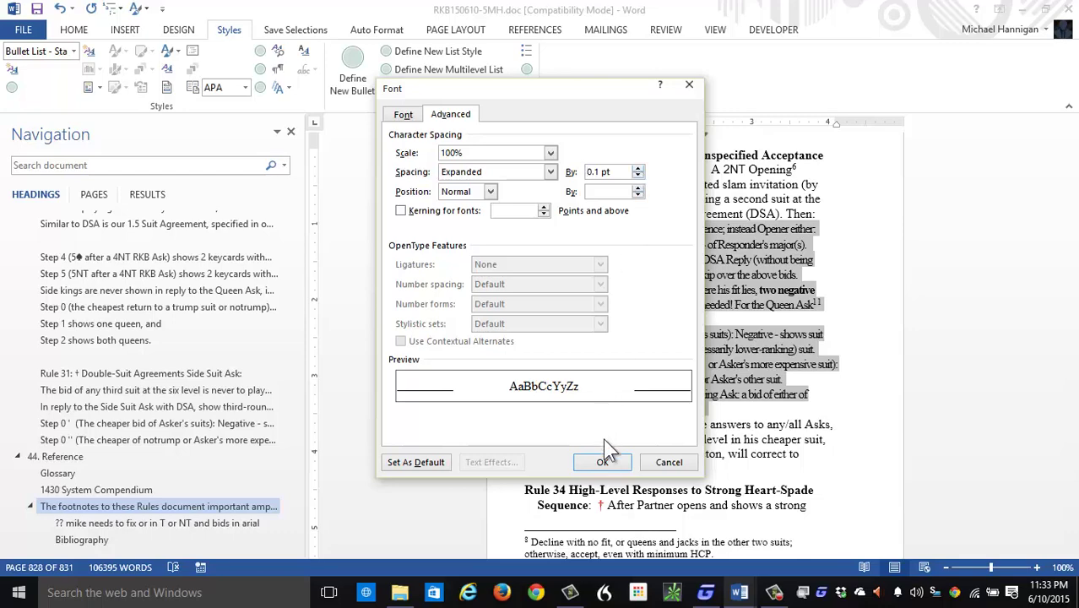
{"action": "left_click", "coordinate": [603, 462]}
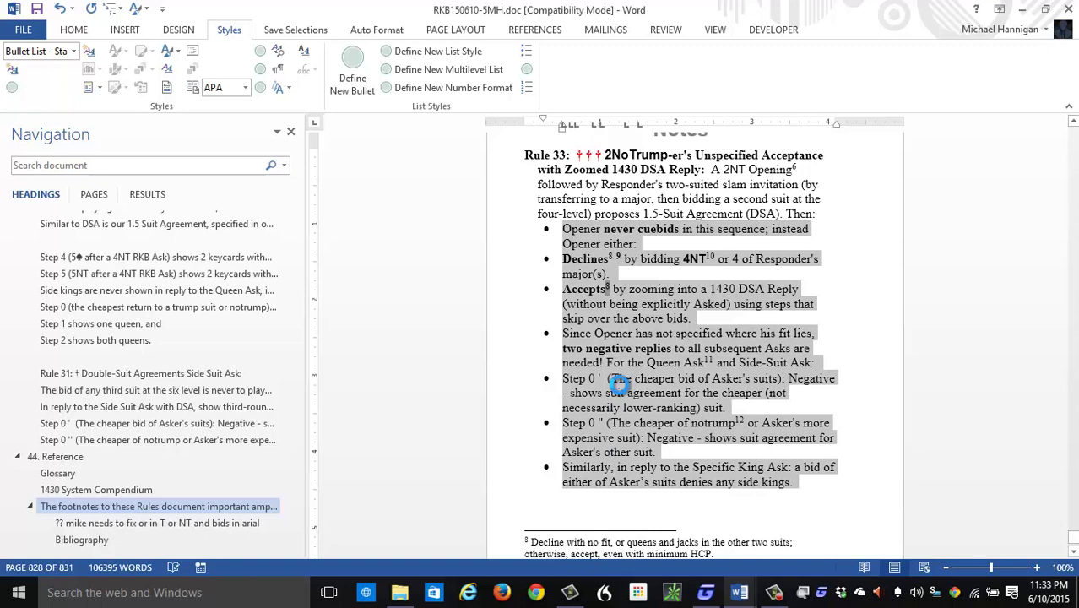
Step: Increase the expanded character spacing of the selected Rule 33 bullets to 0.2 pt
{"action": "right_click", "coordinate": [621, 388]}
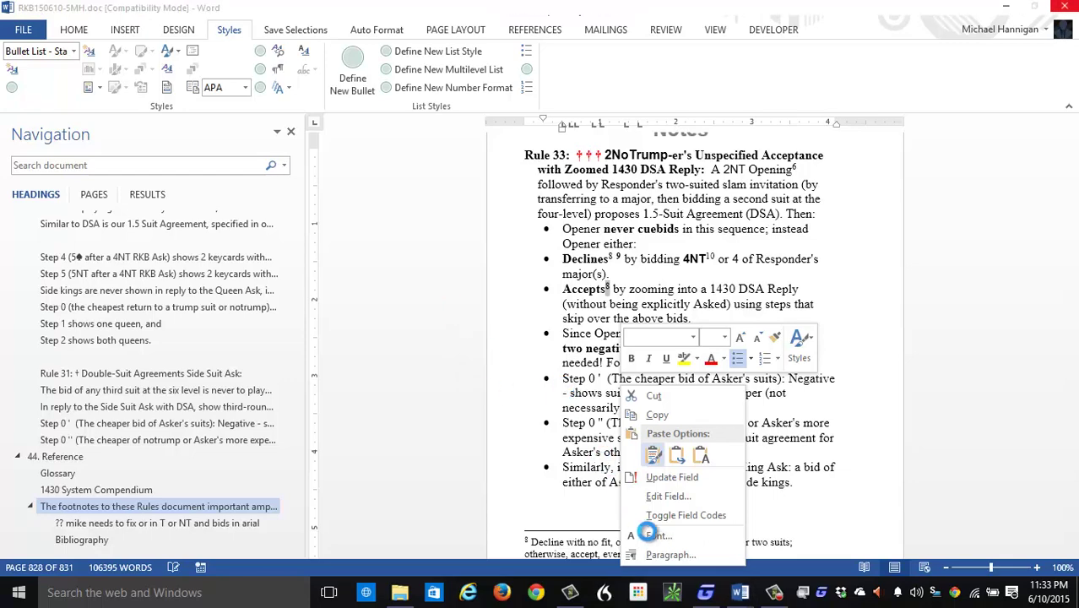
{"action": "left_click", "coordinate": [659, 534]}
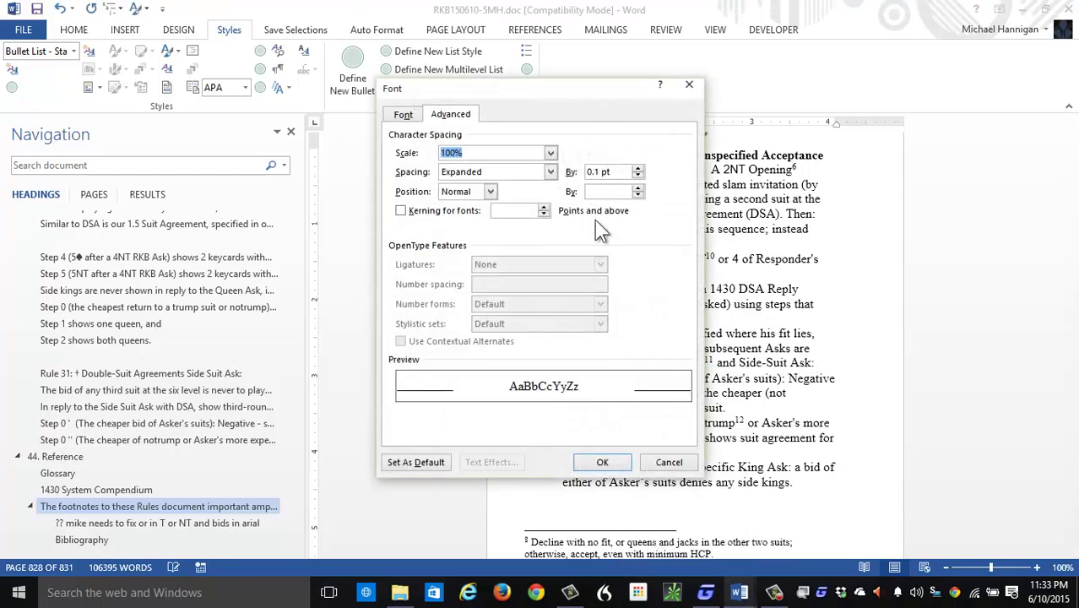
{"action": "left_click", "coordinate": [639, 168]}
{"action": "left_click", "coordinate": [600, 466]}
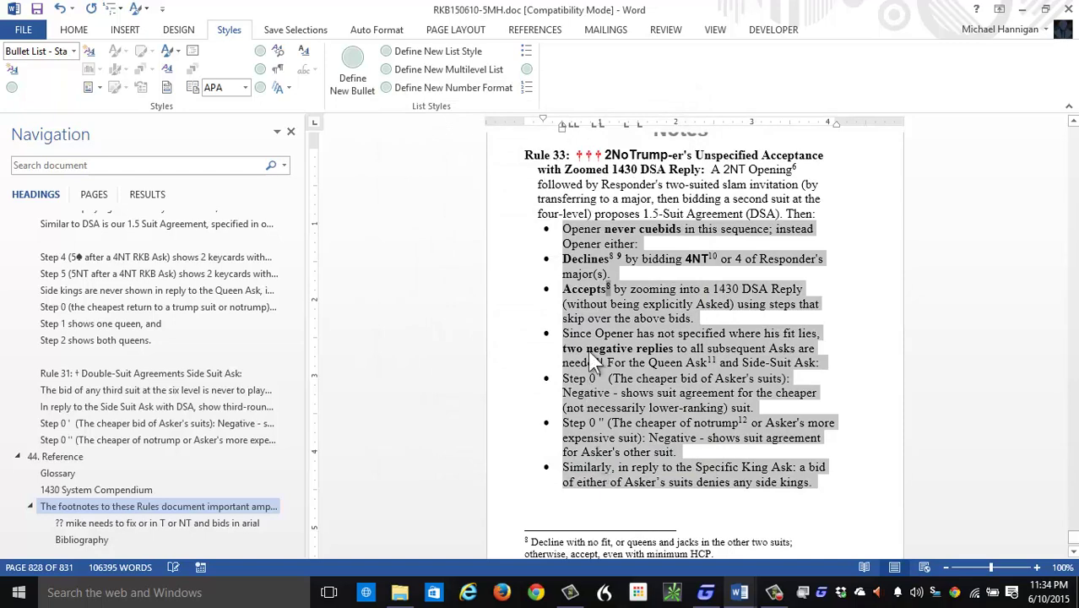
Step: Switch the Rule 33 bullets' character spacing to Condensed by 0.2 pt and clear the selection
{"action": "mouse_move", "coordinate": [608, 250]}
{"action": "right_click", "coordinate": [586, 270]}
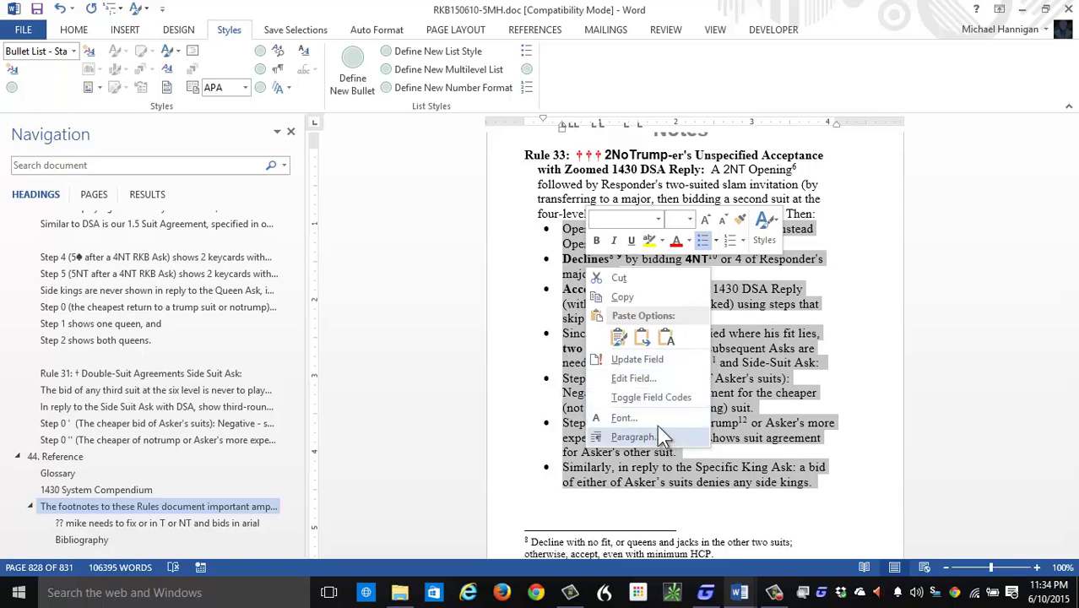
{"action": "left_click", "coordinate": [655, 418]}
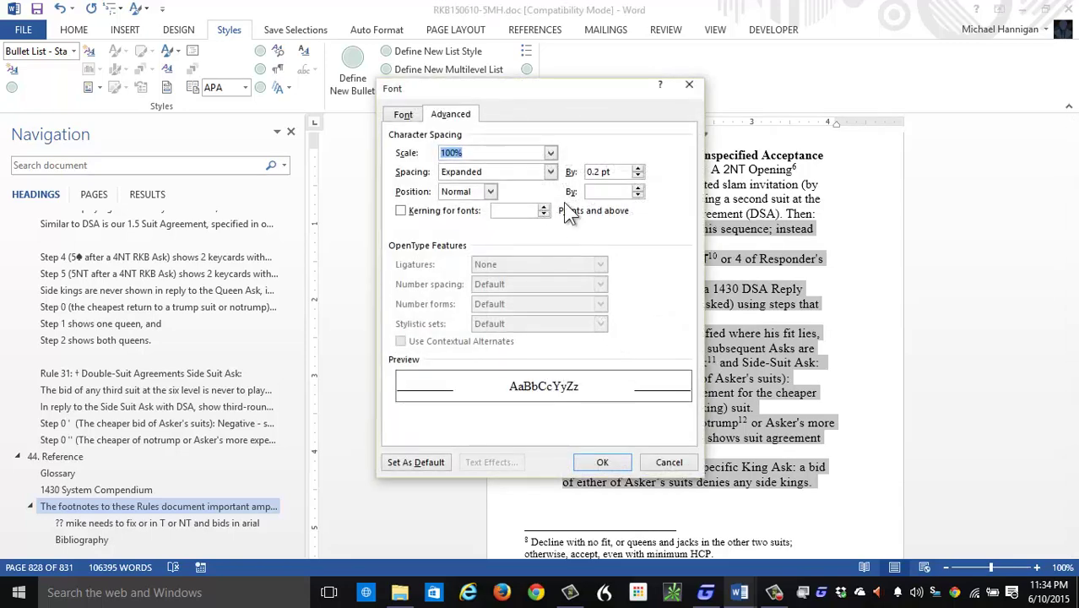
{"action": "left_click", "coordinate": [551, 170]}
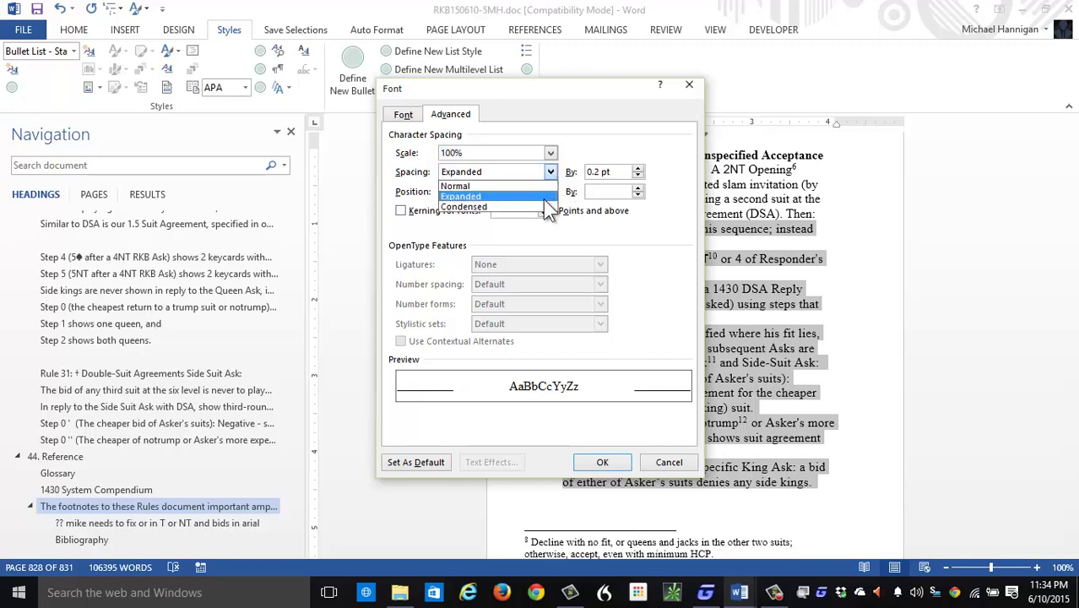
{"action": "left_click", "coordinate": [545, 206]}
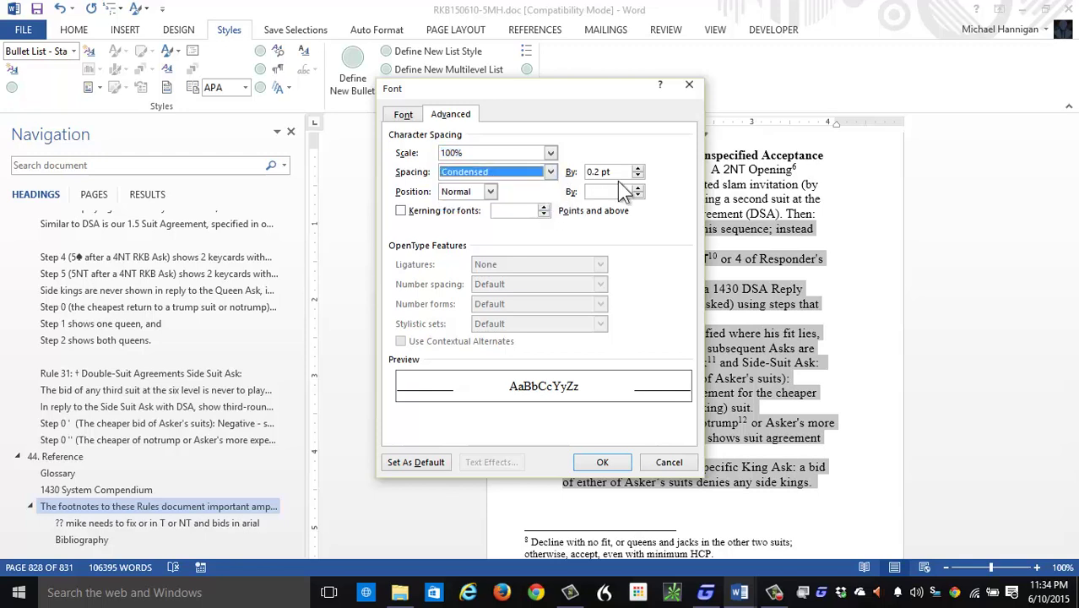
{"action": "left_click", "coordinate": [607, 463]}
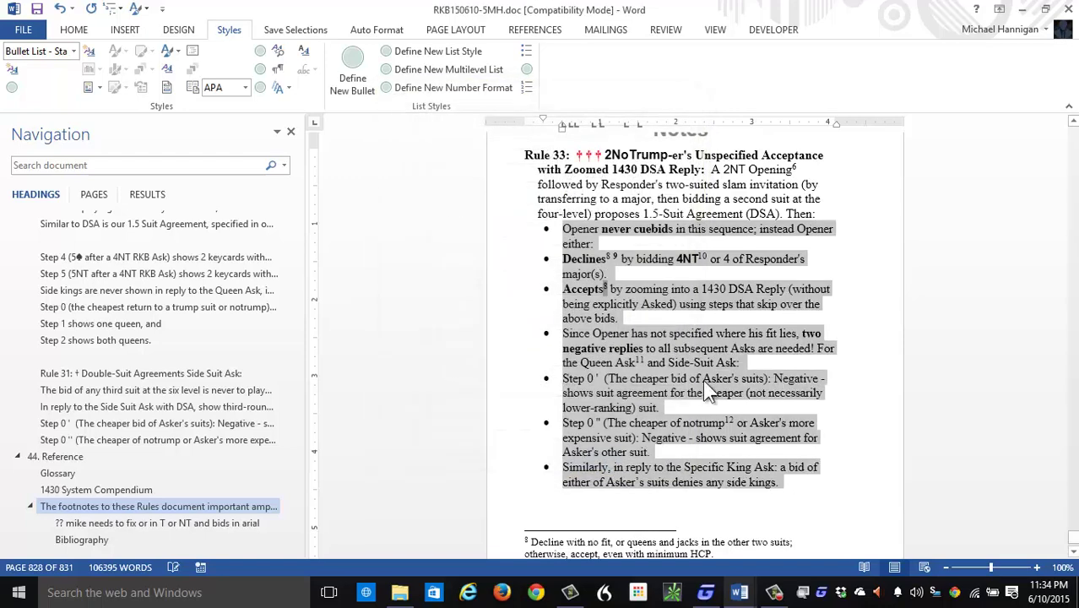
{"action": "left_click", "coordinate": [704, 379]}
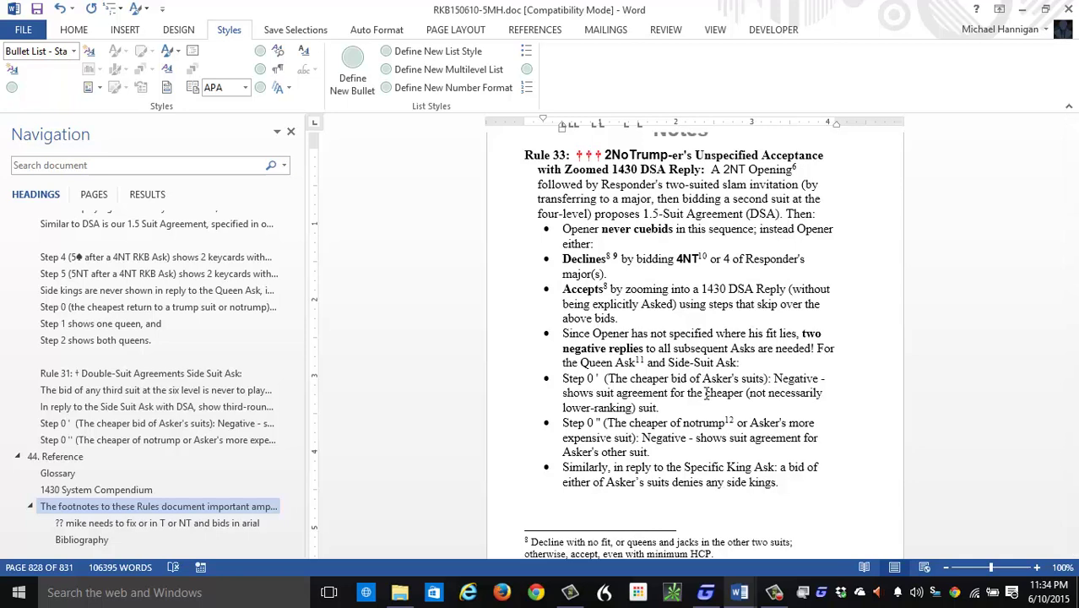
Step: Reselect the Rule 33 bullets and set their condensed character spacing to 0.4 pt
{"action": "left_click_drag", "start_coordinate": [809, 492], "coordinate": [550, 239]}
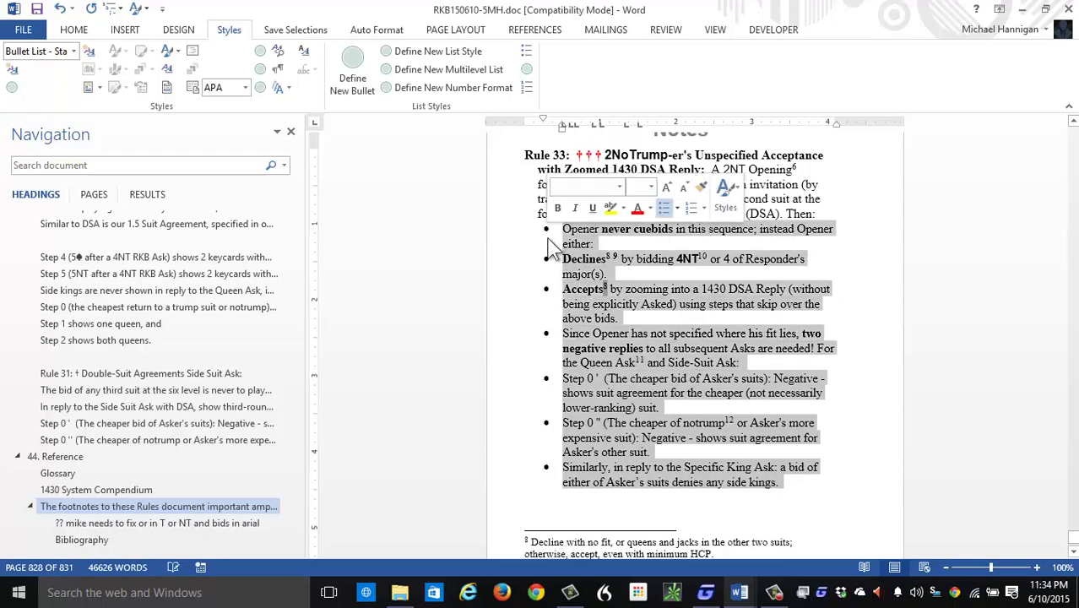
{"action": "right_click", "coordinate": [596, 289]}
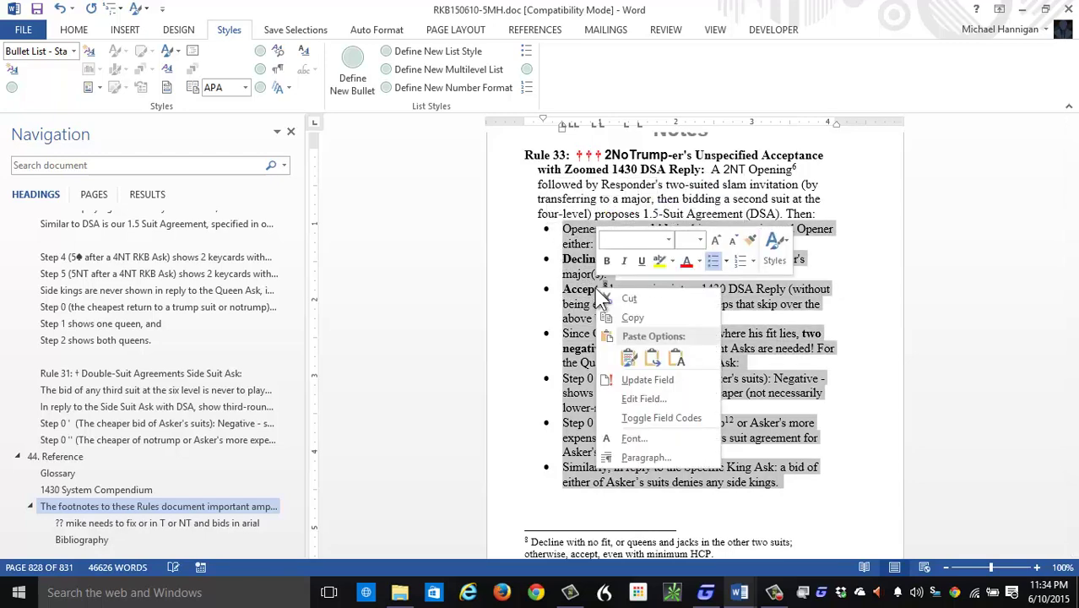
{"action": "left_click", "coordinate": [640, 432]}
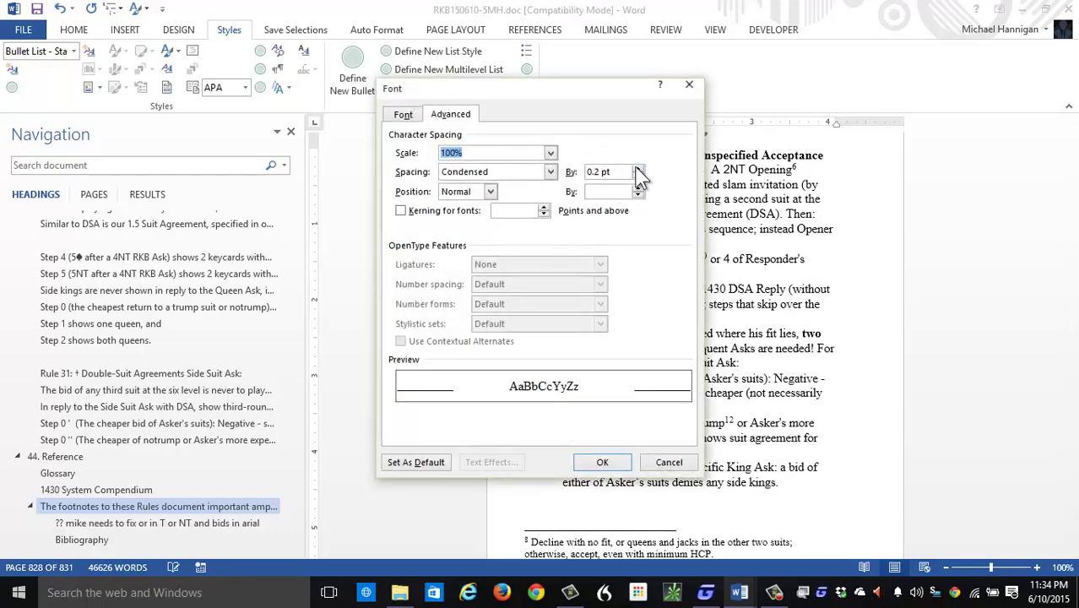
{"action": "left_click", "coordinate": [639, 174]}
{"action": "left_click", "coordinate": [638, 173]}
{"action": "left_click", "coordinate": [639, 172]}
{"action": "left_click", "coordinate": [639, 178]}
{"action": "left_click", "coordinate": [638, 179]}
{"action": "left_click", "coordinate": [638, 178]}
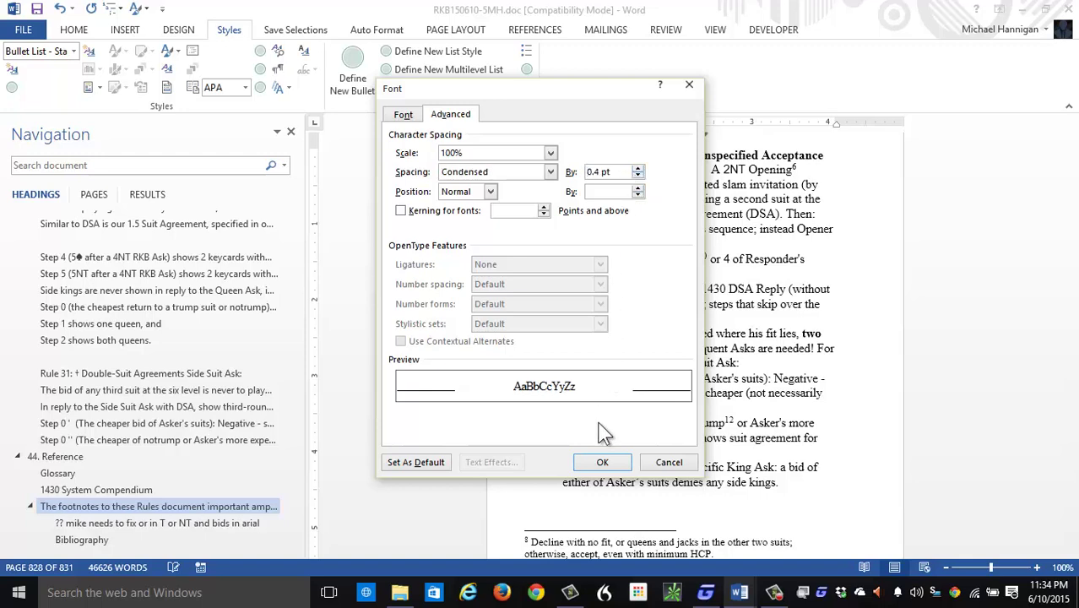
{"action": "left_click", "coordinate": [599, 457]}
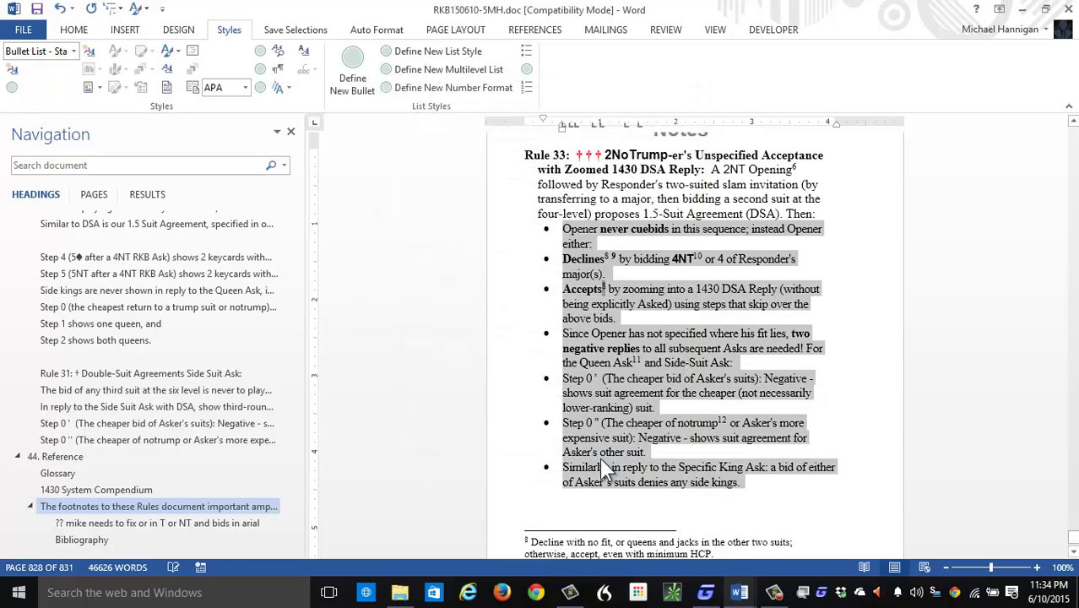
Step: Reselect the Rule 33 bullets and apply the Bullet List - Neuvo list style to them
{"action": "left_click", "coordinate": [505, 323]}
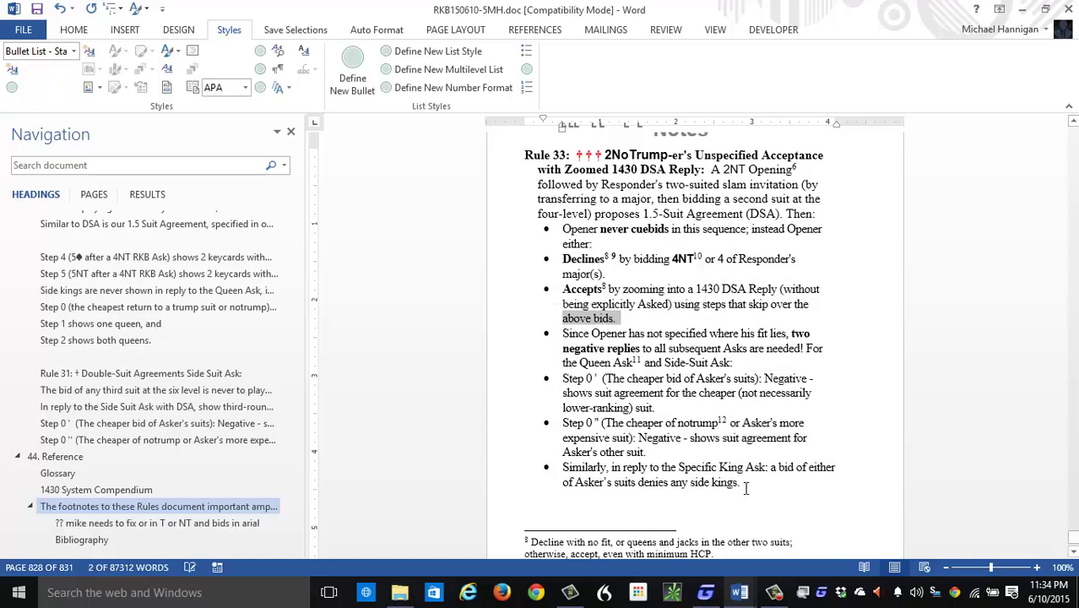
{"action": "left_click_drag", "start_coordinate": [746, 488], "coordinate": [543, 233]}
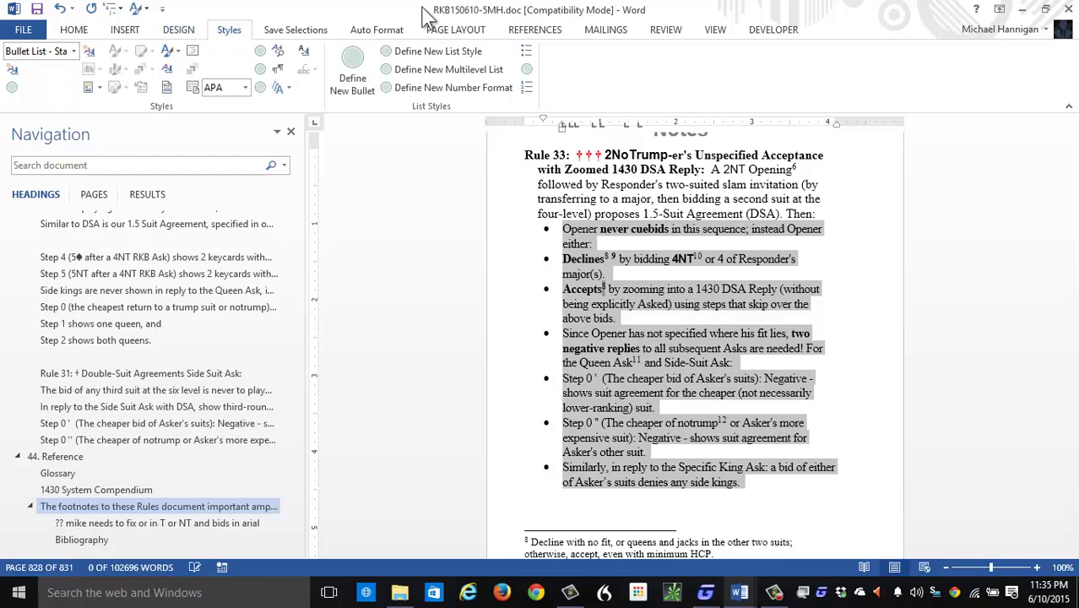
{"action": "left_click", "coordinate": [313, 35]}
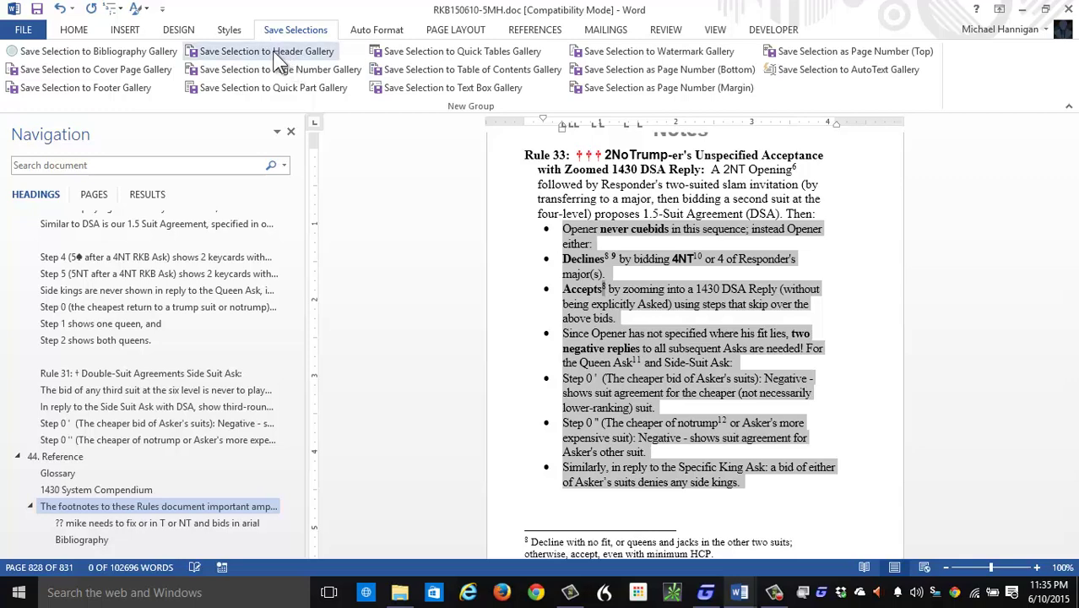
{"action": "left_click", "coordinate": [229, 31]}
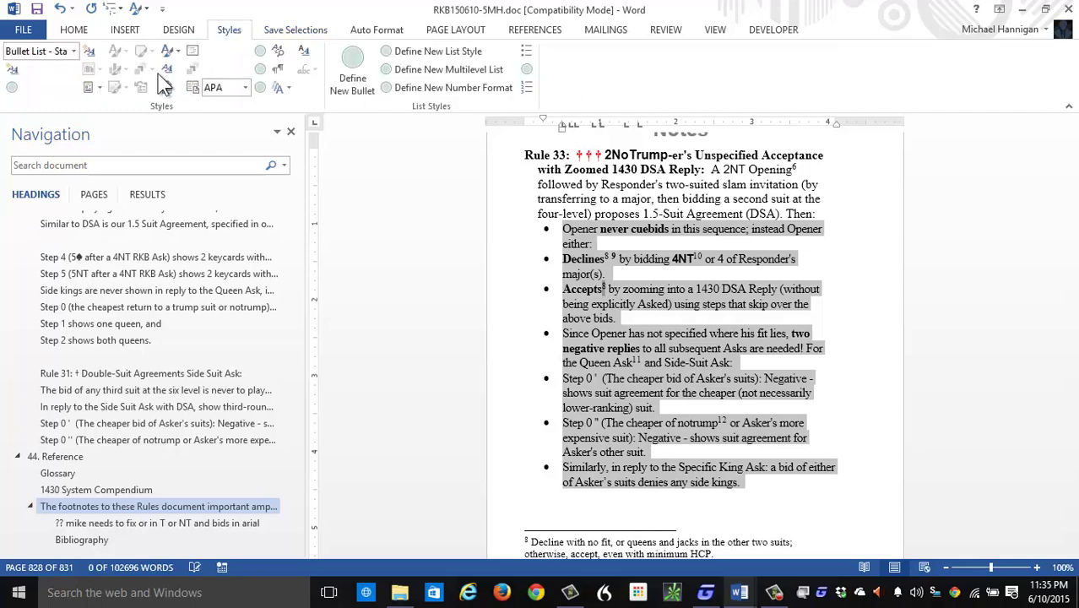
{"action": "left_click", "coordinate": [73, 49]}
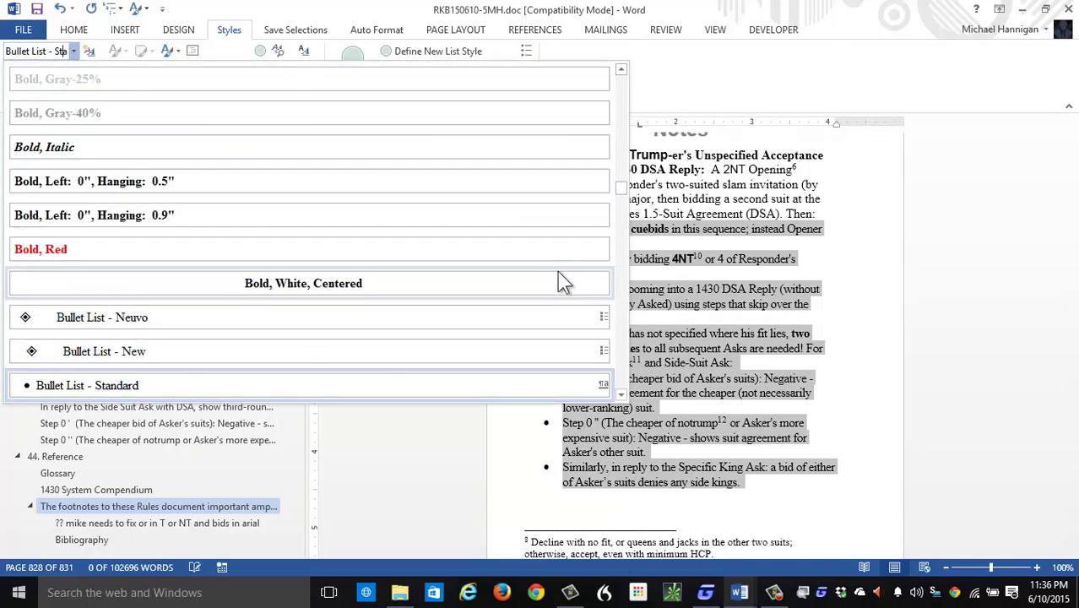
{"action": "right_click", "coordinate": [411, 319]}
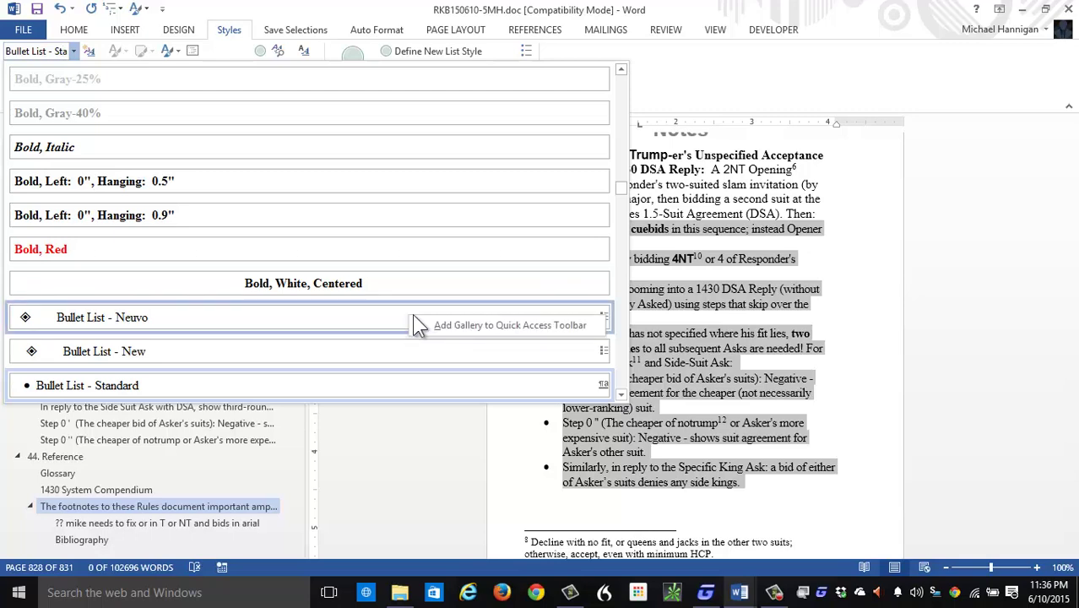
{"action": "left_click", "coordinate": [604, 321]}
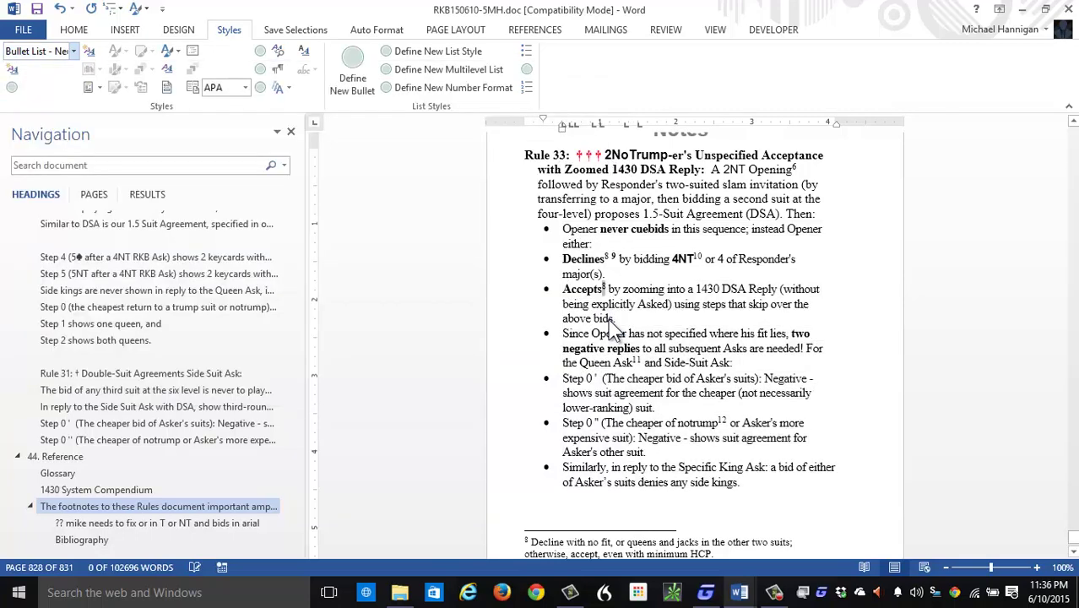
{"action": "left_click_drag", "start_coordinate": [613, 328], "coordinate": [441, 194]}
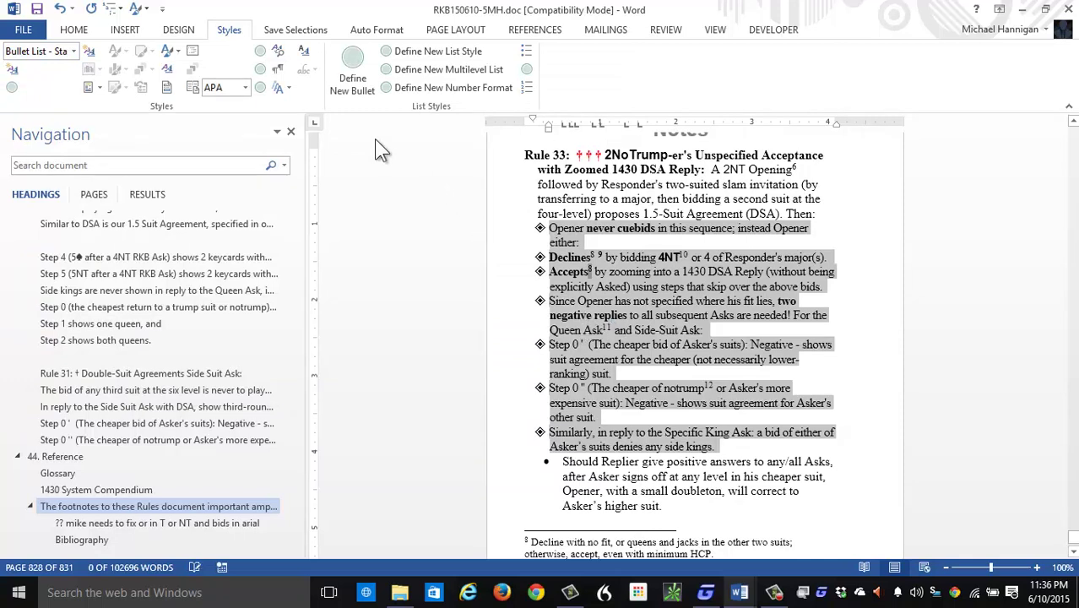
Step: Open the Bullet List - Neuvo list style of the selected Rule 33 bullets for modification
{"action": "left_click", "coordinate": [176, 33]}
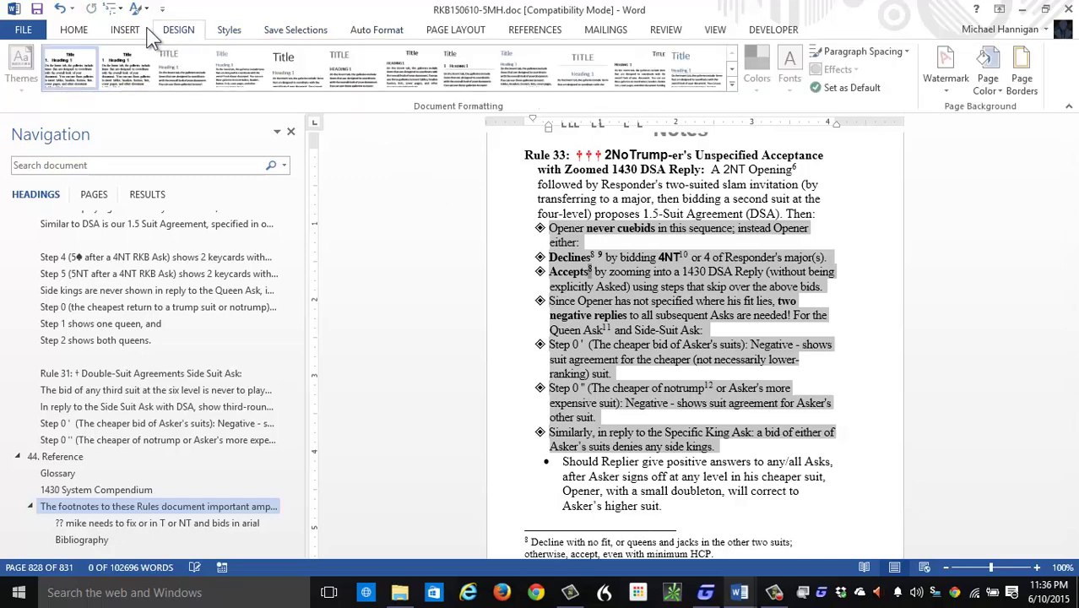
{"action": "left_click", "coordinate": [134, 32]}
{"action": "left_click", "coordinate": [90, 29]}
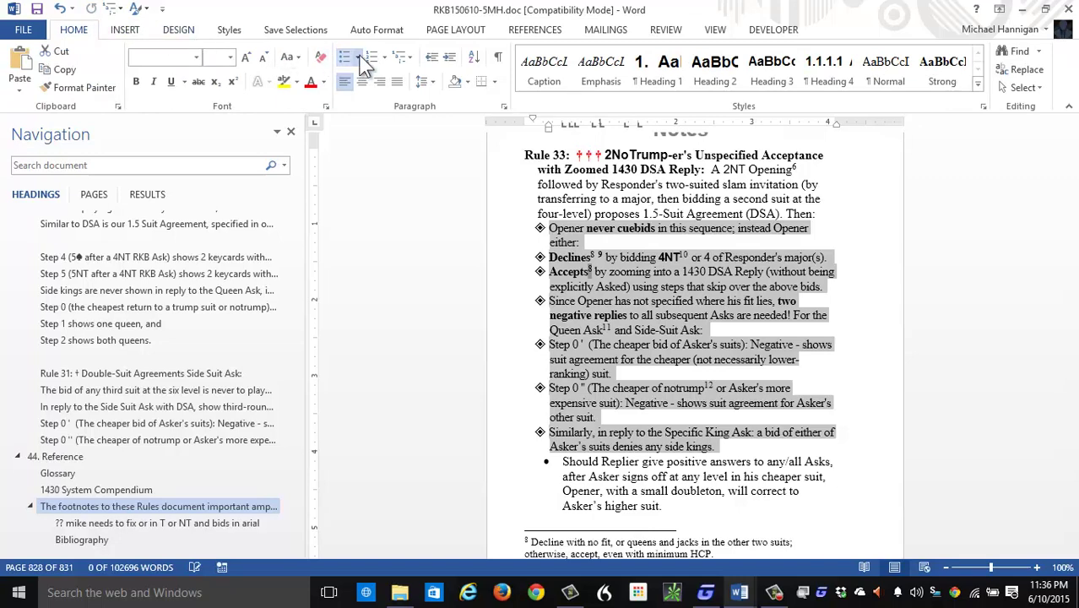
{"action": "left_click", "coordinate": [407, 57]}
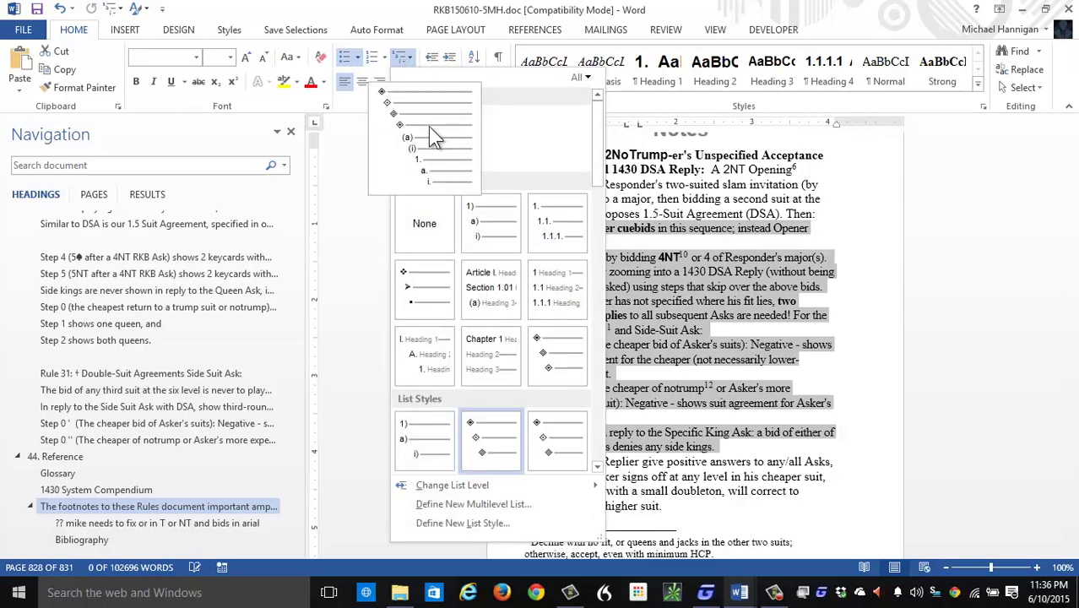
{"action": "left_click", "coordinate": [428, 126]}
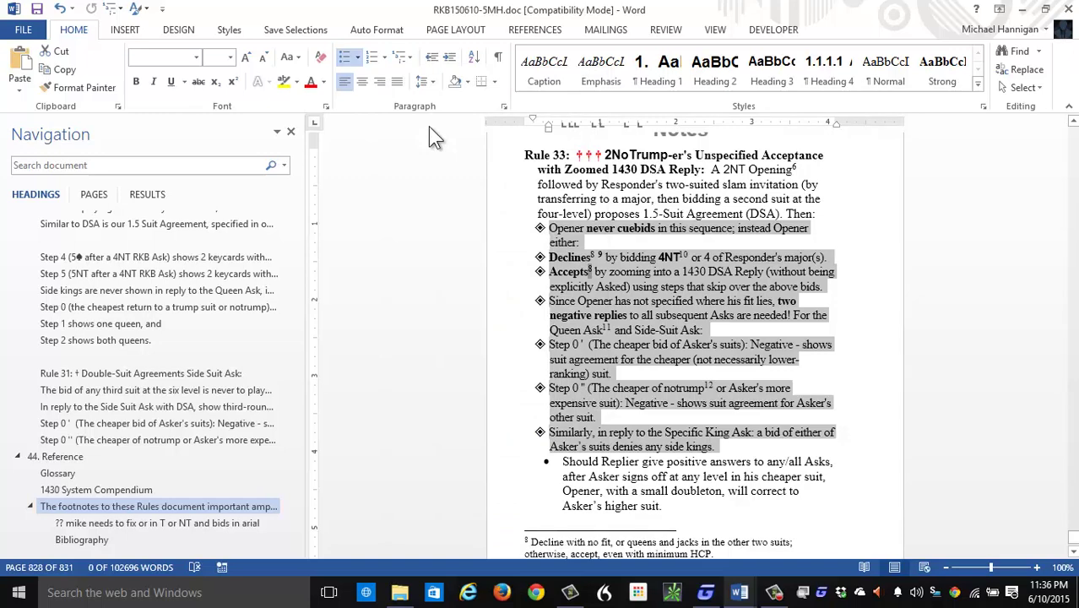
{"action": "left_click", "coordinate": [406, 58]}
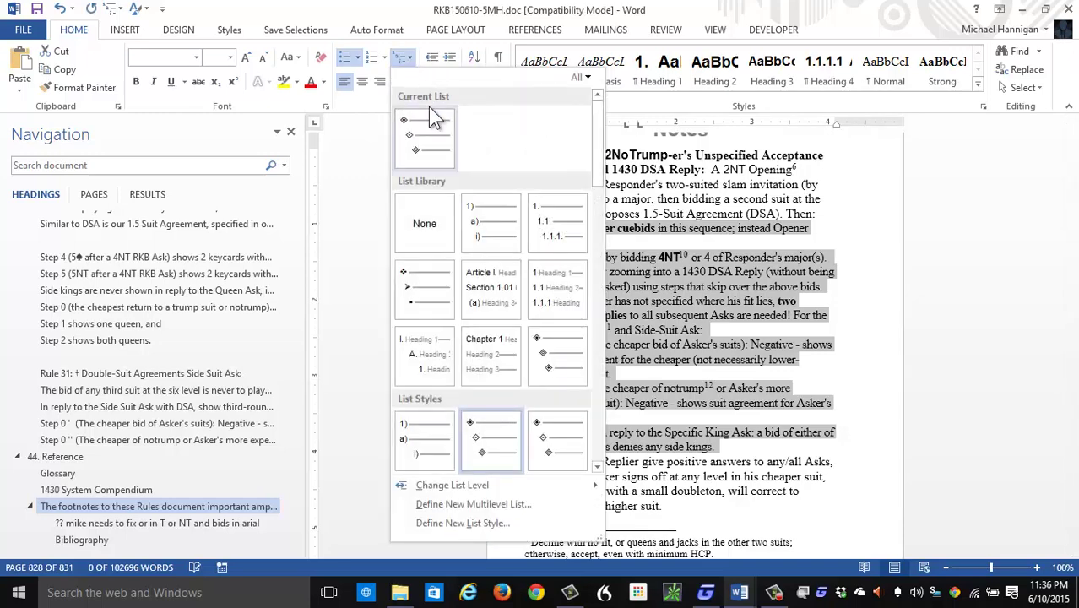
{"action": "right_click", "coordinate": [444, 145]}
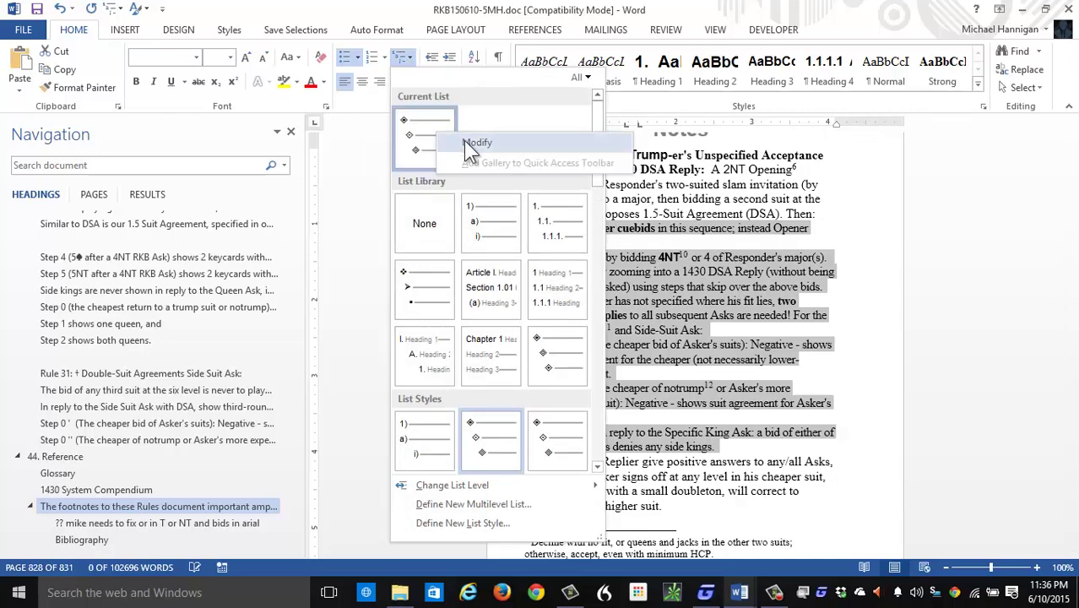
{"action": "left_click", "coordinate": [465, 141]}
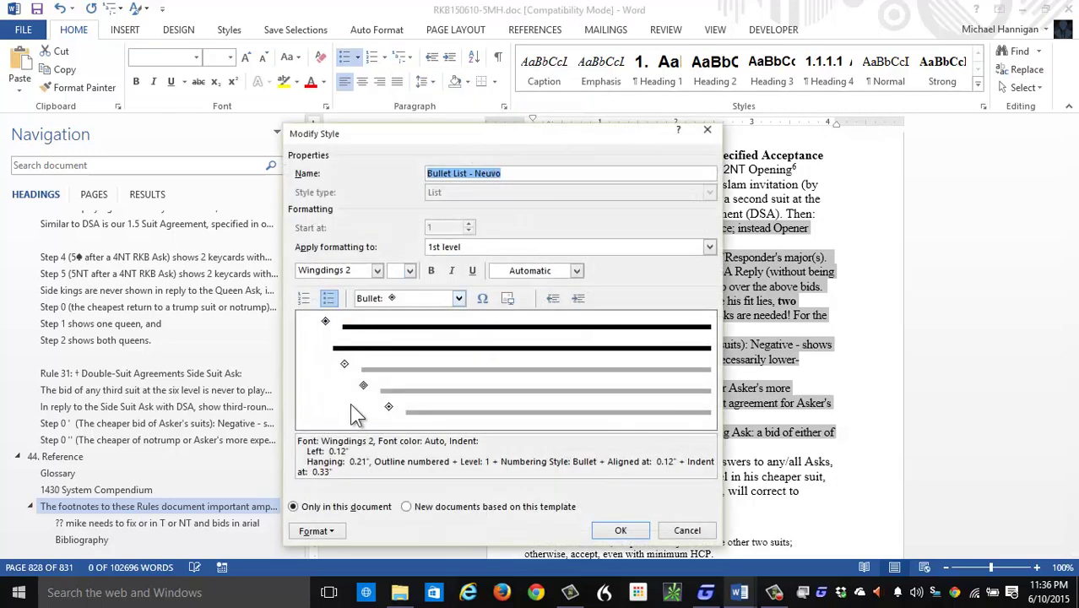
Step: Review the numbering settings of levels 1 to 5 in the Bullet List - Neuvo style and return to its style settings
{"action": "left_click", "coordinate": [329, 529]}
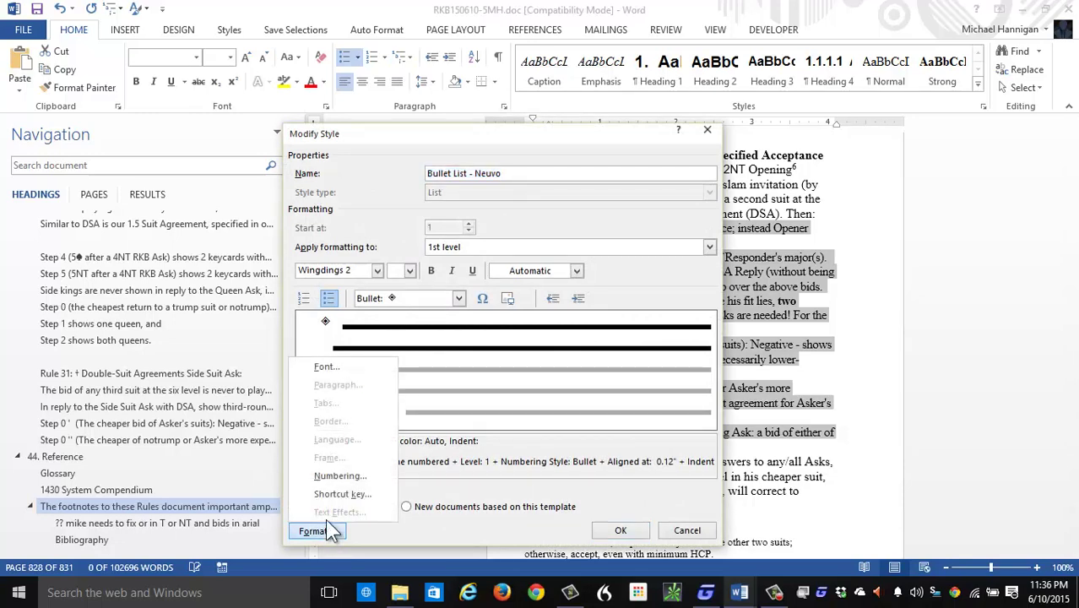
{"action": "left_click", "coordinate": [326, 476]}
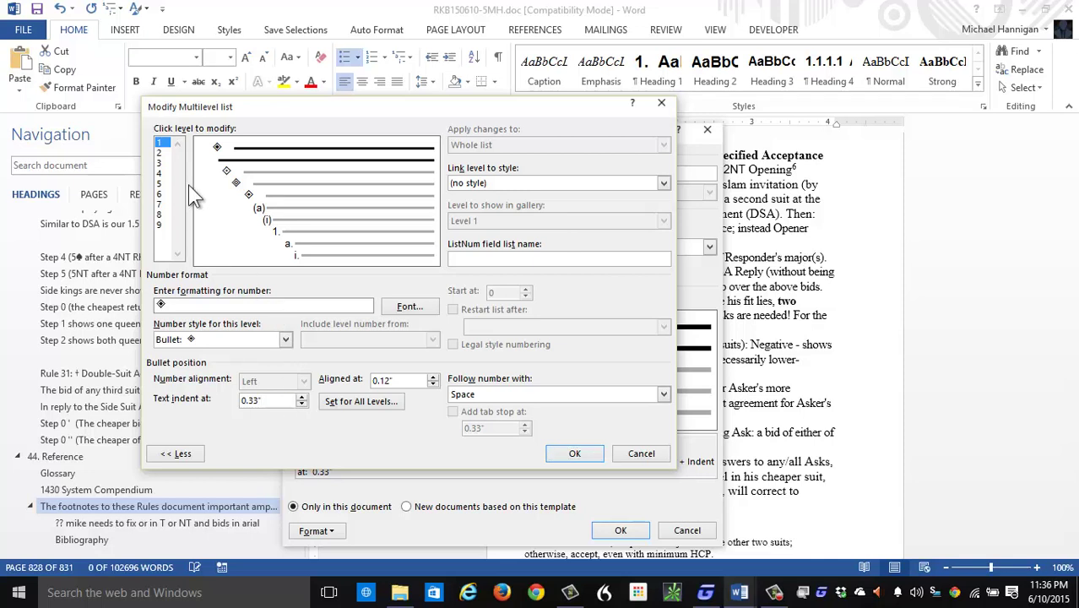
{"action": "left_click", "coordinate": [160, 153]}
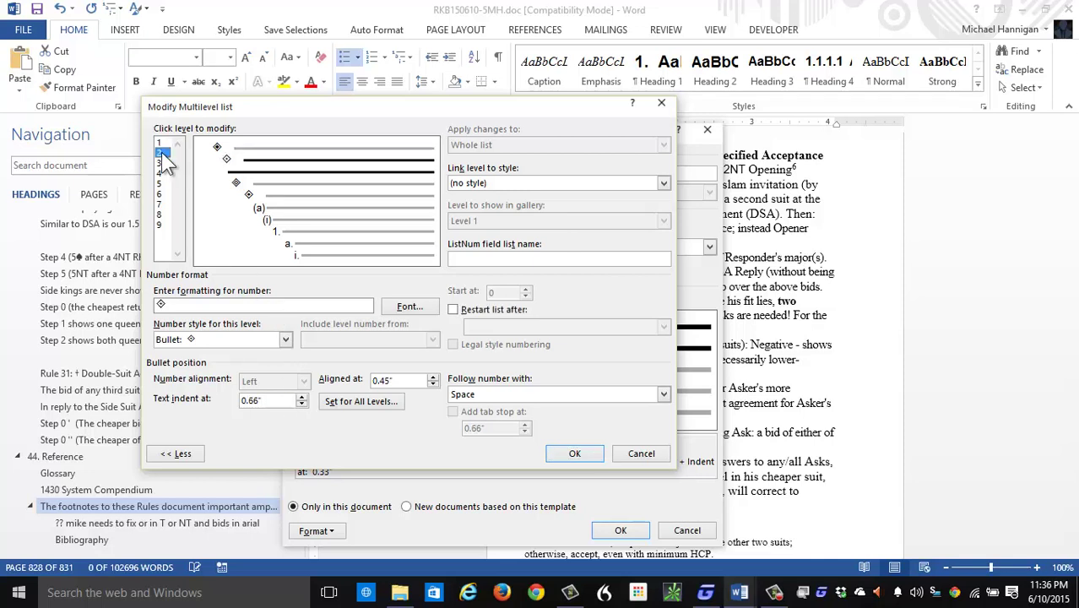
{"action": "left_click", "coordinate": [162, 163]}
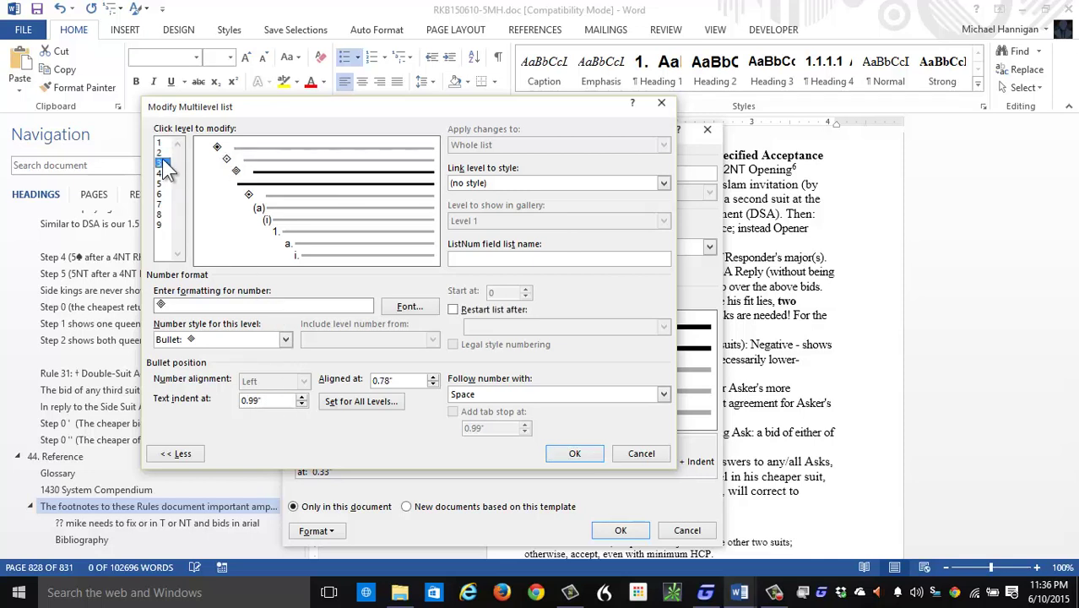
{"action": "left_click", "coordinate": [163, 174]}
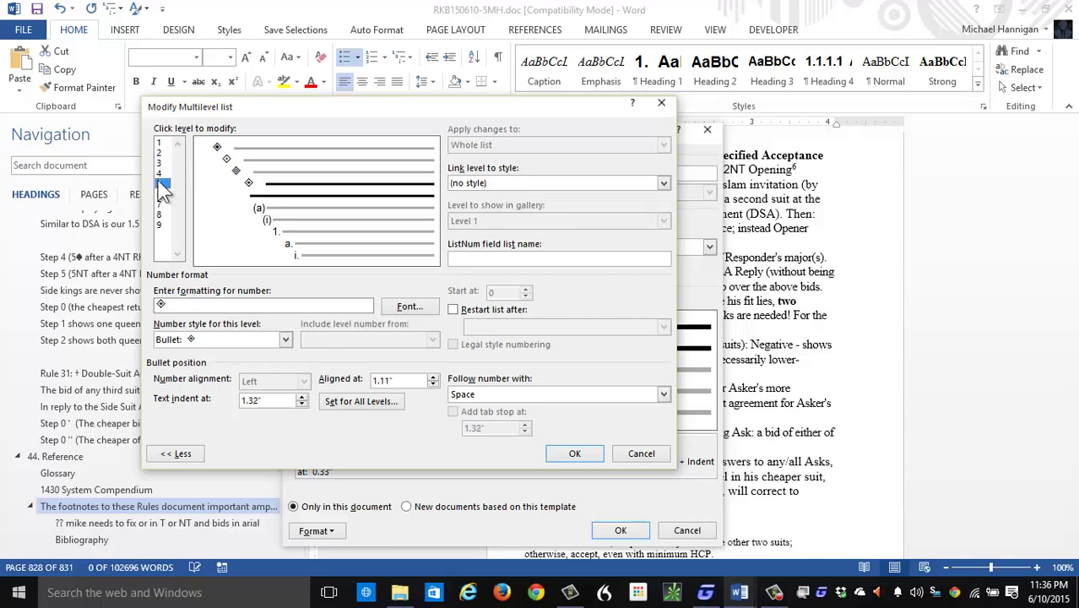
{"action": "left_click", "coordinate": [162, 184]}
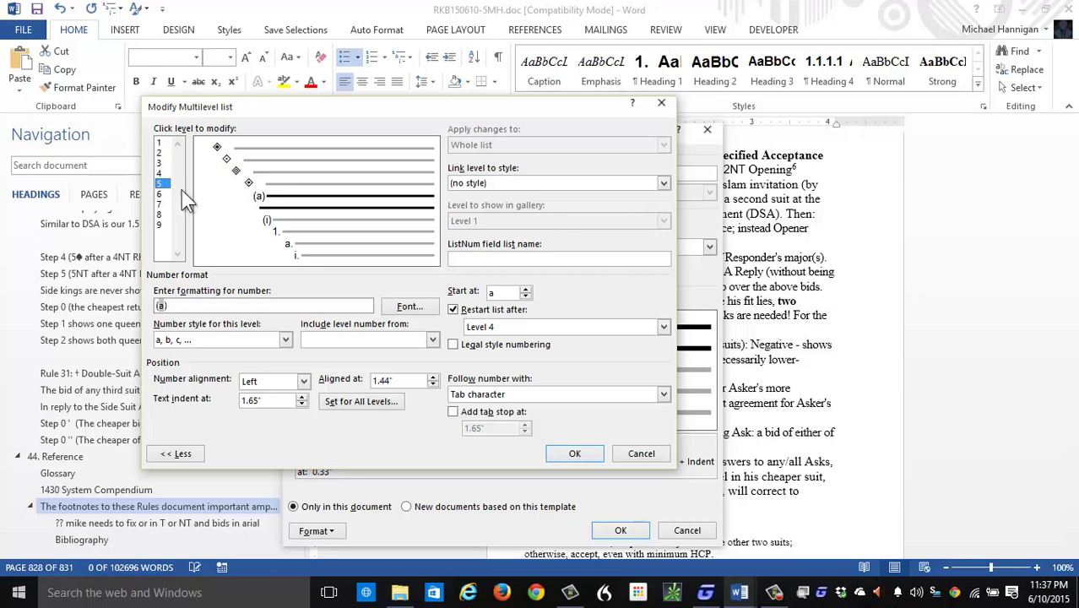
{"action": "left_click", "coordinate": [572, 454]}
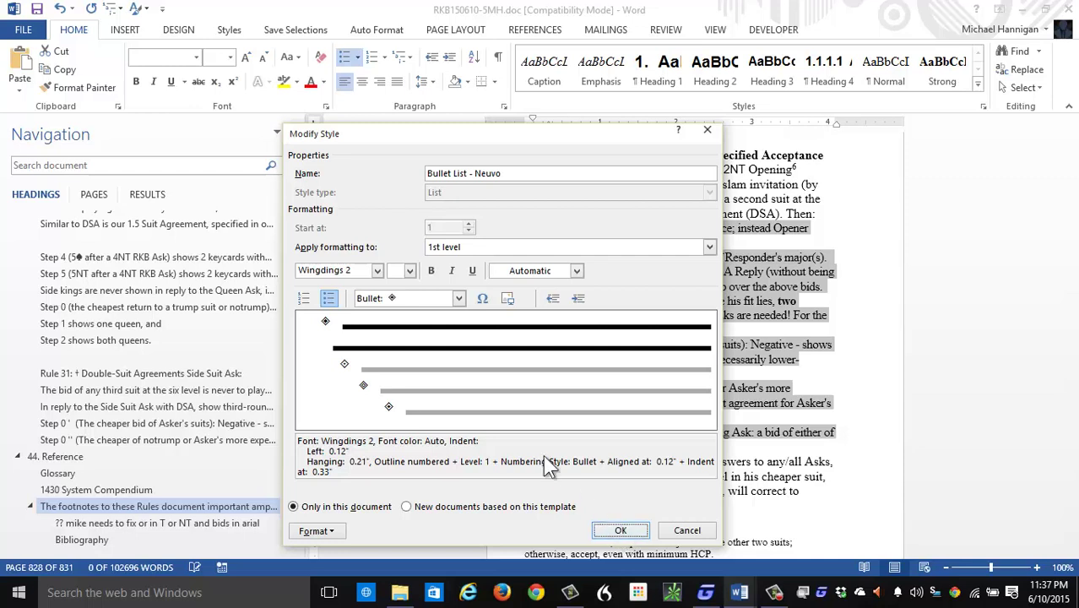
Step: Choose another diamond bullet for the style's 1st level and set its font color to Automatic
{"action": "left_click", "coordinate": [456, 300]}
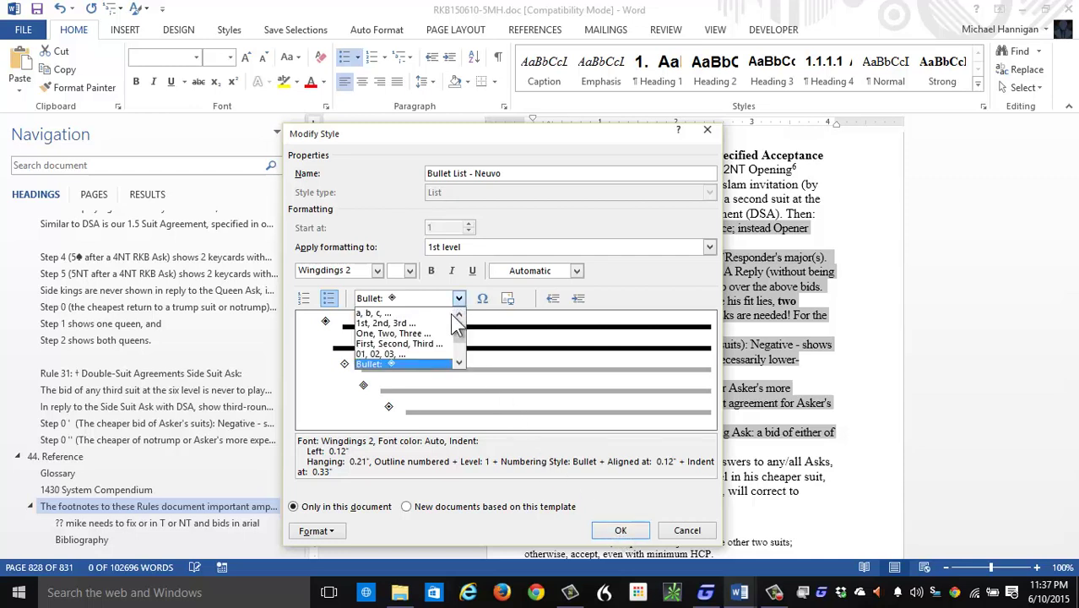
{"action": "scroll", "coordinate": [457, 348], "scroll_direction": "down", "scroll_amount": 2}
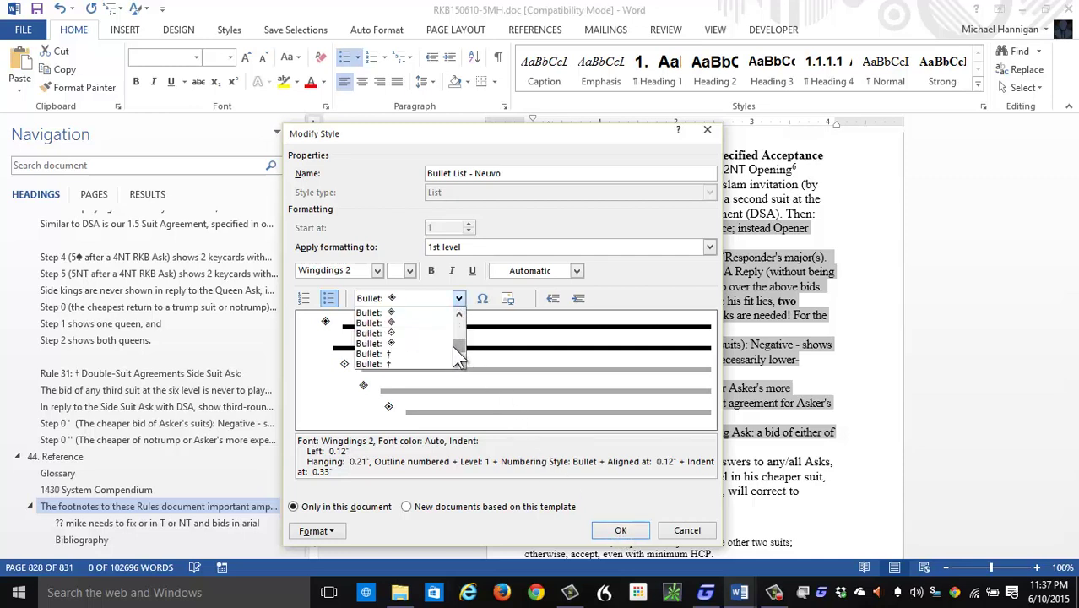
{"action": "left_click", "coordinate": [430, 353]}
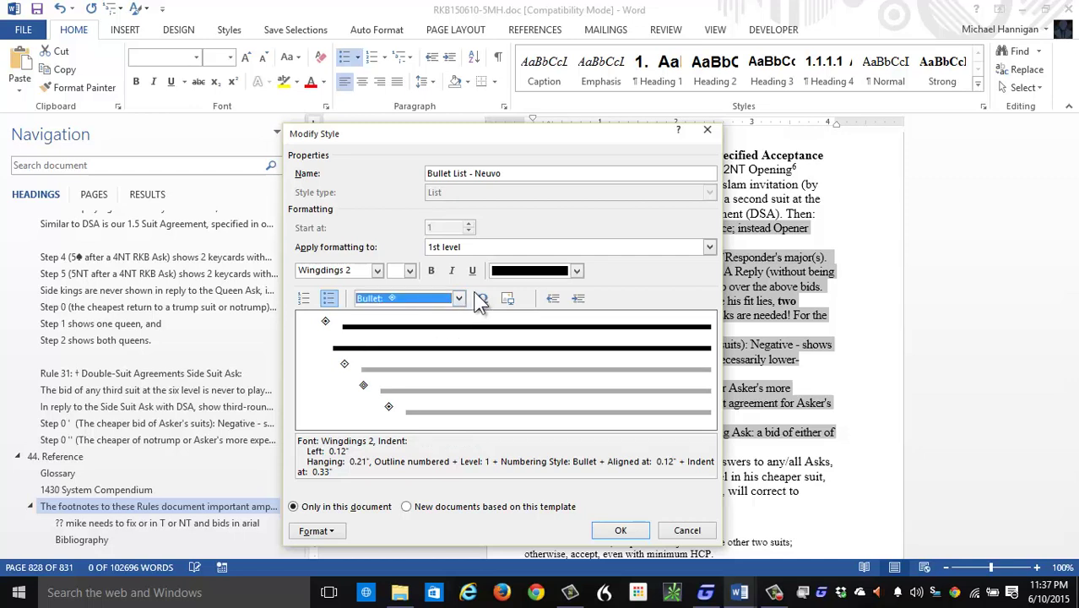
{"action": "left_click", "coordinate": [512, 272]}
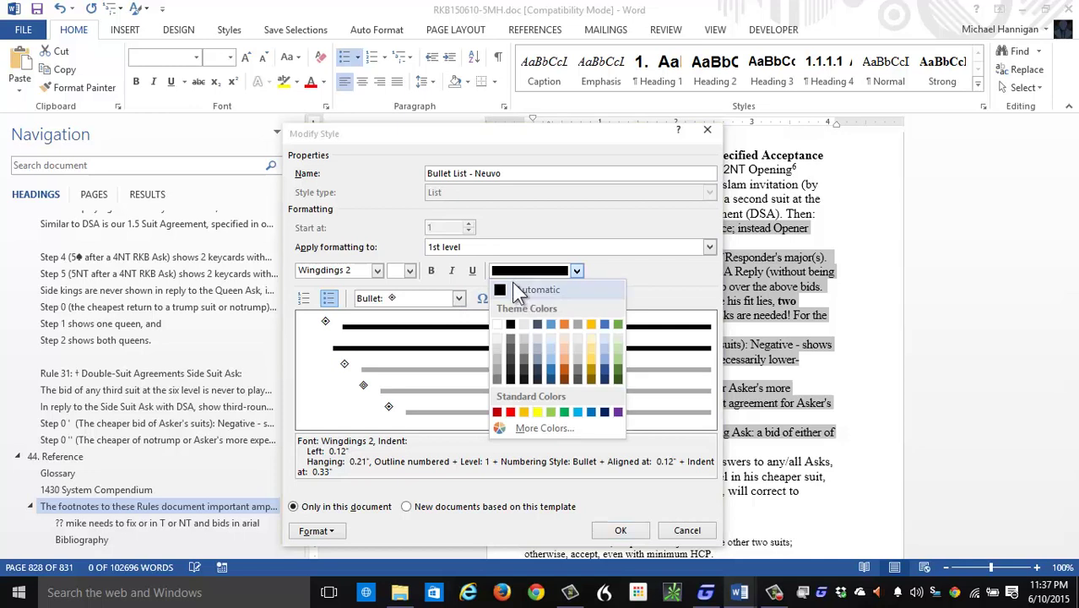
{"action": "left_click", "coordinate": [517, 291]}
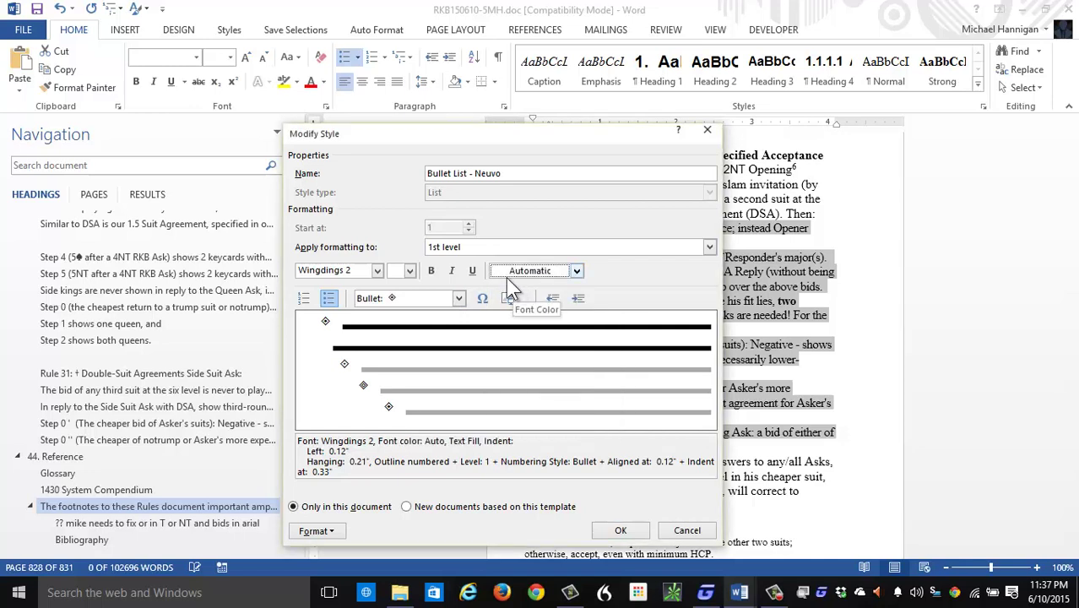
Step: Open the symbol selection for a new 1st-level bullet and set its font to Wingdings 3
{"action": "left_click", "coordinate": [457, 298]}
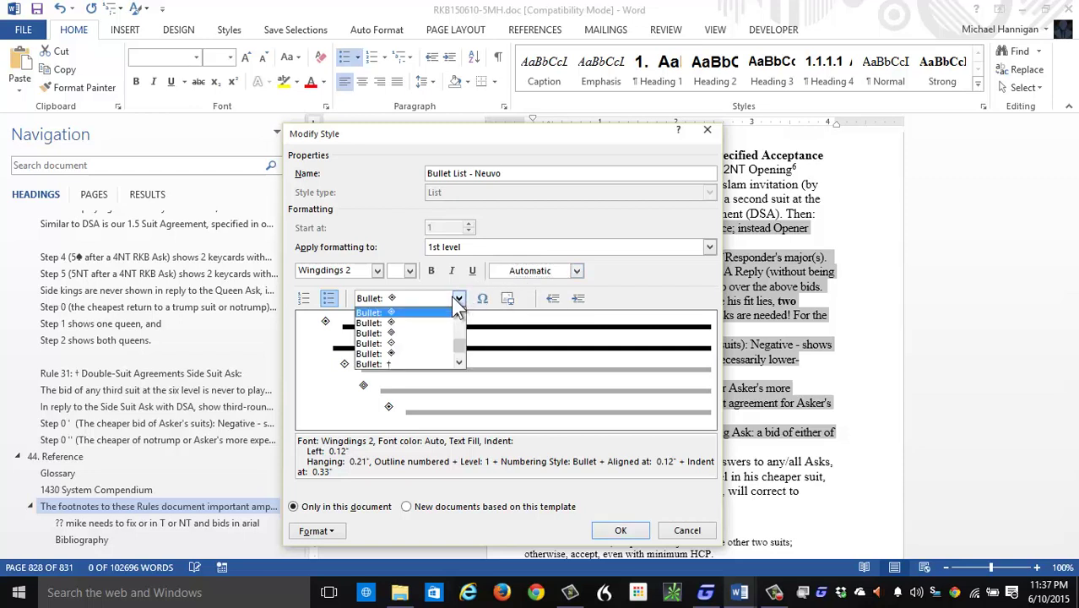
{"action": "left_click_drag", "start_coordinate": [457, 345], "coordinate": [460, 355]}
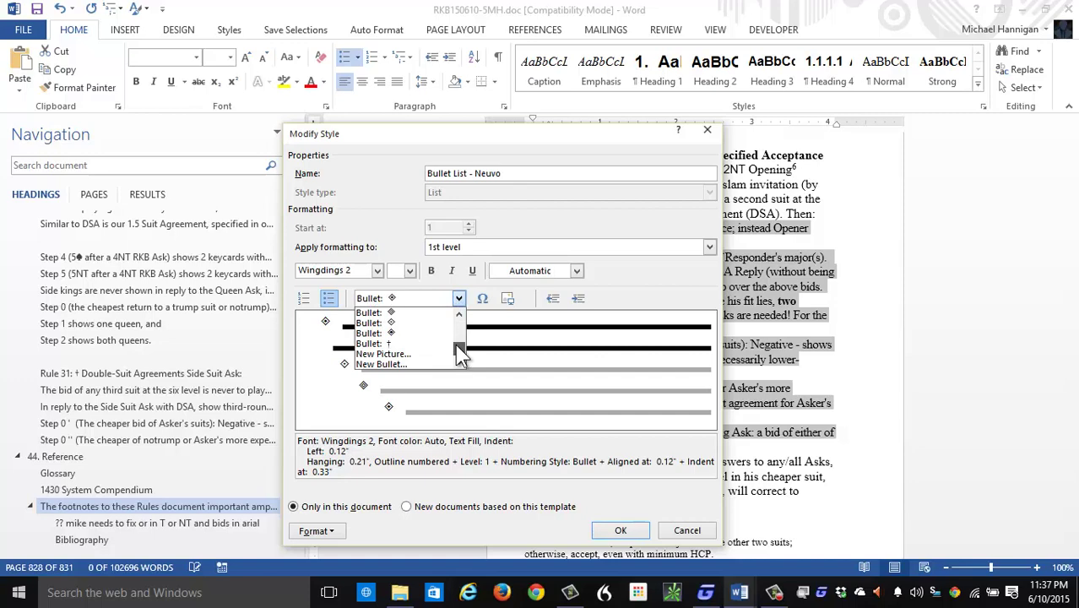
{"action": "left_click", "coordinate": [381, 364]}
{"action": "left_click_drag", "start_coordinate": [287, 283], "coordinate": [651, 249]}
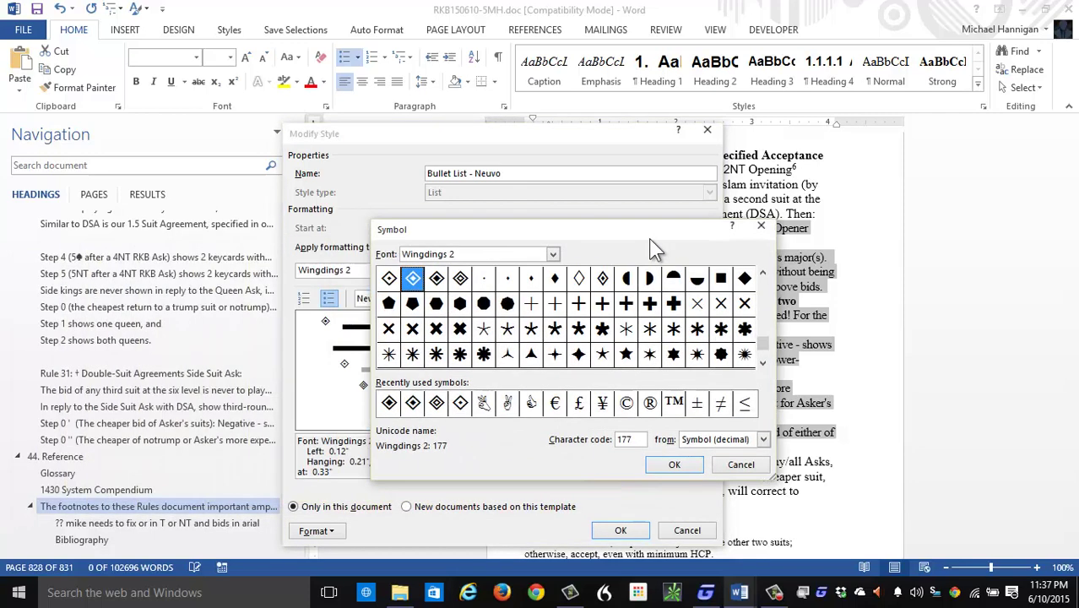
{"action": "left_click", "coordinate": [553, 254]}
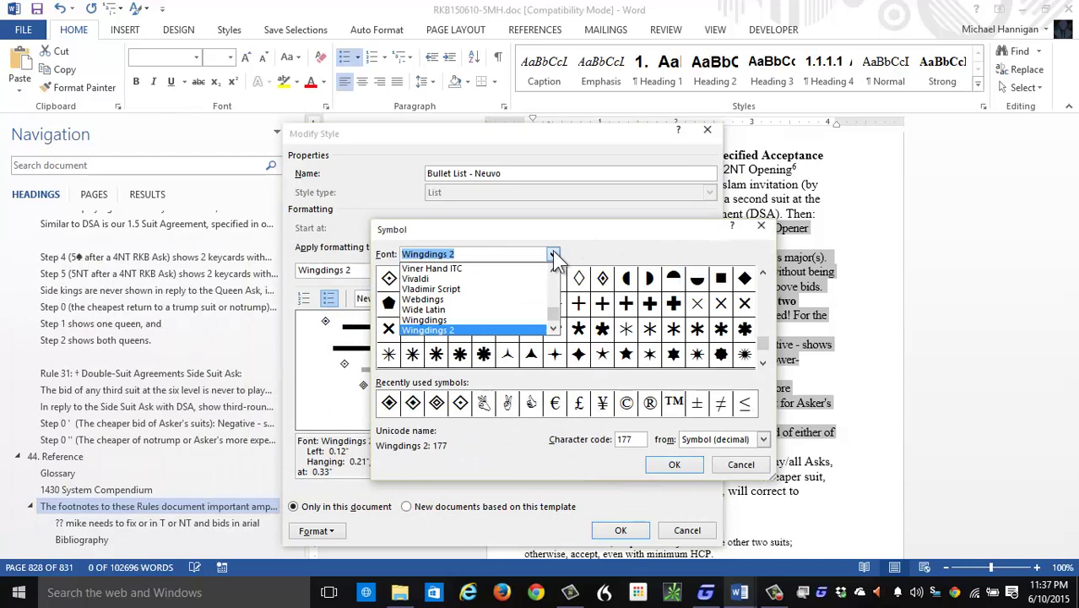
{"action": "left_click", "coordinate": [553, 328]}
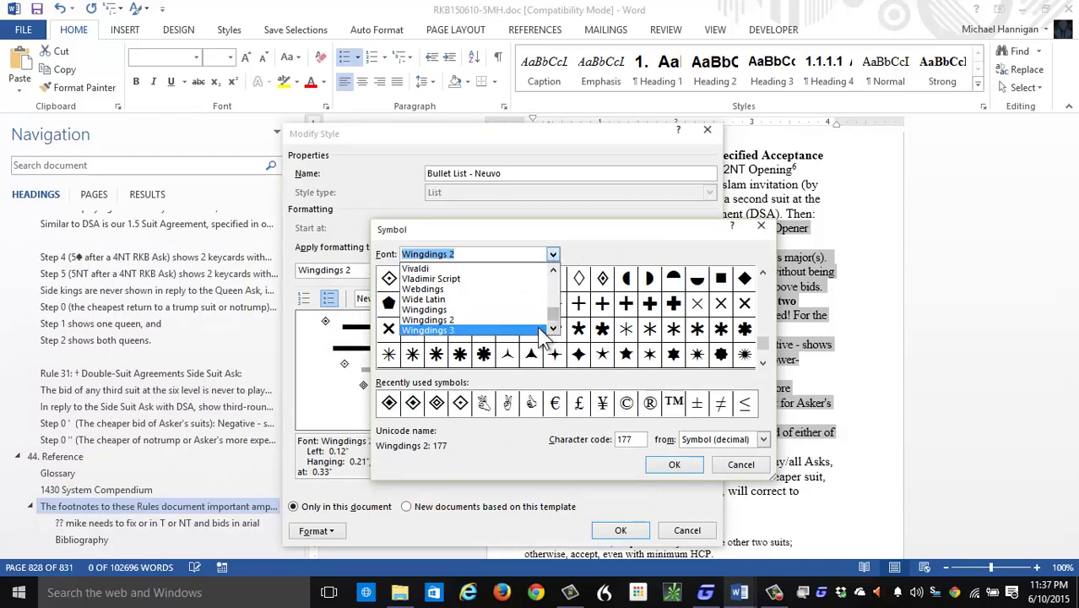
{"action": "left_click", "coordinate": [540, 330]}
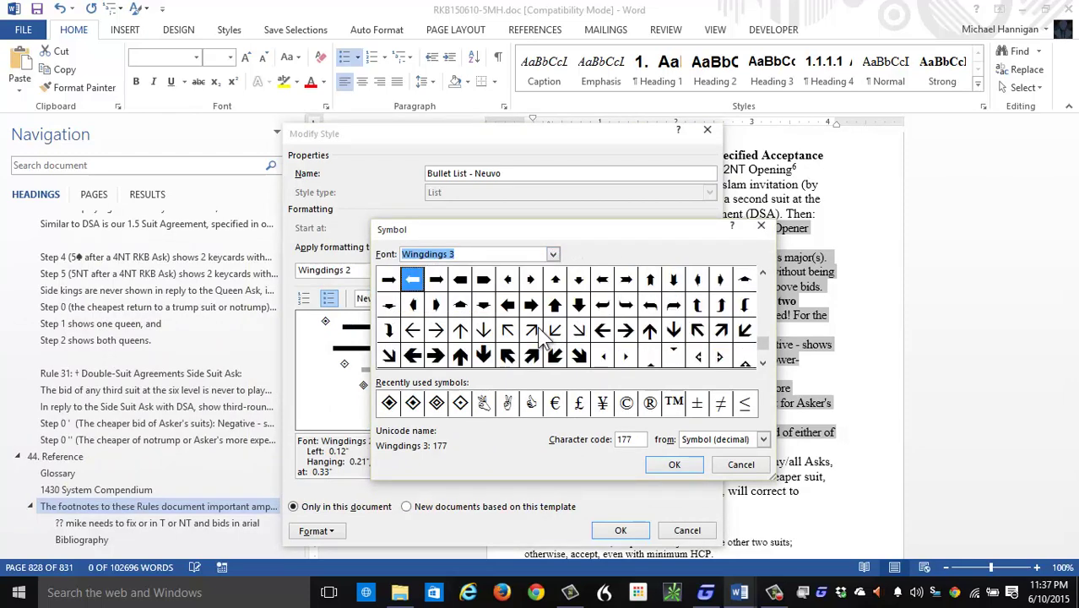
Step: Examine the Wingdings 3 symbols for possible bullet characters
{"action": "left_click", "coordinate": [765, 311]}
{"action": "left_click", "coordinate": [765, 310]}
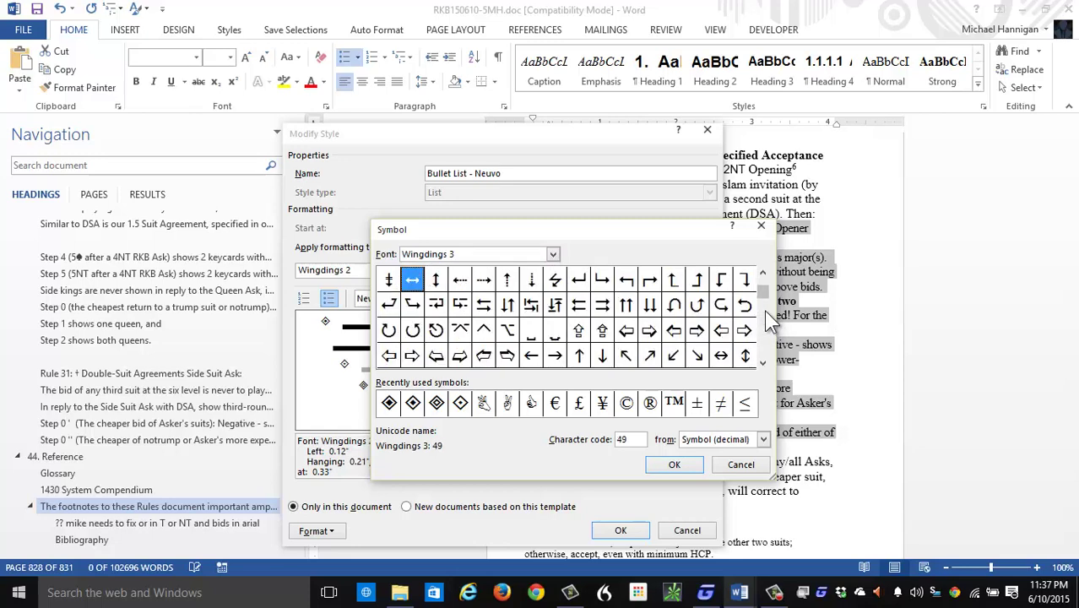
{"action": "left_click", "coordinate": [764, 311]}
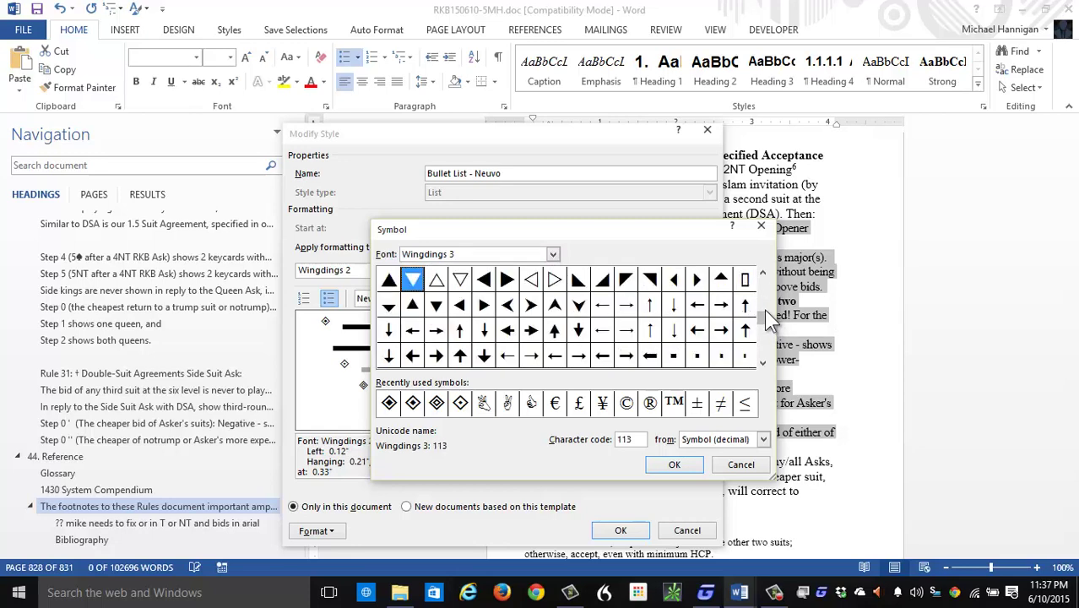
{"action": "left_click", "coordinate": [765, 309]}
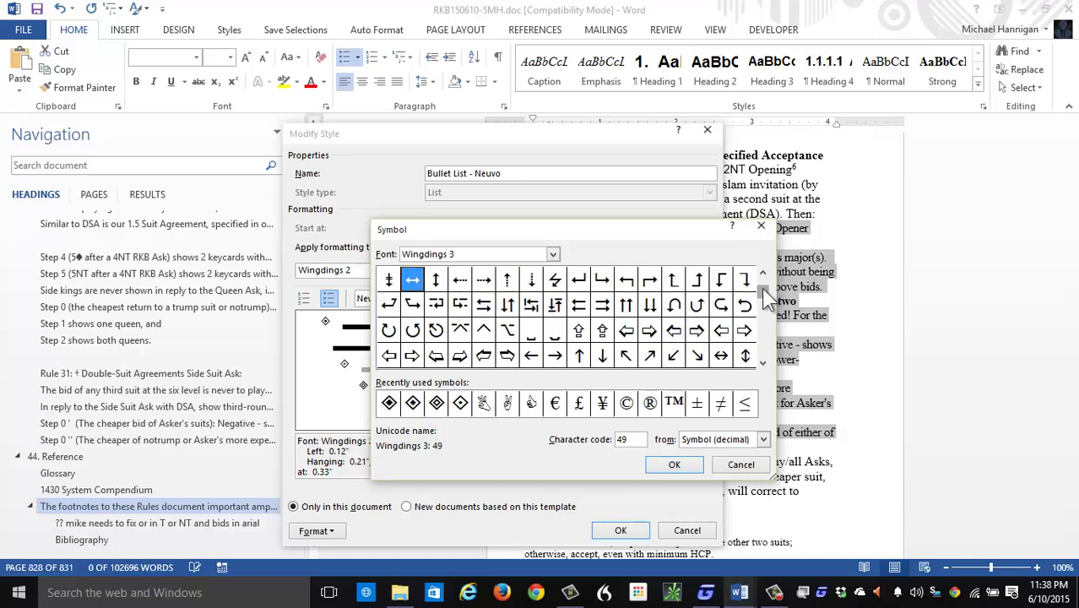
{"action": "scroll", "coordinate": [765, 295], "scroll_direction": "up", "scroll_amount": 1}
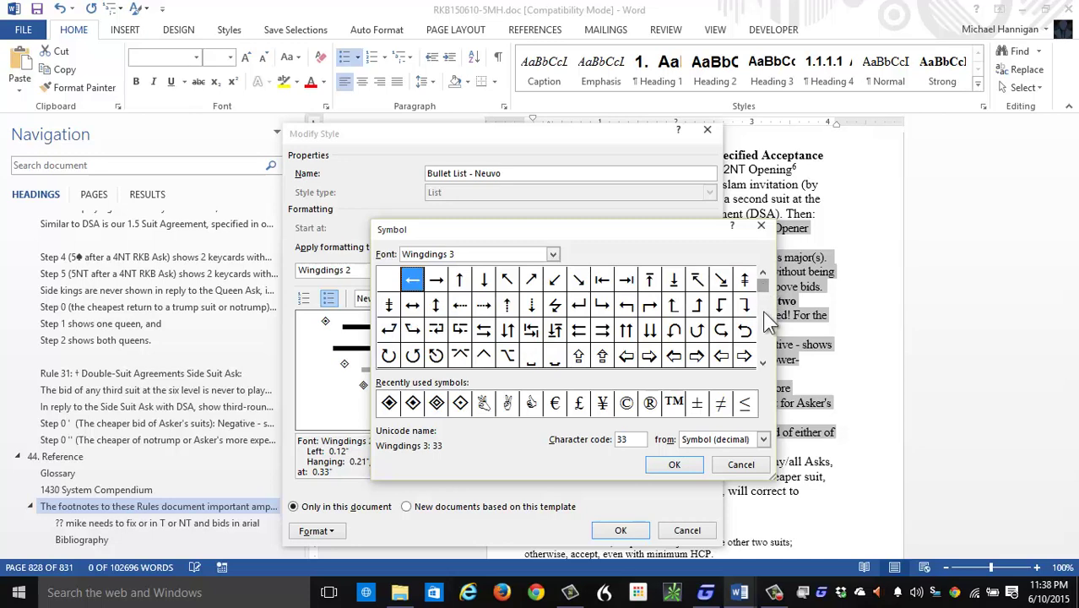
{"action": "left_click", "coordinate": [765, 343]}
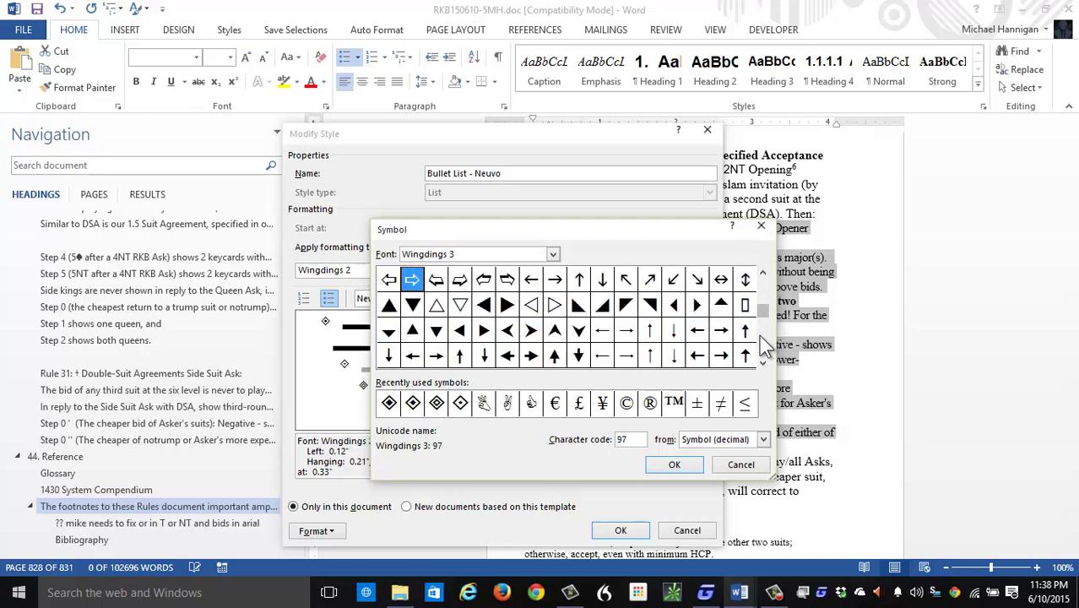
{"action": "left_click", "coordinate": [765, 343]}
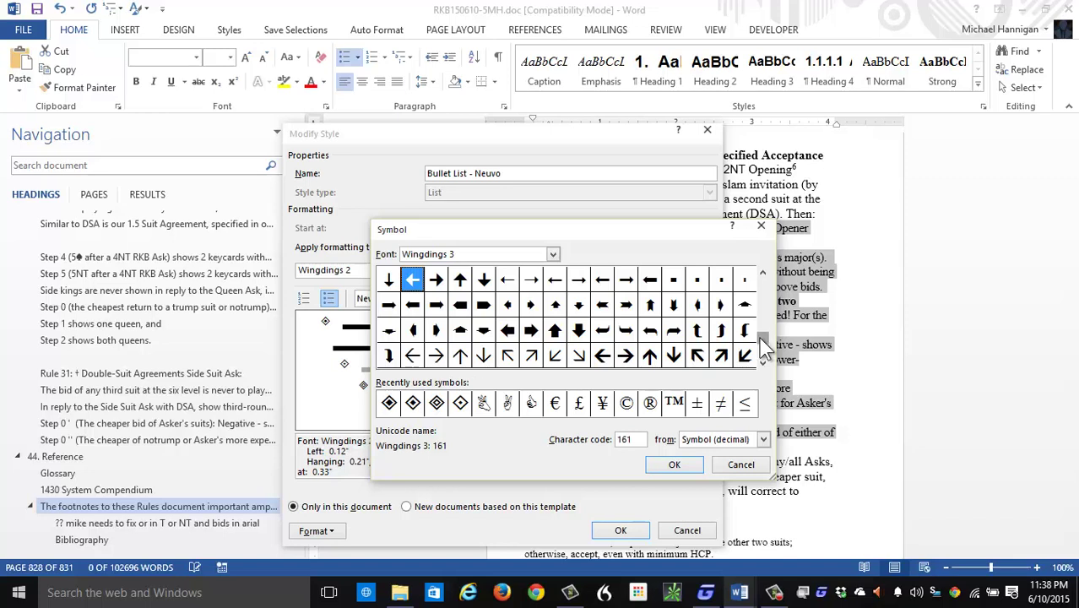
{"action": "scroll", "coordinate": [765, 343], "scroll_direction": "down", "scroll_amount": 1}
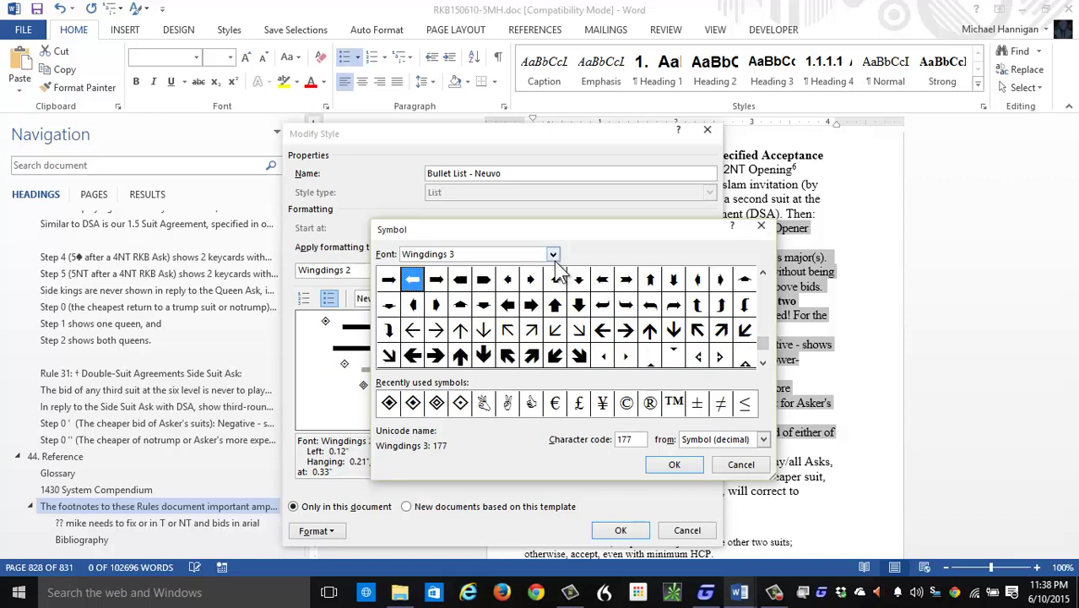
Step: Switch the symbol font to Yu Gothic to view its characters
{"action": "left_click", "coordinate": [553, 253]}
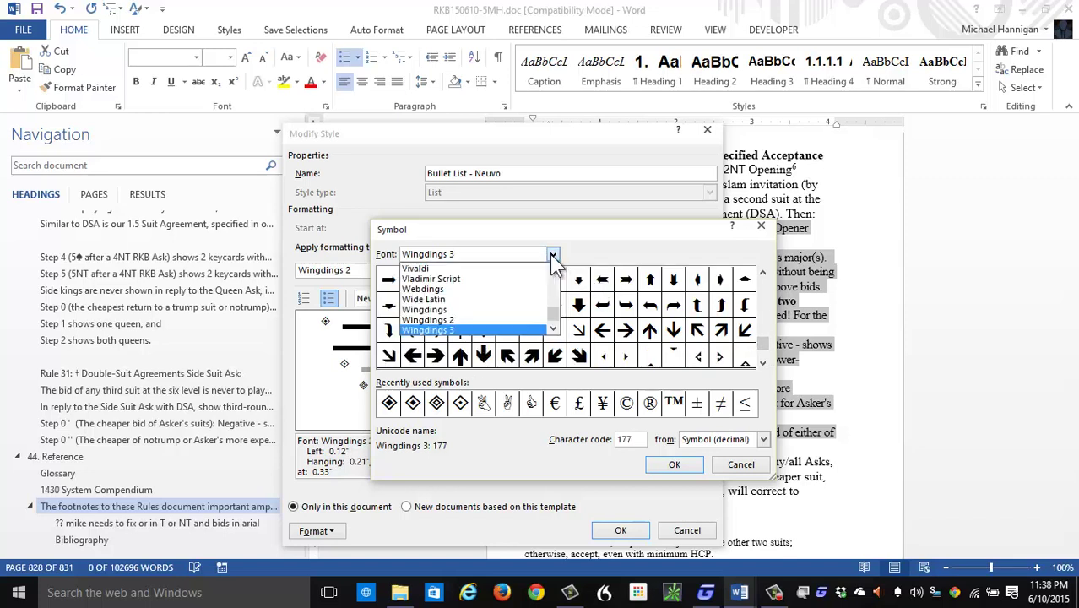
{"action": "left_click", "coordinate": [553, 329]}
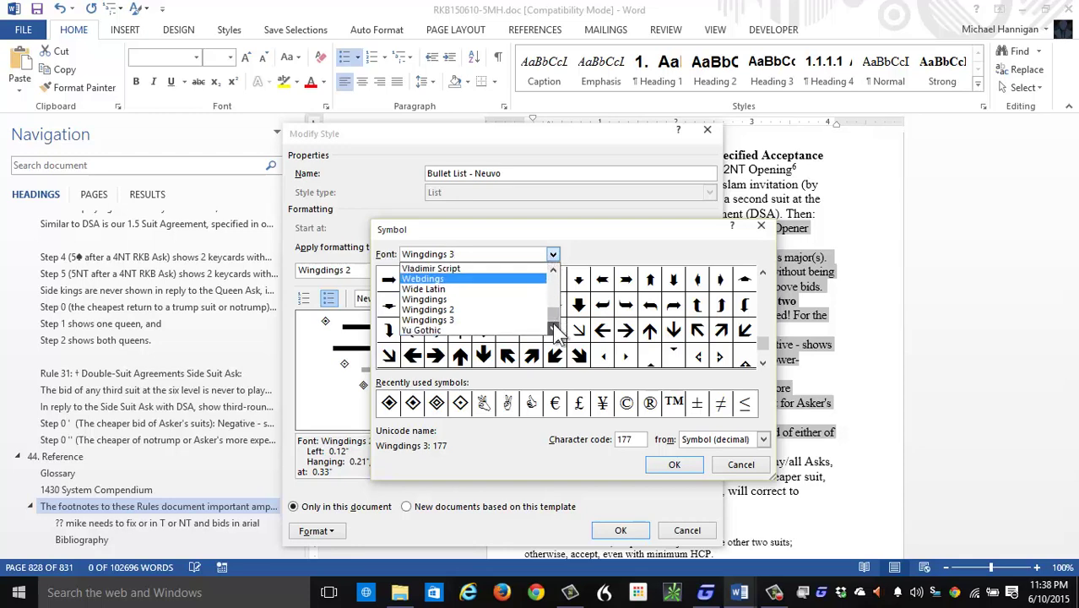
{"action": "left_click", "coordinate": [552, 330]}
{"action": "left_click", "coordinate": [540, 320]}
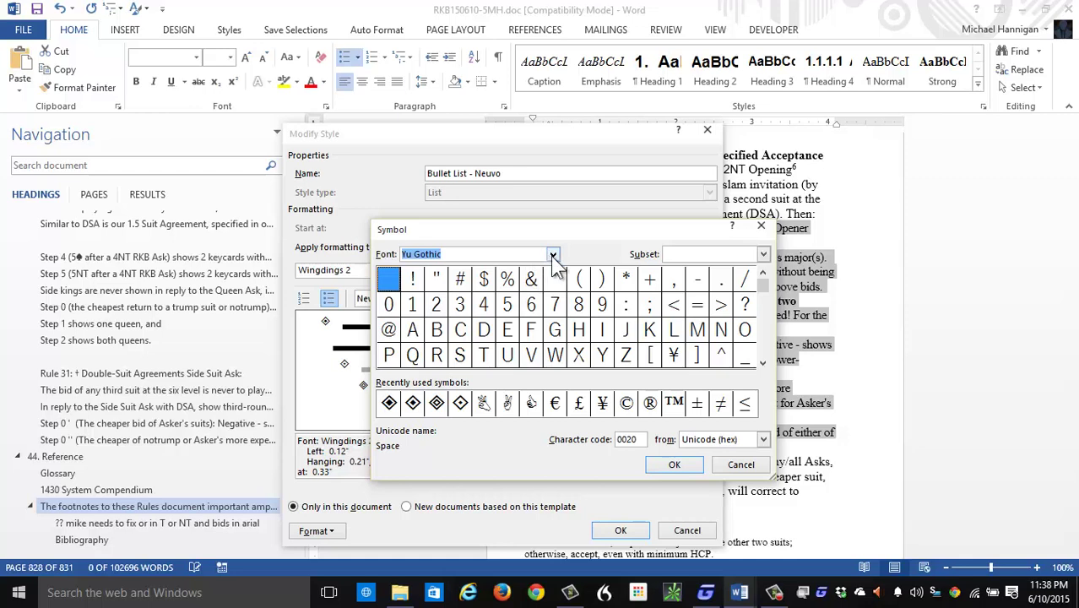
Step: Switch the symbol font to Webdings and examine its symbols for possible bullet characters
{"action": "left_click", "coordinate": [554, 253]}
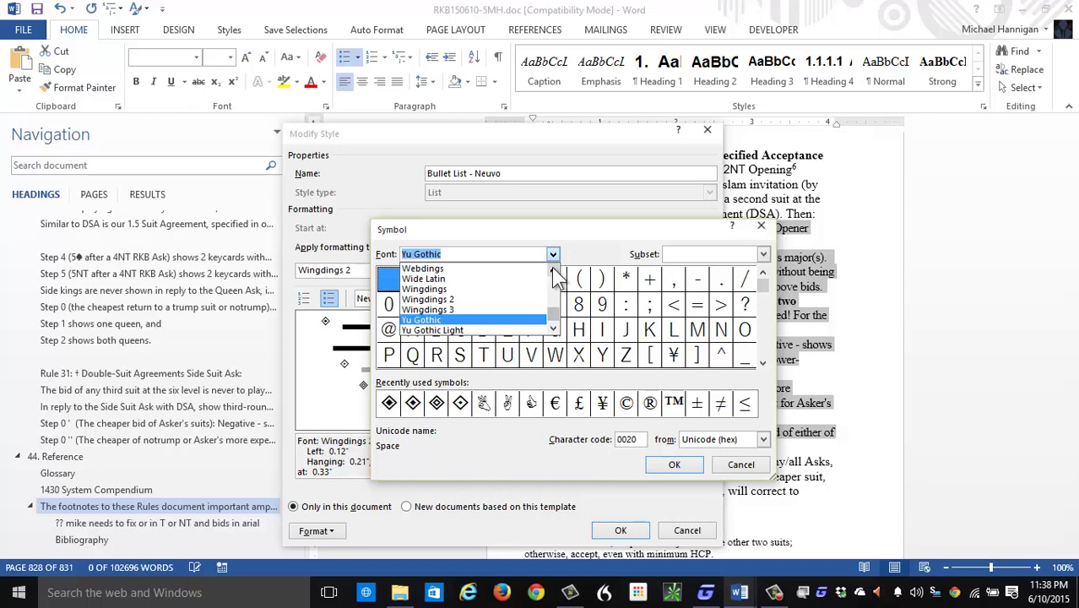
{"action": "left_click", "coordinate": [554, 270]}
{"action": "left_click", "coordinate": [555, 270]}
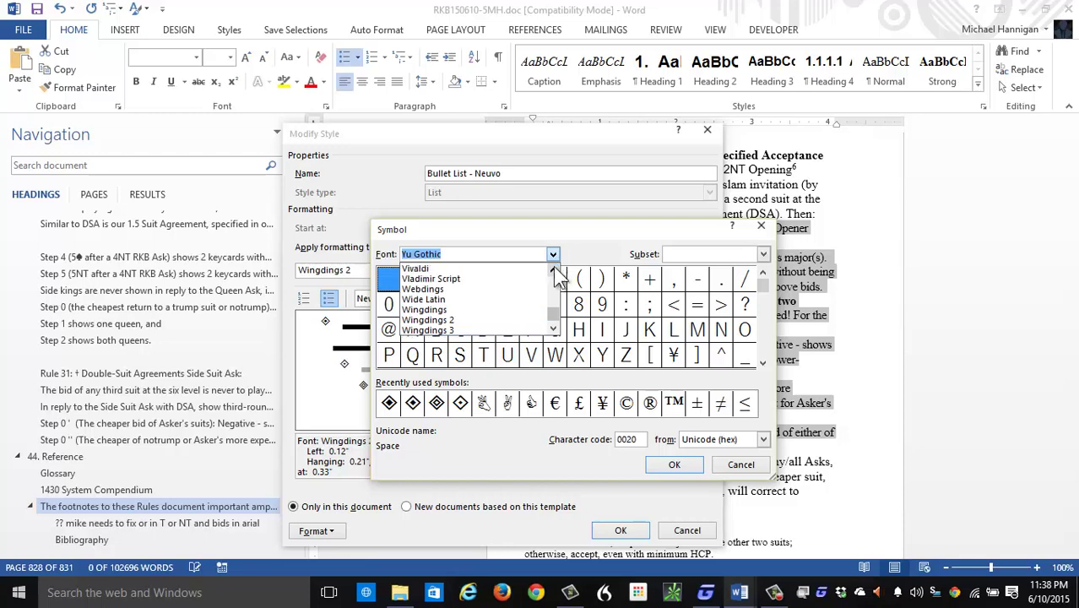
{"action": "left_click", "coordinate": [489, 289]}
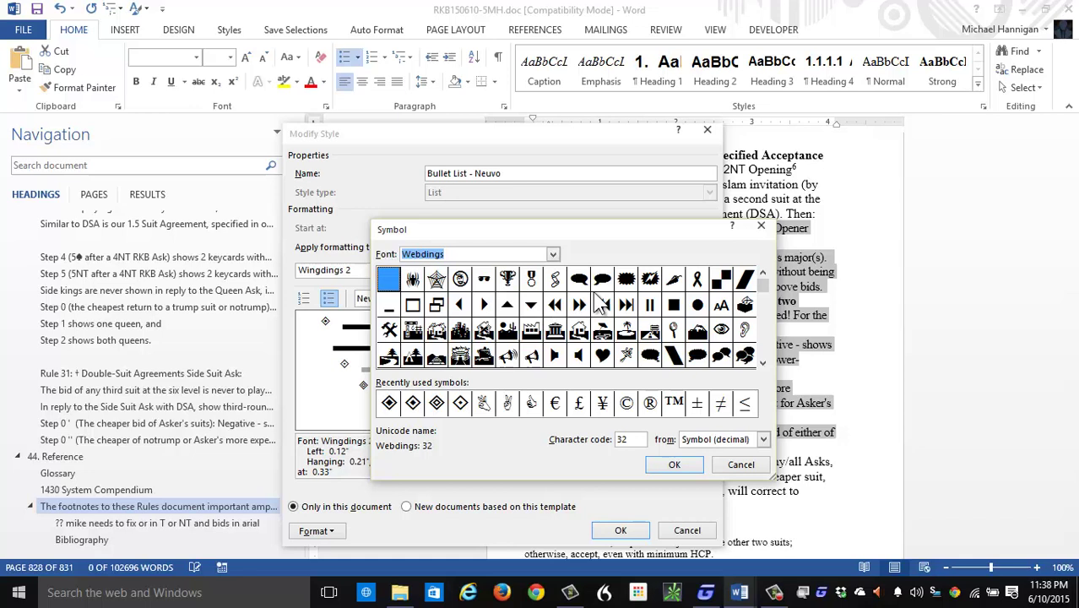
{"action": "left_click", "coordinate": [764, 363]}
{"action": "left_click", "coordinate": [764, 364]}
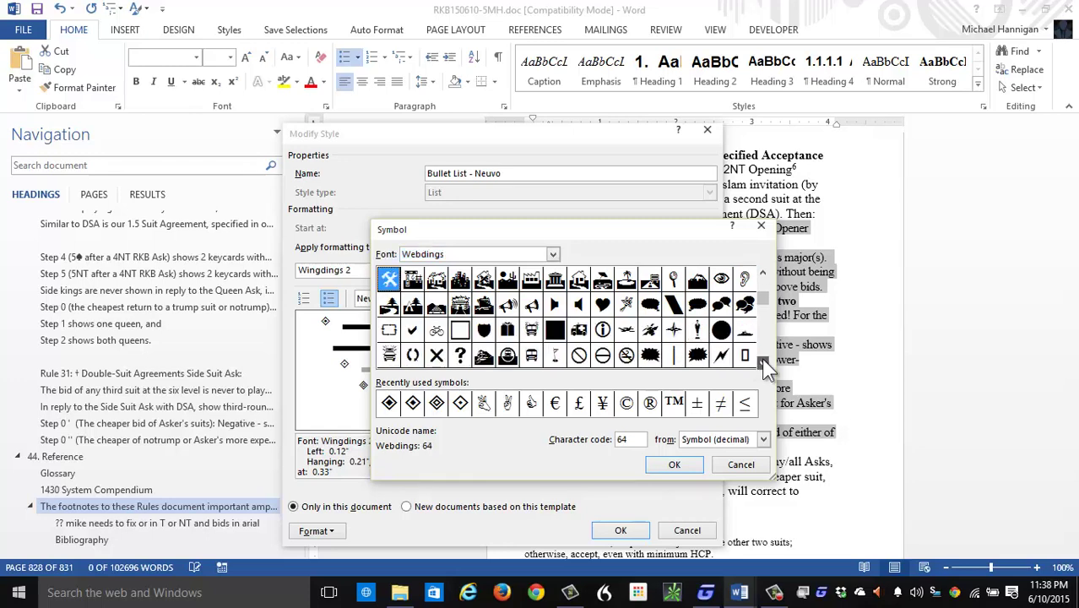
{"action": "left_click", "coordinate": [764, 363]}
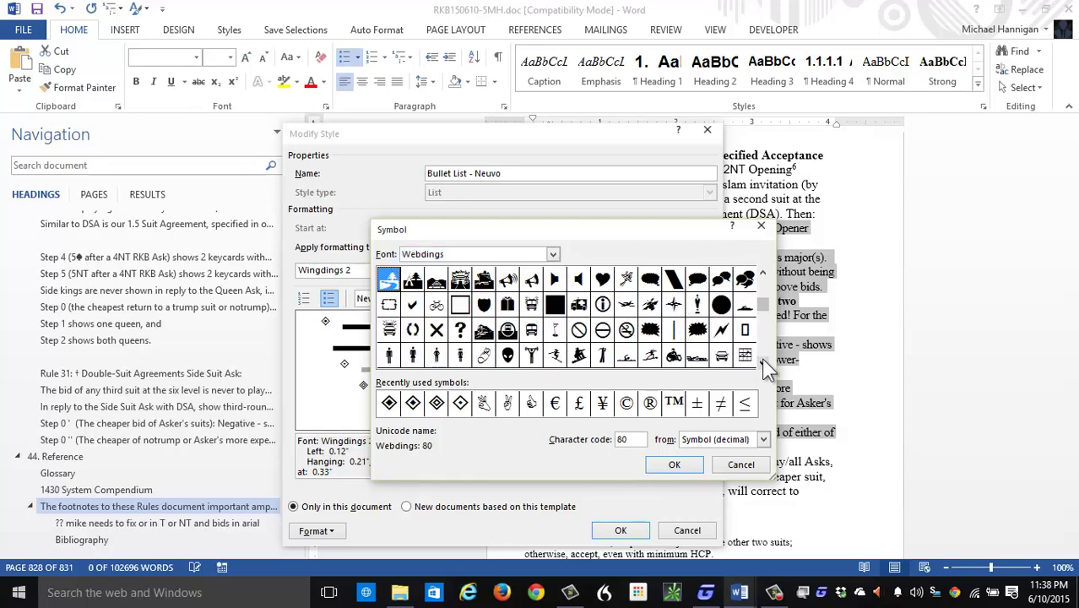
{"action": "left_click", "coordinate": [763, 363]}
{"action": "left_click", "coordinate": [763, 364]}
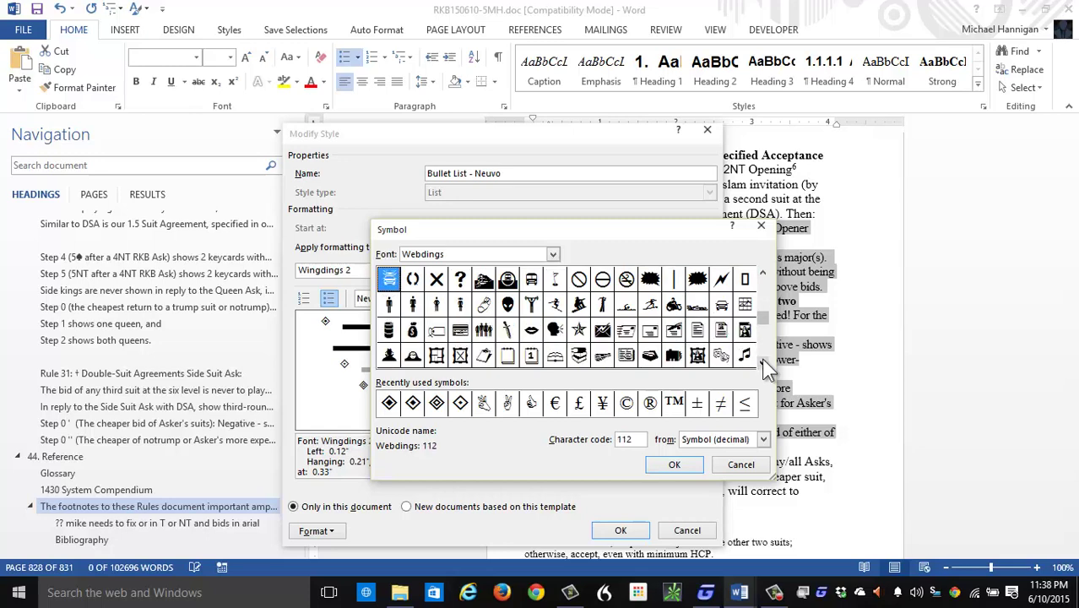
{"action": "left_click", "coordinate": [763, 363]}
{"action": "left_click", "coordinate": [764, 363]}
{"action": "left_click", "coordinate": [764, 364]}
{"action": "left_click", "coordinate": [764, 363]}
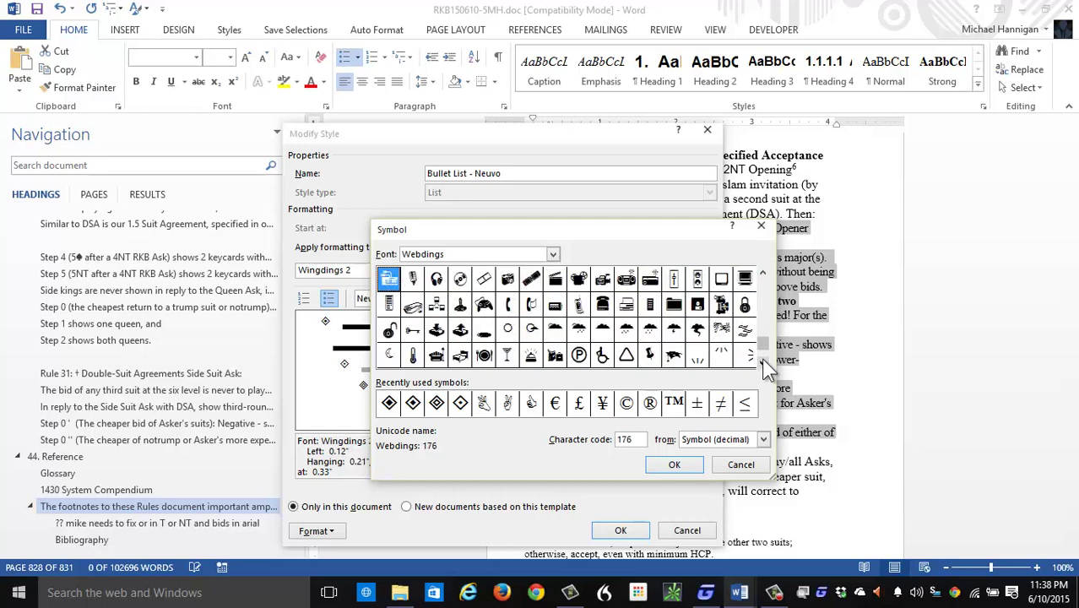
{"action": "left_click", "coordinate": [764, 363]}
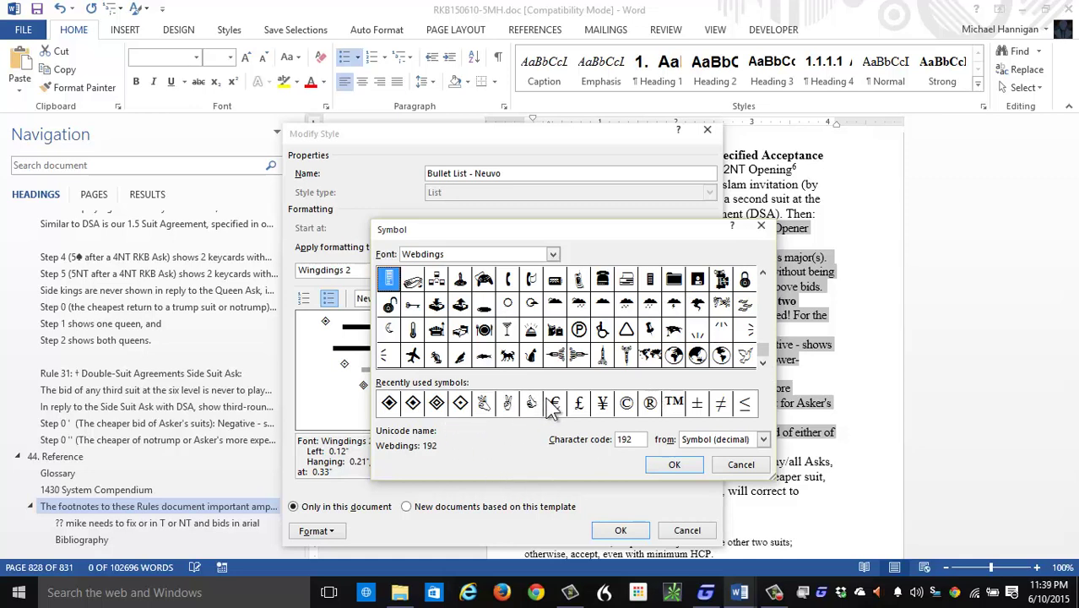
Step: Leave the symbol selection without choosing a new bullet and save the Bullet List - Neuvo style changes
{"action": "left_click", "coordinate": [743, 465]}
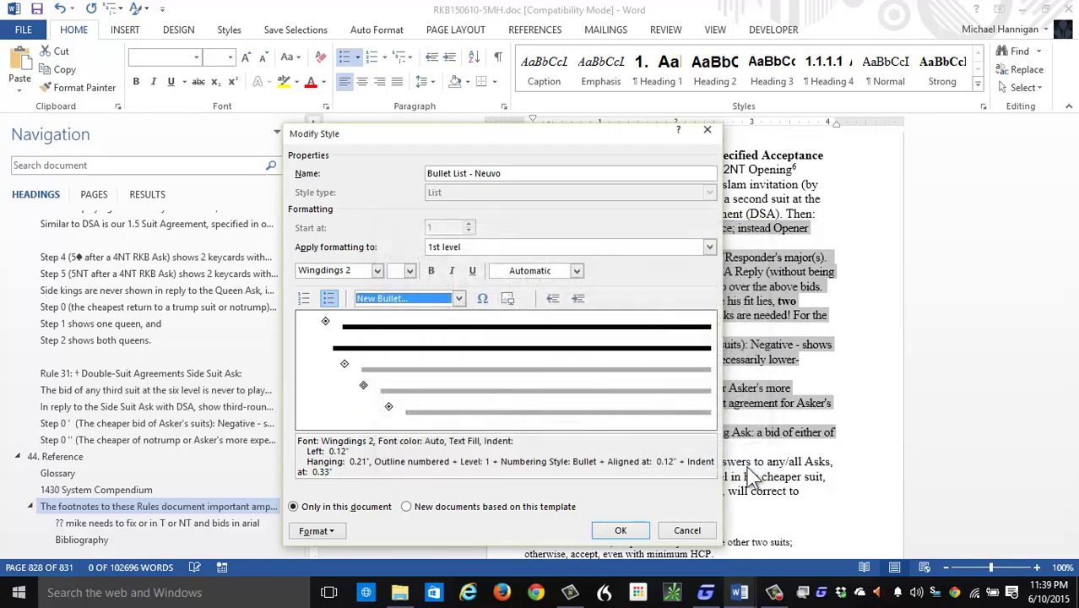
{"action": "left_click", "coordinate": [617, 532]}
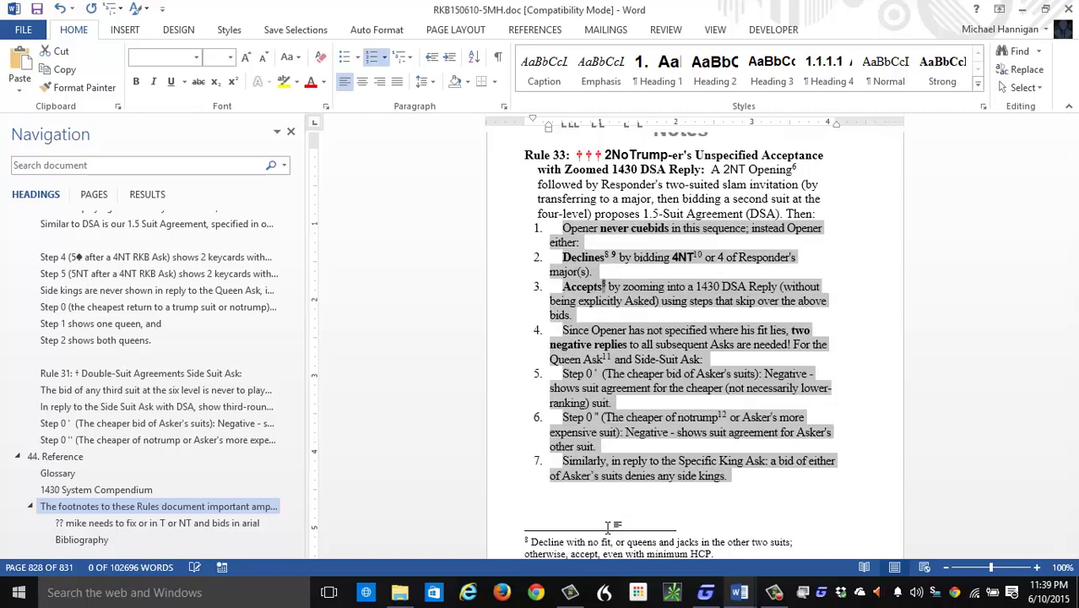
{"action": "left_click", "coordinate": [775, 594]}
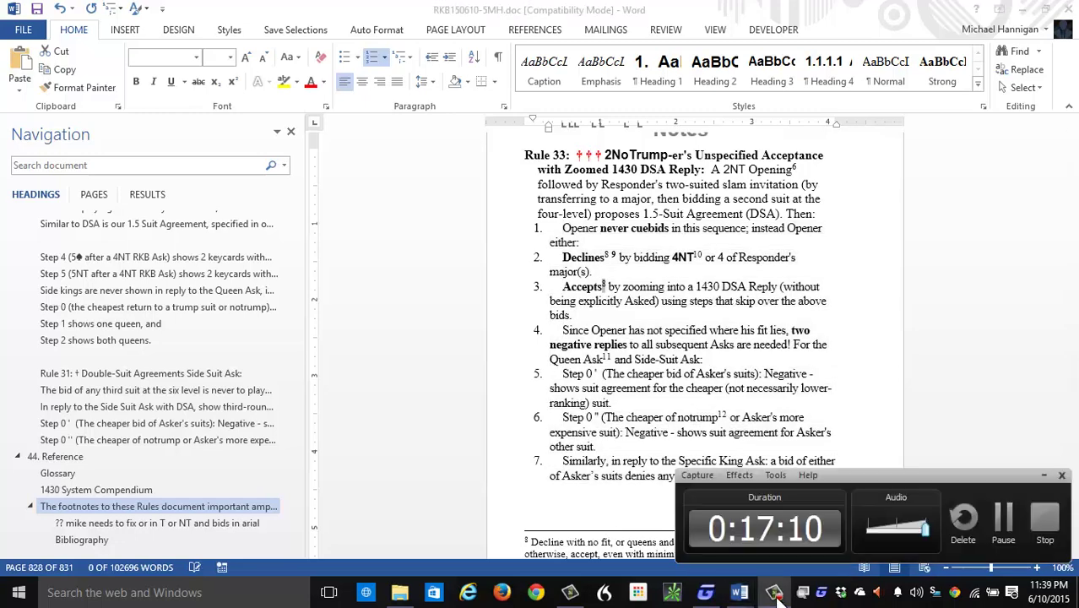